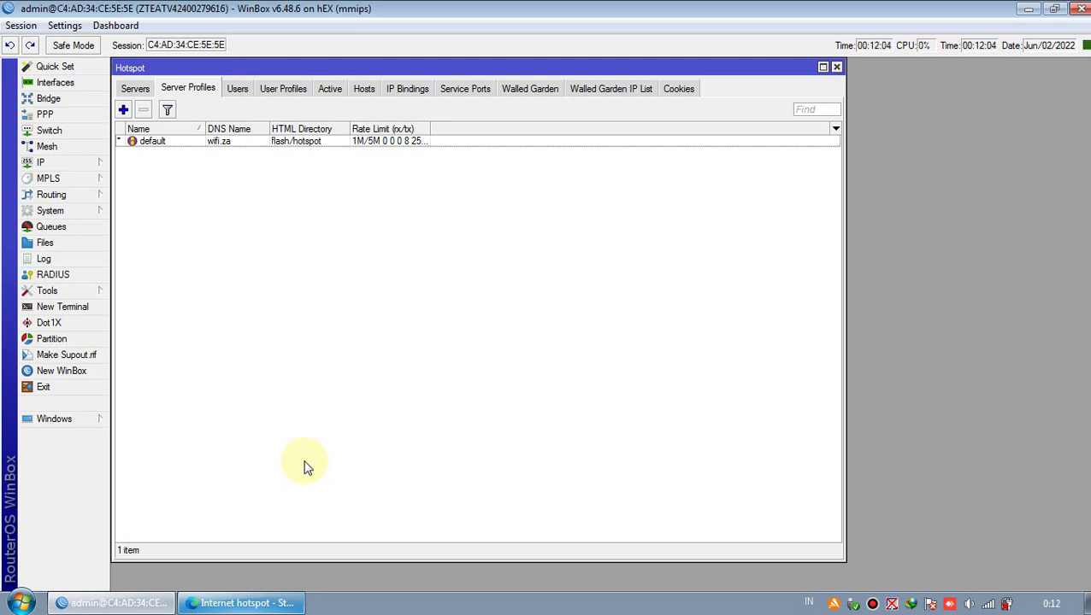
- Switch to the Edge browser and check the connection security information of the wifi.za/status page
click(256, 603)
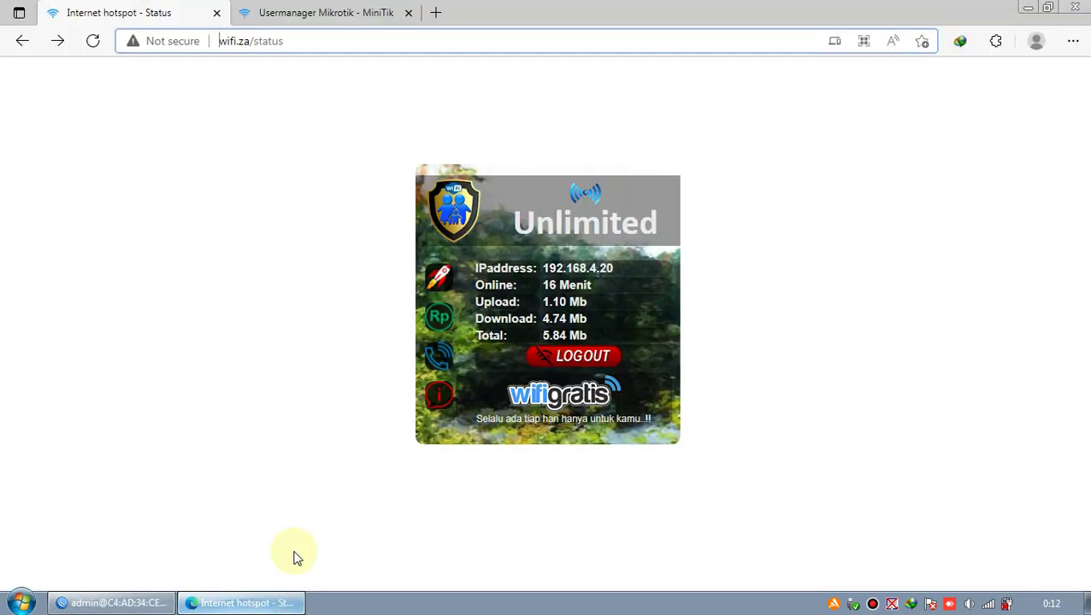
click(165, 43)
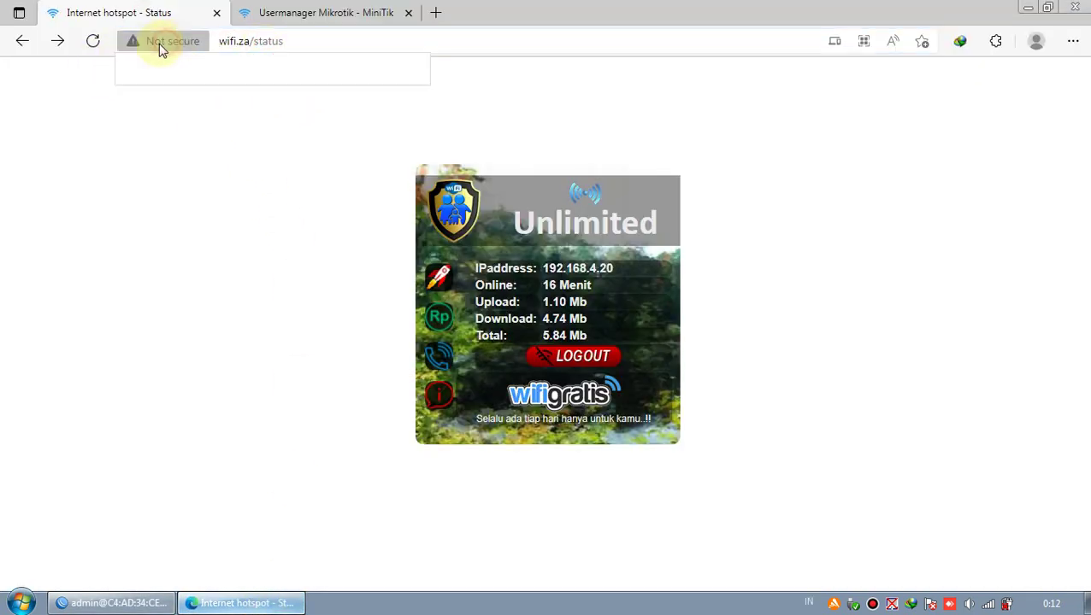
click(458, 79)
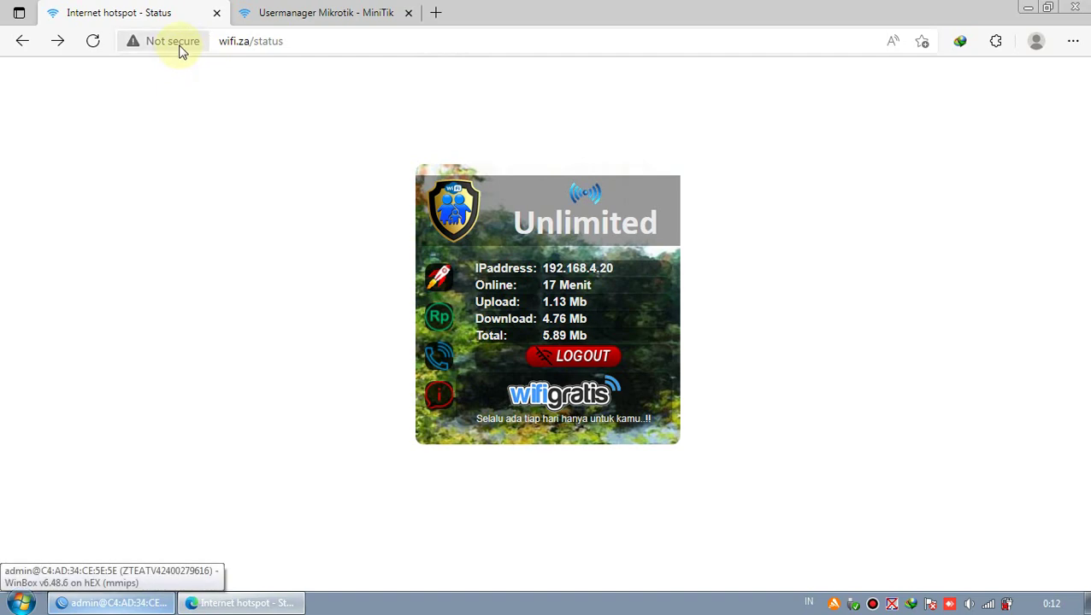
- Check the HTTPS address and site security information of minitik.net, and return to the hotspot status page
click(287, 12)
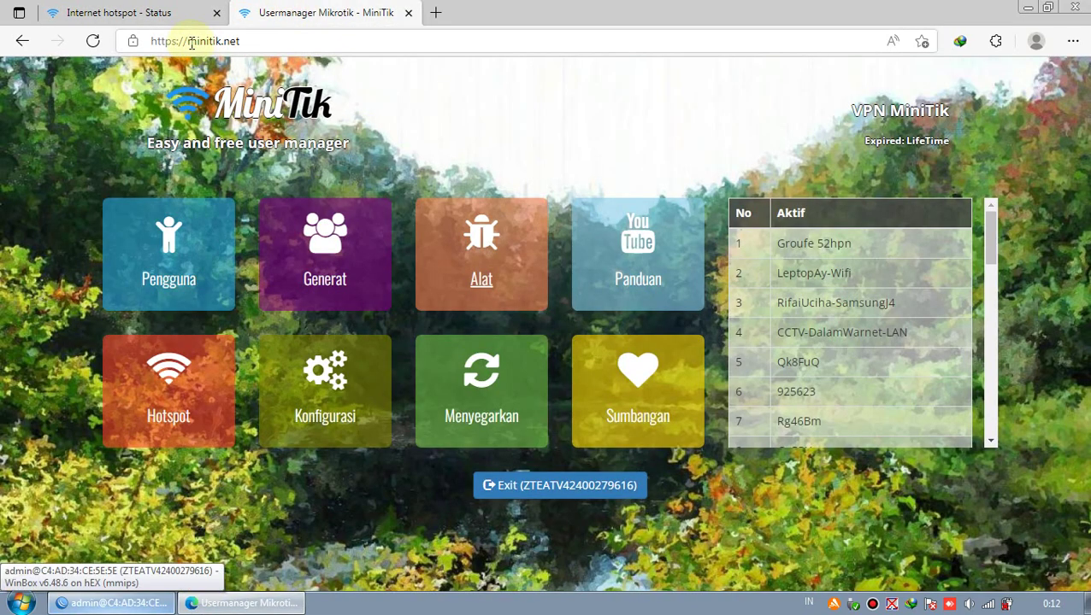
drag(183, 43, 142, 49)
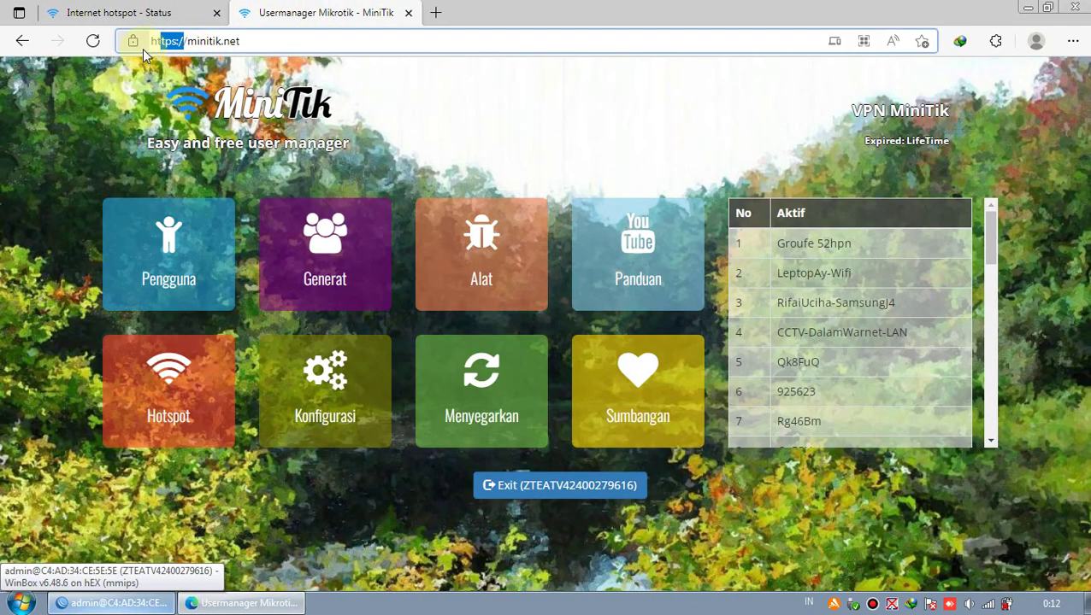
click(132, 41)
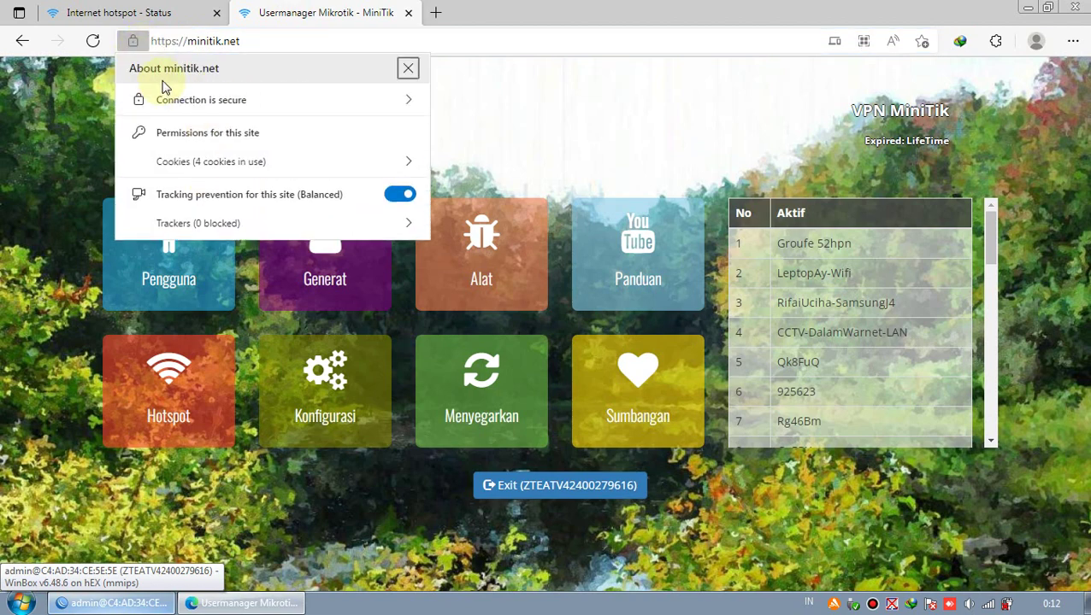
click(408, 68)
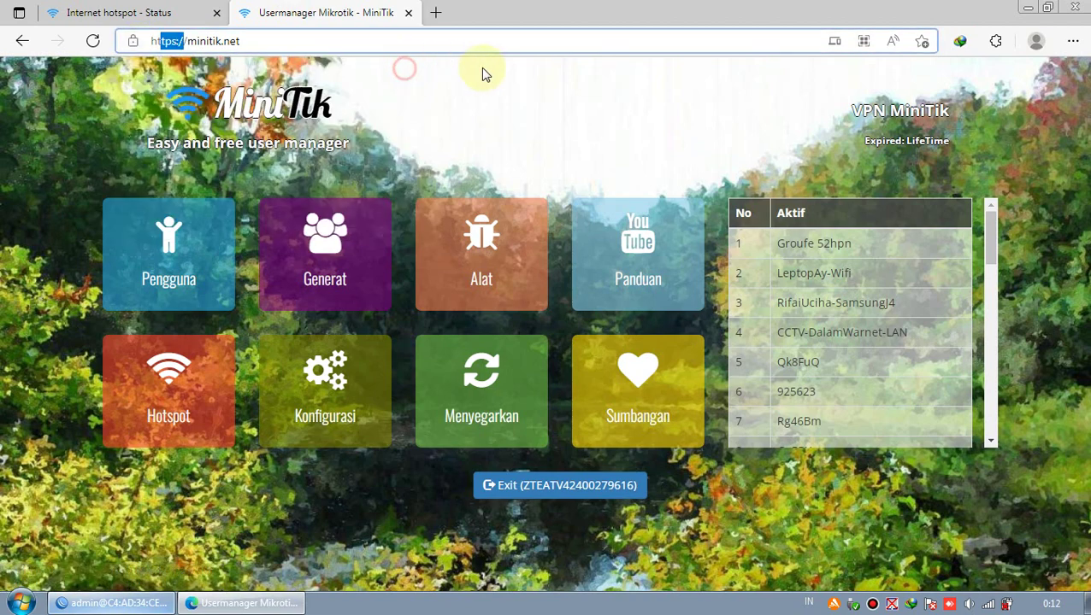
click(130, 10)
- Switch to WinBox and inspect the HTTPS and SSL certificate options in the default hotspot server profile's login settings
click(107, 603)
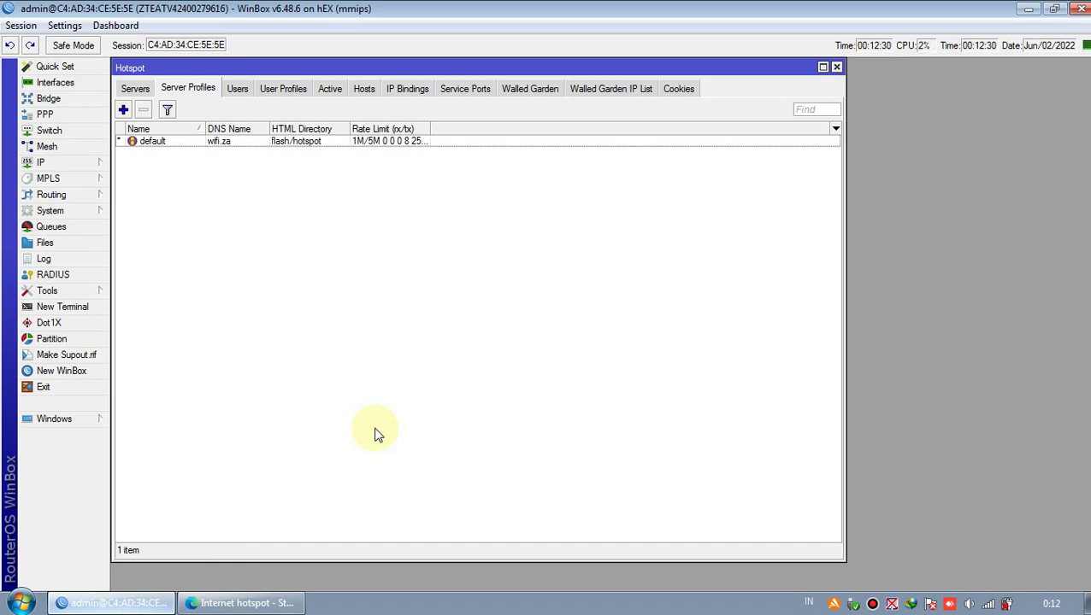
double_click(342, 141)
click(347, 209)
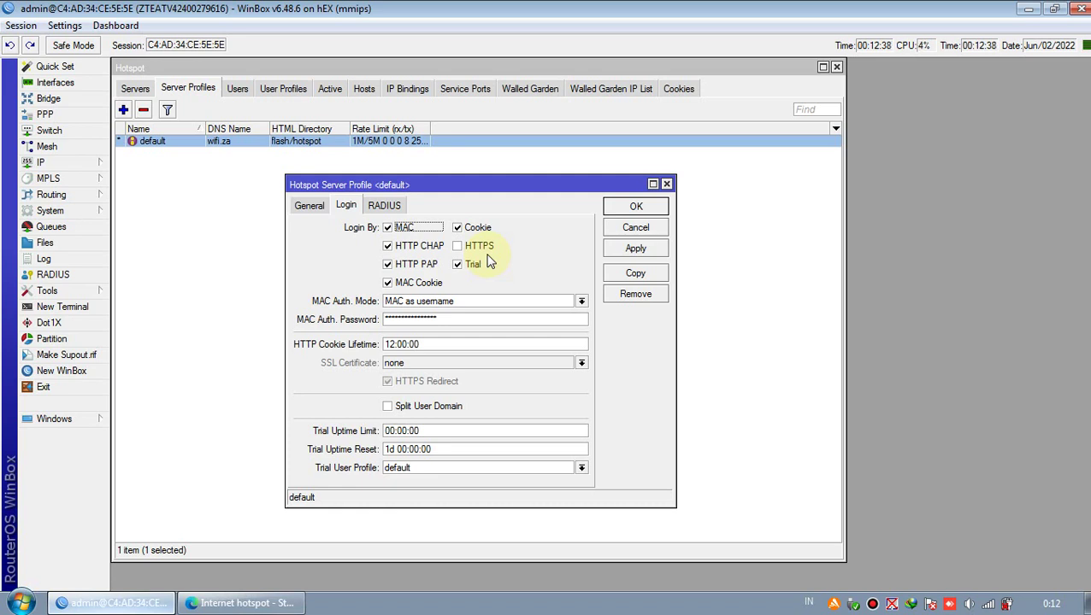
click(430, 365)
- View the router's system certificate list, and close it together with the default server profile
click(83, 213)
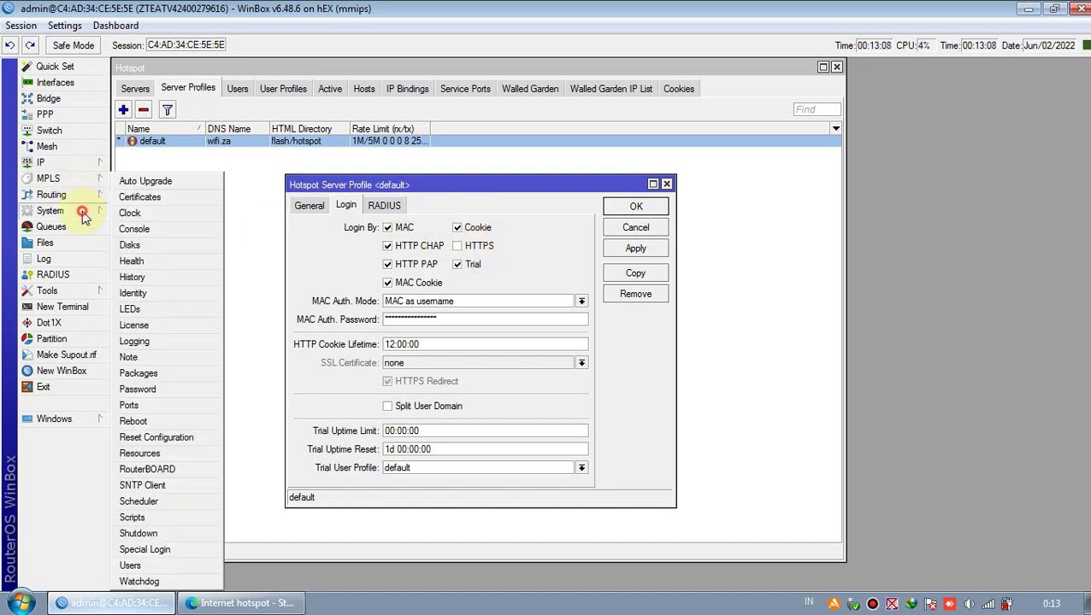
click(140, 197)
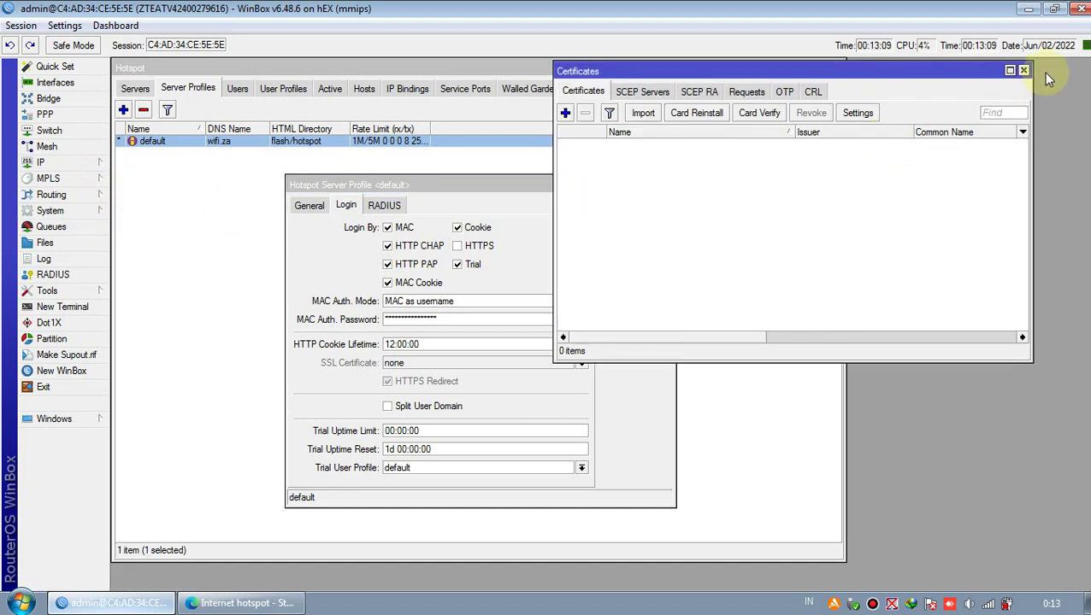
click(1023, 70)
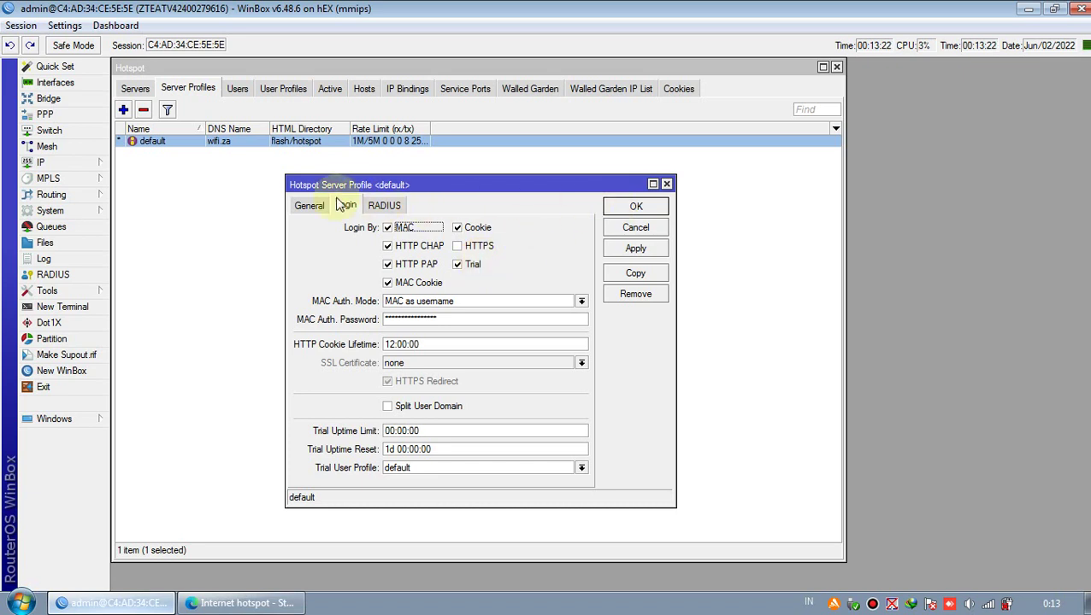
click(667, 185)
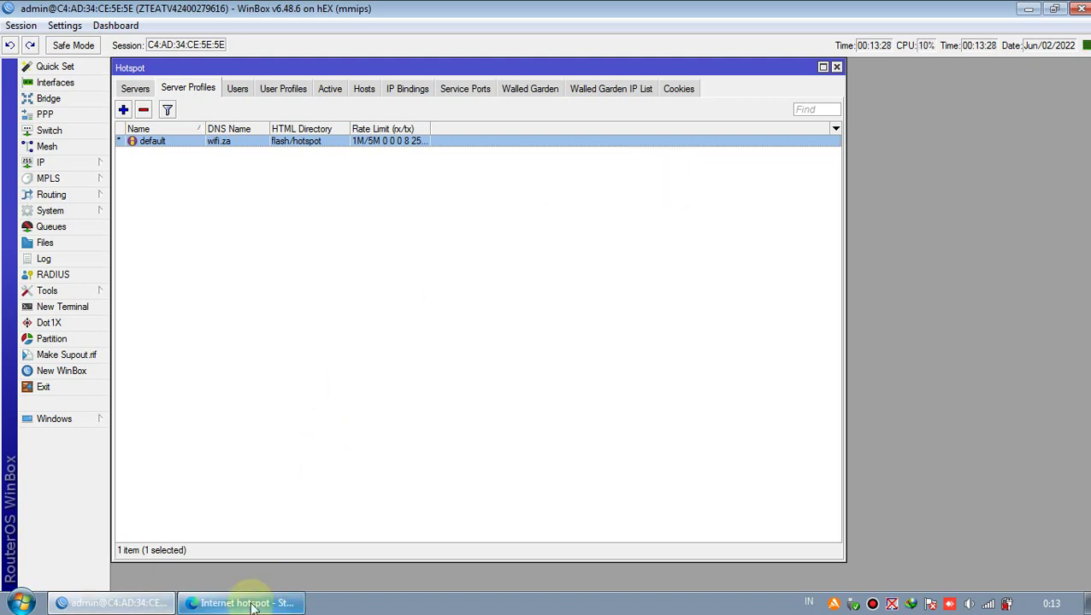
click(287, 363)
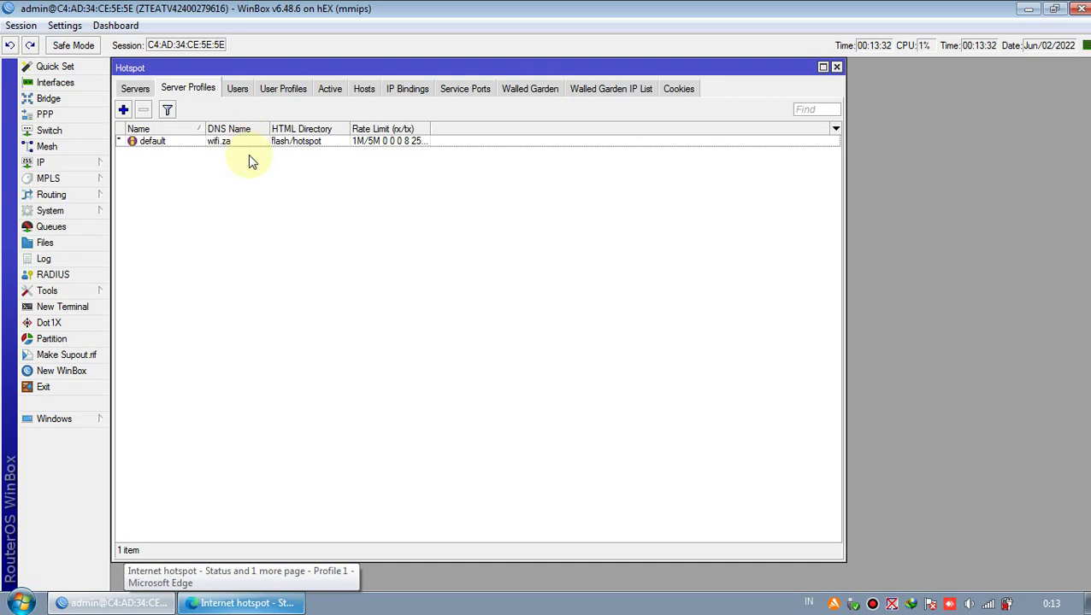
- Switch to the Edge browser and open the VPN MiniTik remote page on minitik.net
click(295, 602)
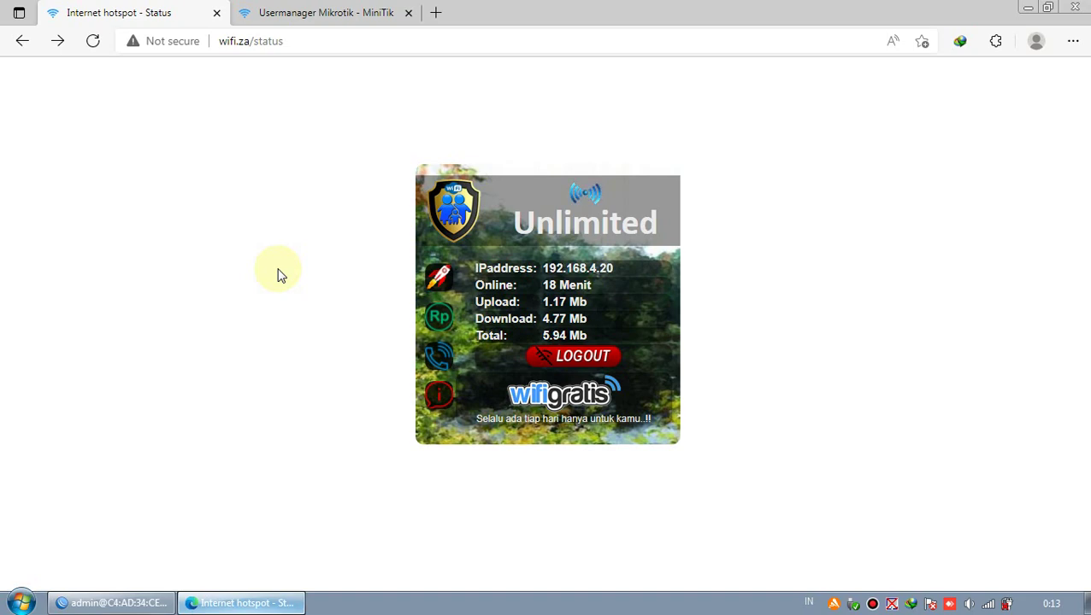
click(318, 22)
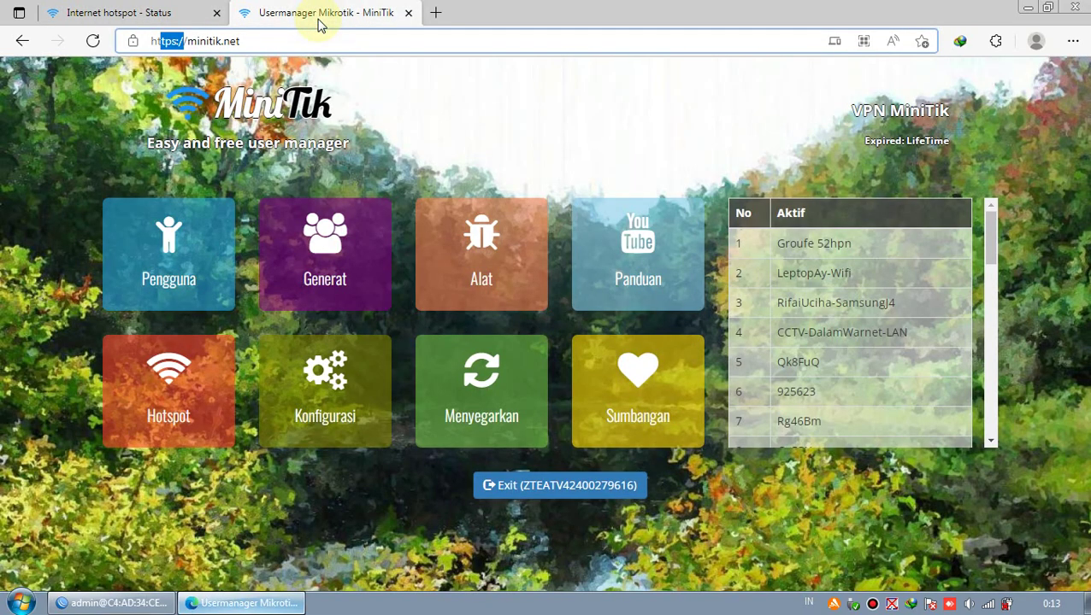
click(336, 36)
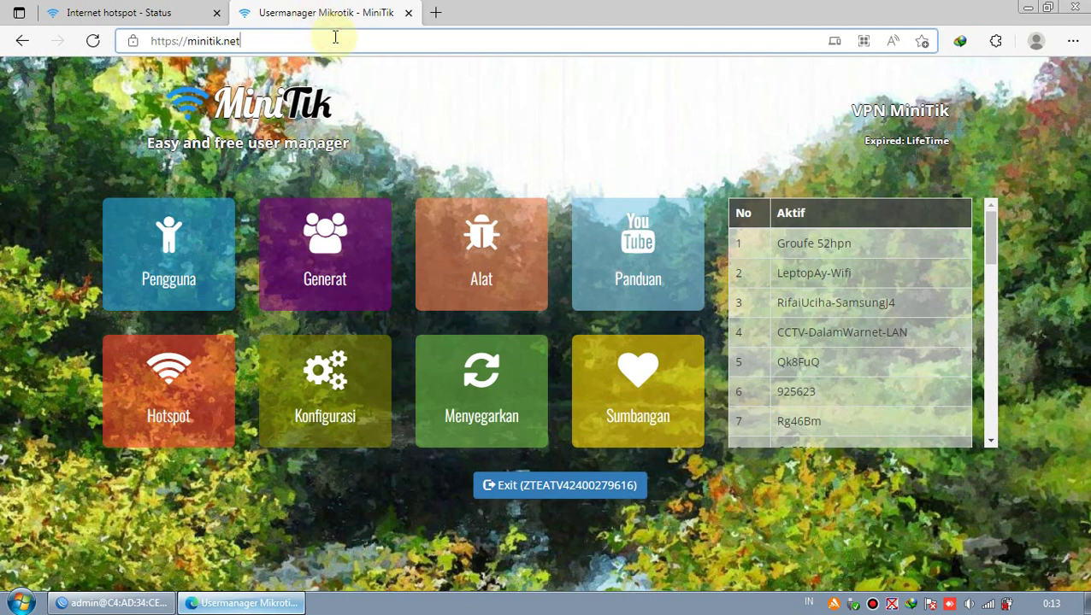
click(887, 129)
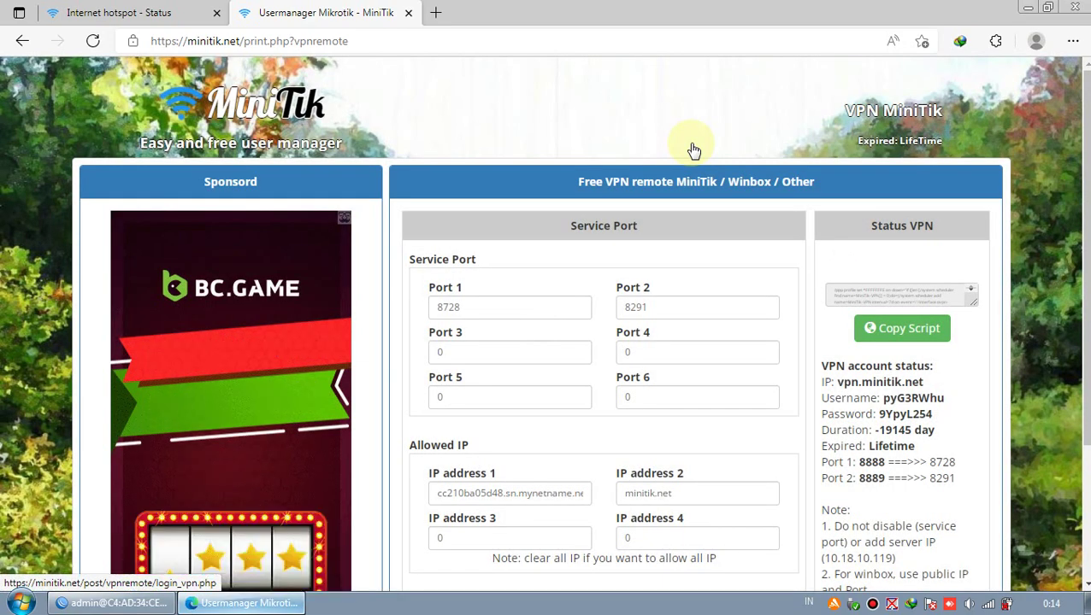
- Examine the note below the VPN settings for the free period and the price of a paid VPN order
scroll(693, 150, down, 2)
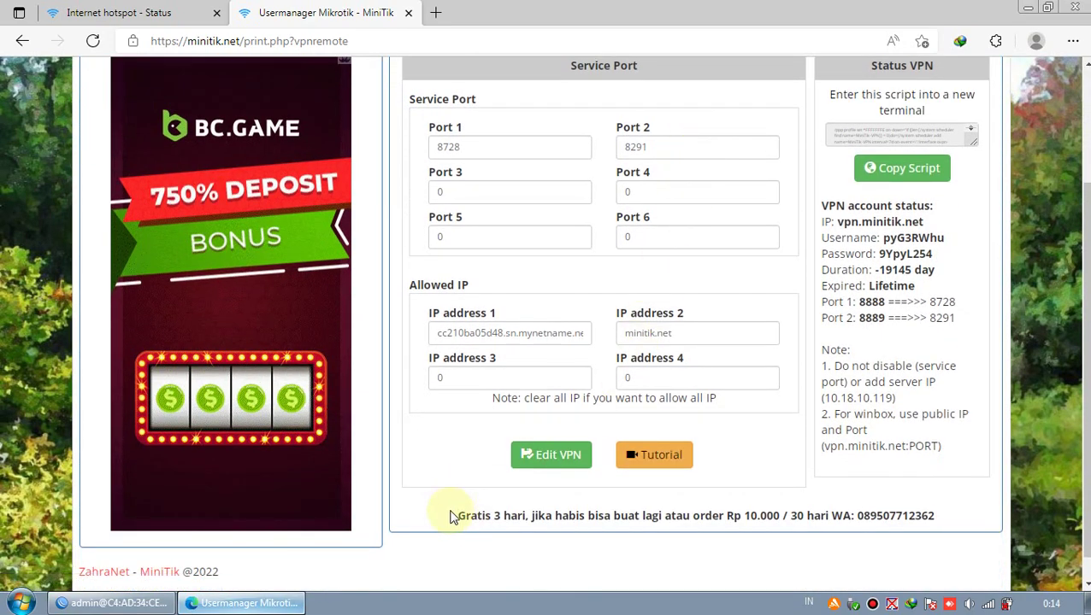
drag(458, 518, 614, 513)
click(528, 518)
click(682, 514)
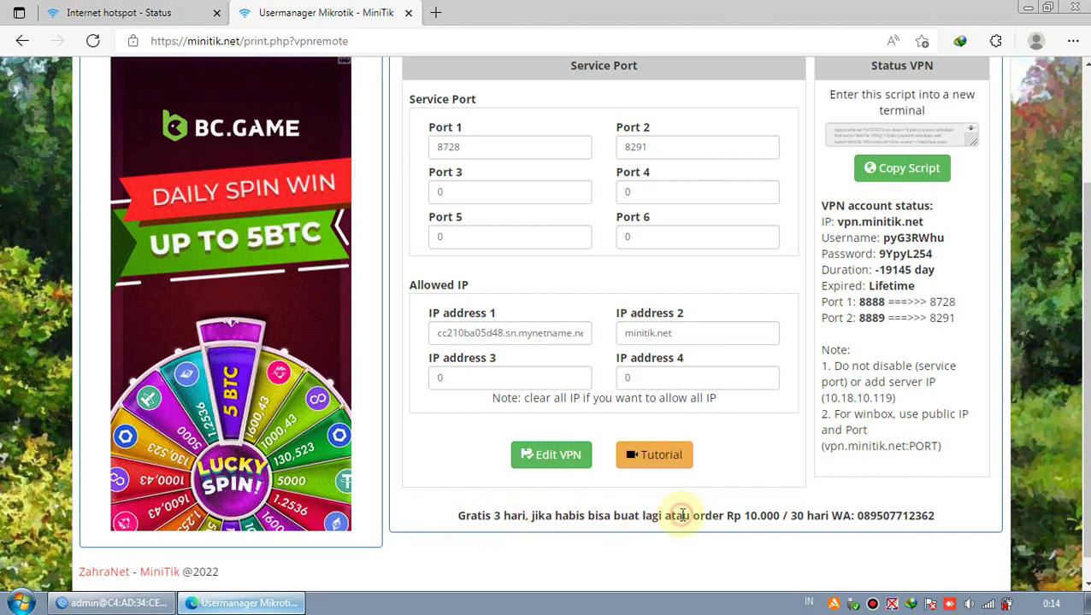
scroll(682, 515, up, 1)
scroll(679, 513, up, 1)
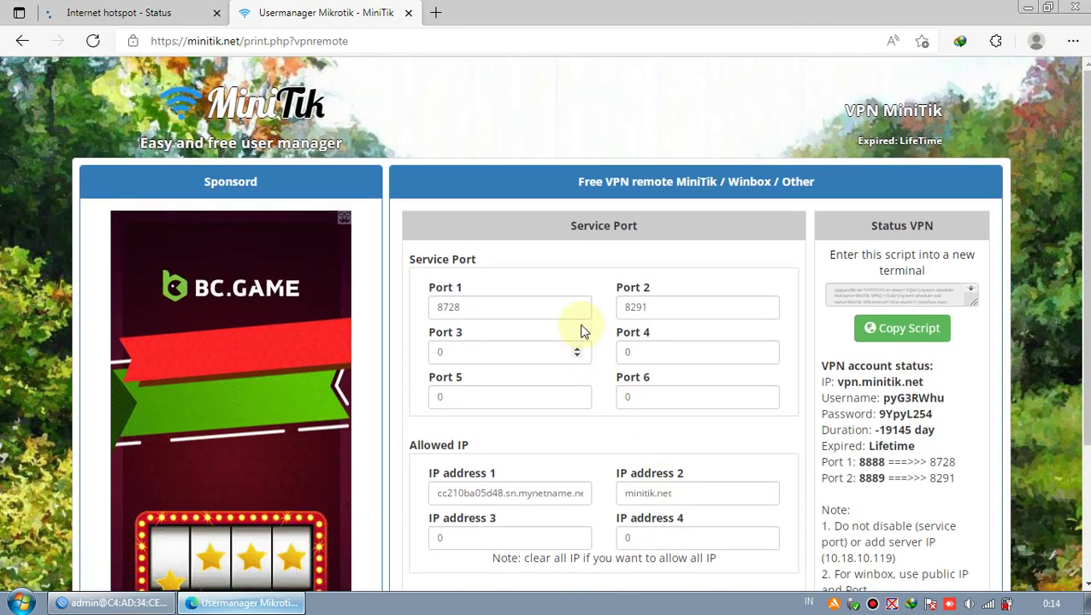
scroll(401, 292, down, 2)
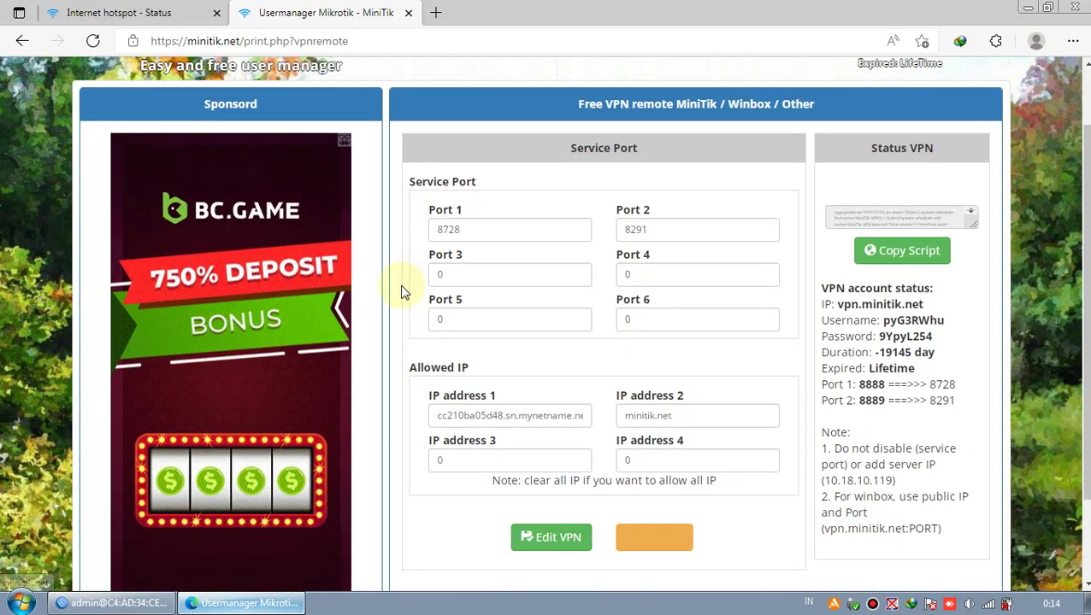
double_click(460, 492)
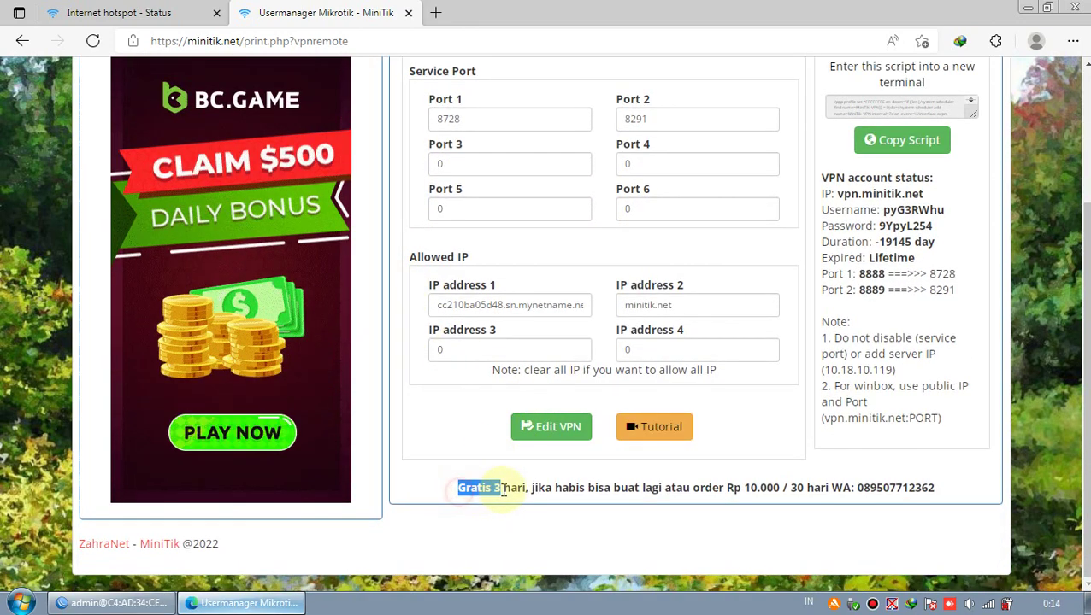
drag(462, 488, 494, 484)
click(620, 484)
scroll(635, 485, up, 2)
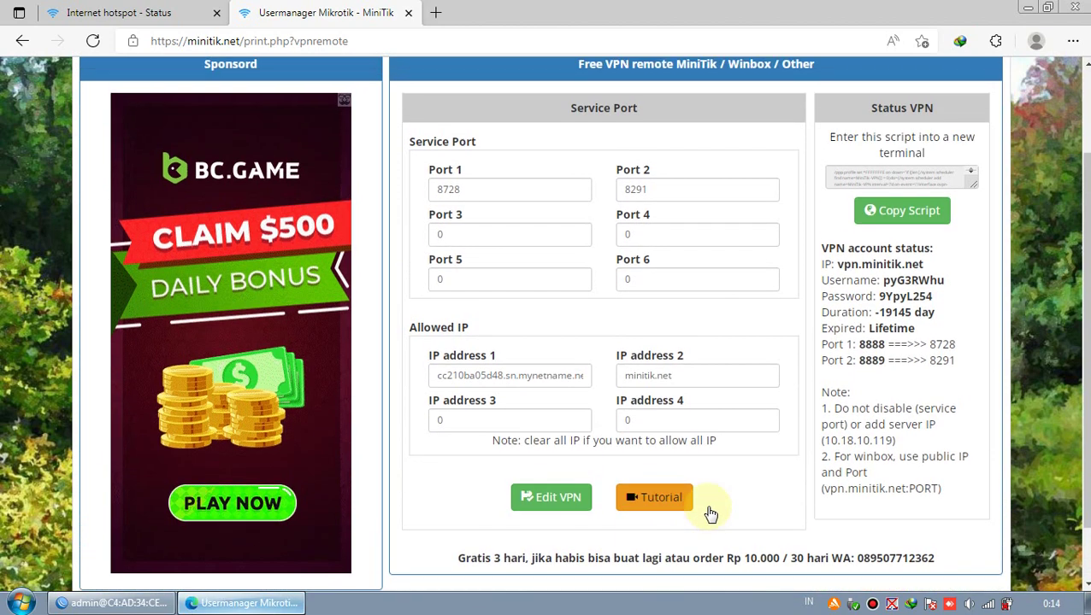
scroll(632, 485, down, 2)
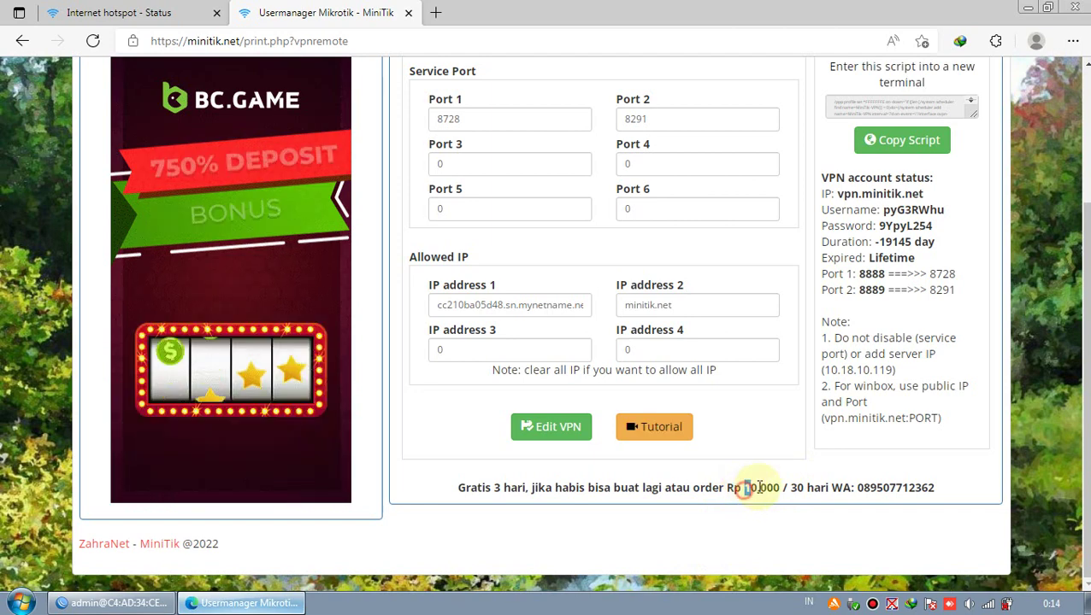
drag(746, 488, 823, 491)
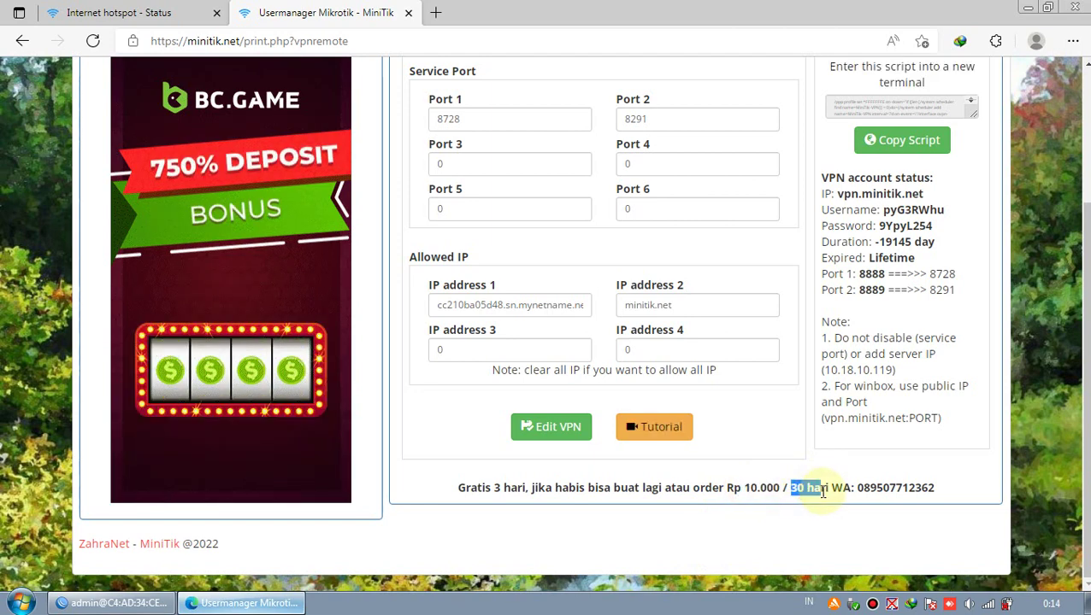
scroll(399, 219, up, 2)
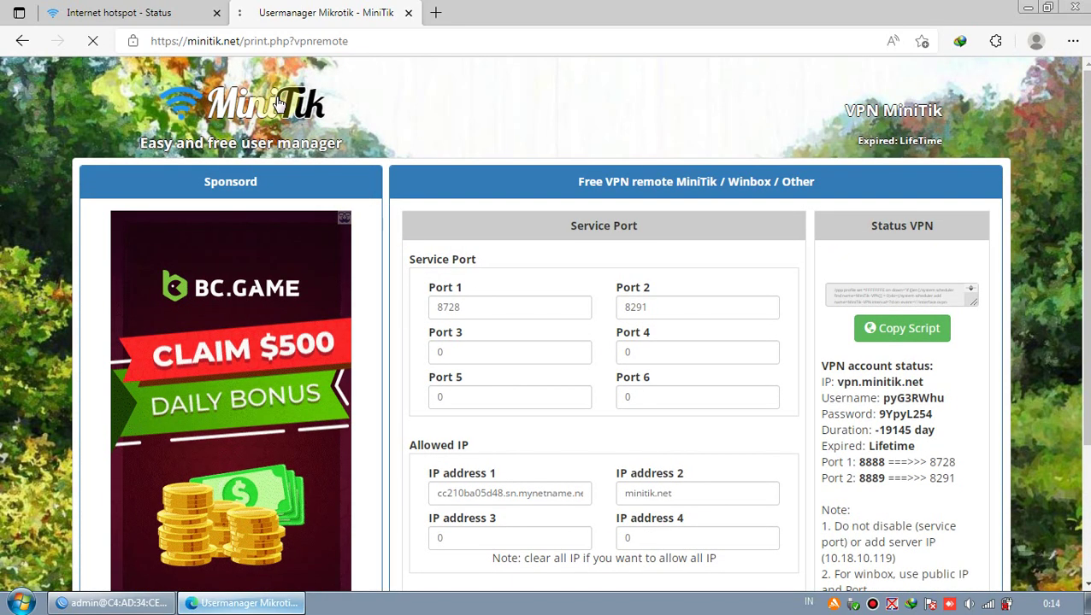
- Return to the MiniTik home page and open the LoginSSL page from the Alat tools
click(277, 103)
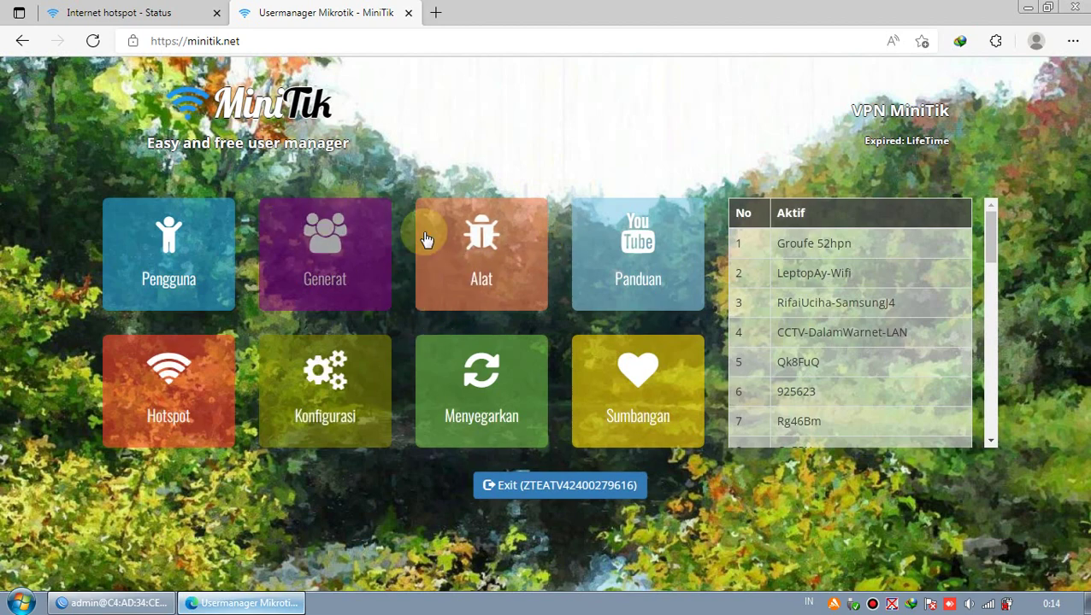
click(476, 272)
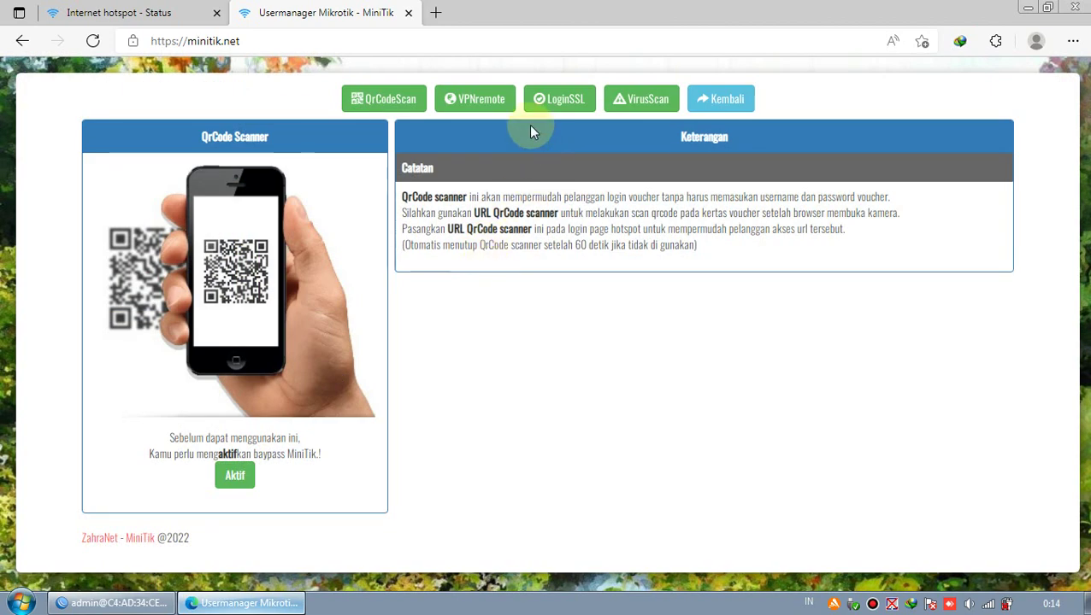
click(557, 102)
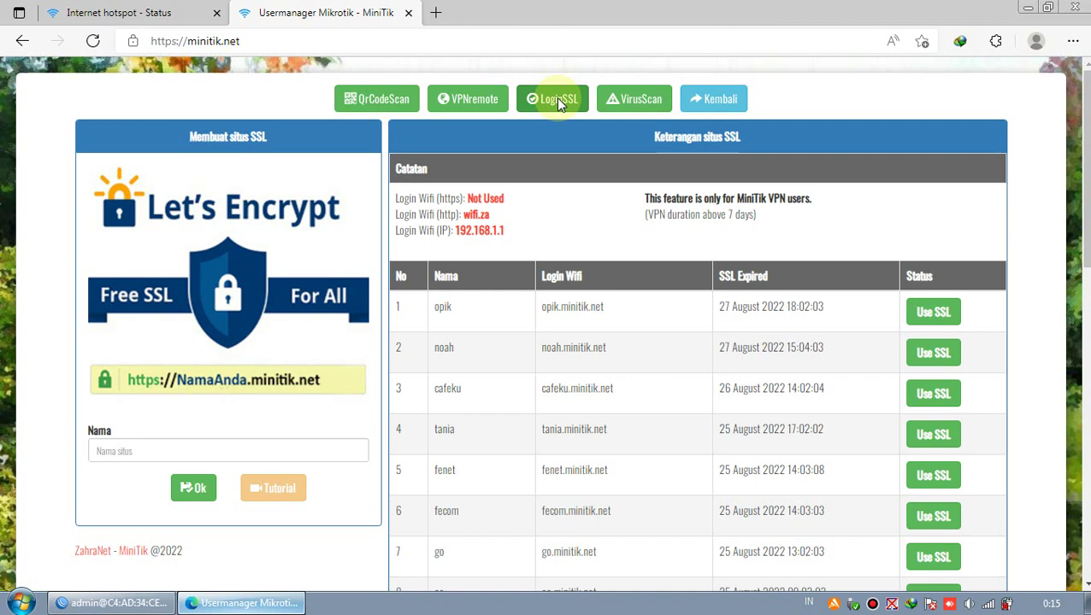
- Read the note on the VPN duration required for the LoginSSL feature
click(647, 215)
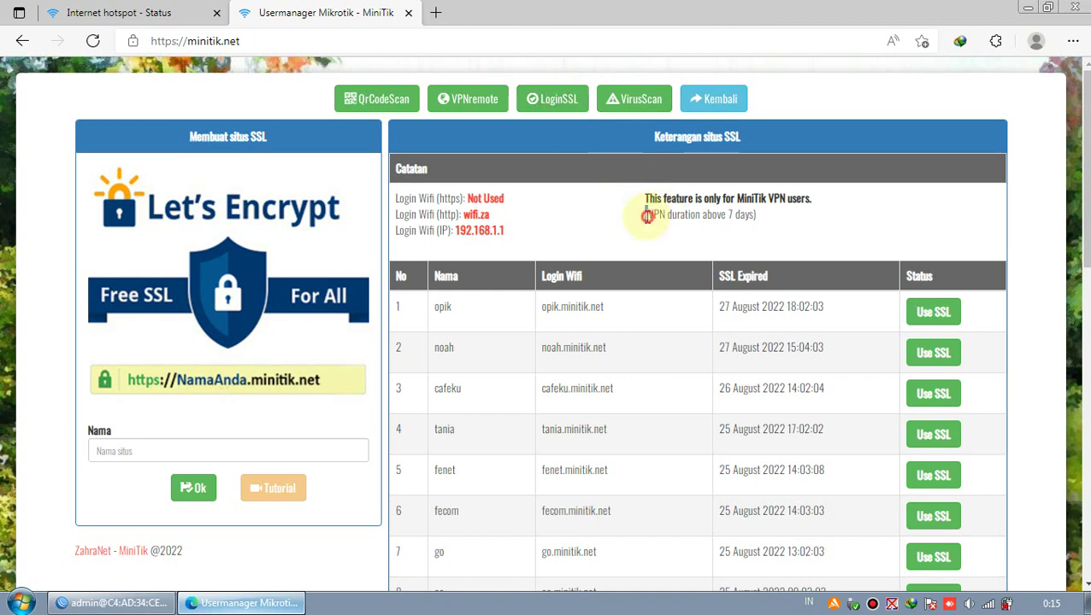
drag(647, 215, 757, 215)
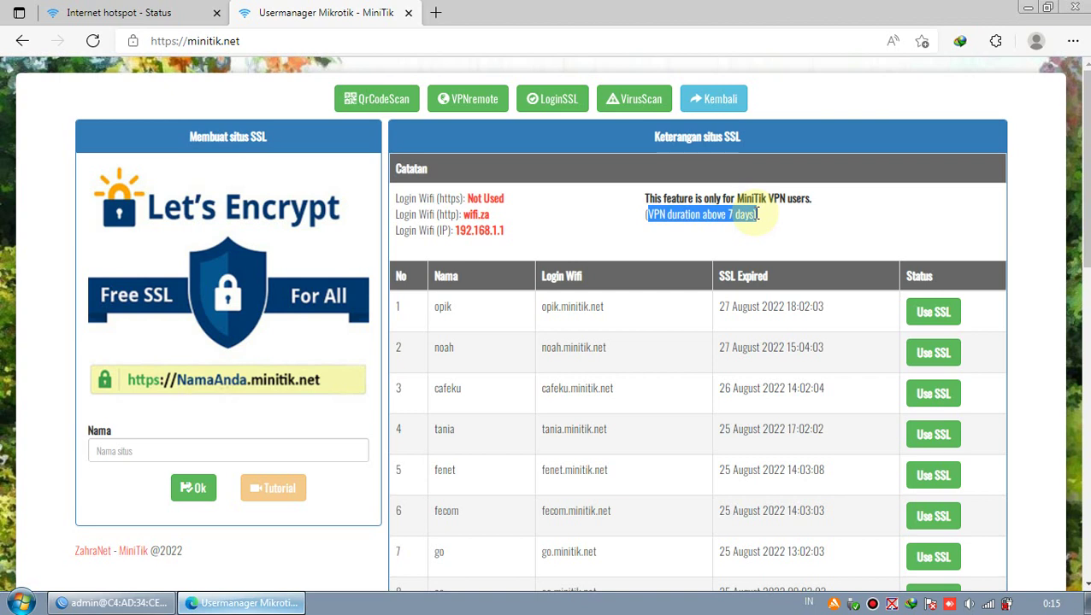
click(751, 215)
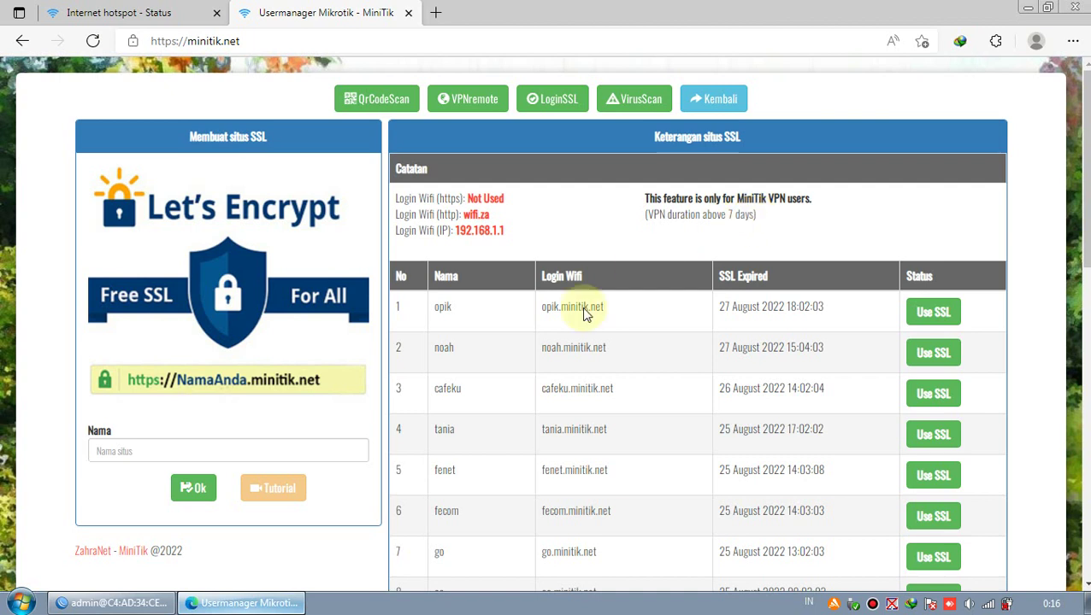
- Switch to WinBox and reopen the default hotspot server profile at its login settings
click(122, 605)
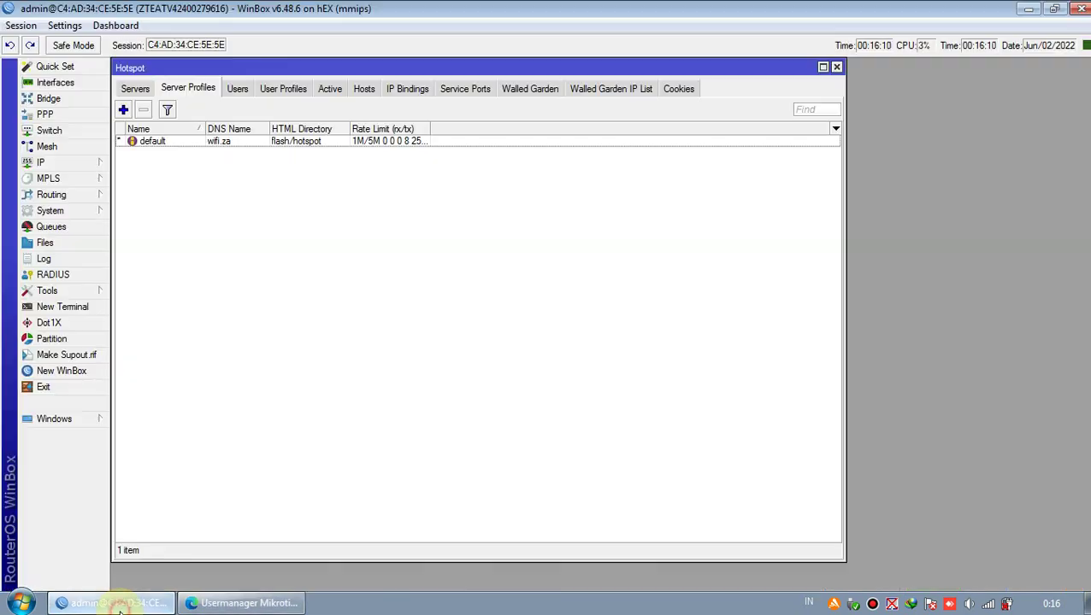
double_click(231, 143)
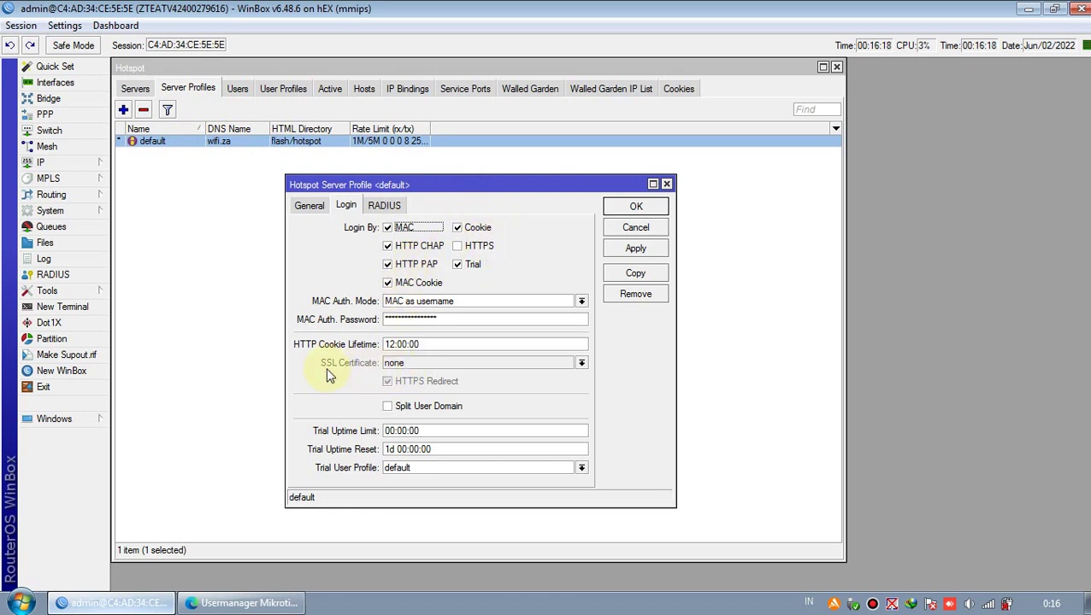
- Check the SSL certificate choices for HTTPS login in the default hotspot server profile, and close the profile without saving changes
click(581, 362)
click(581, 364)
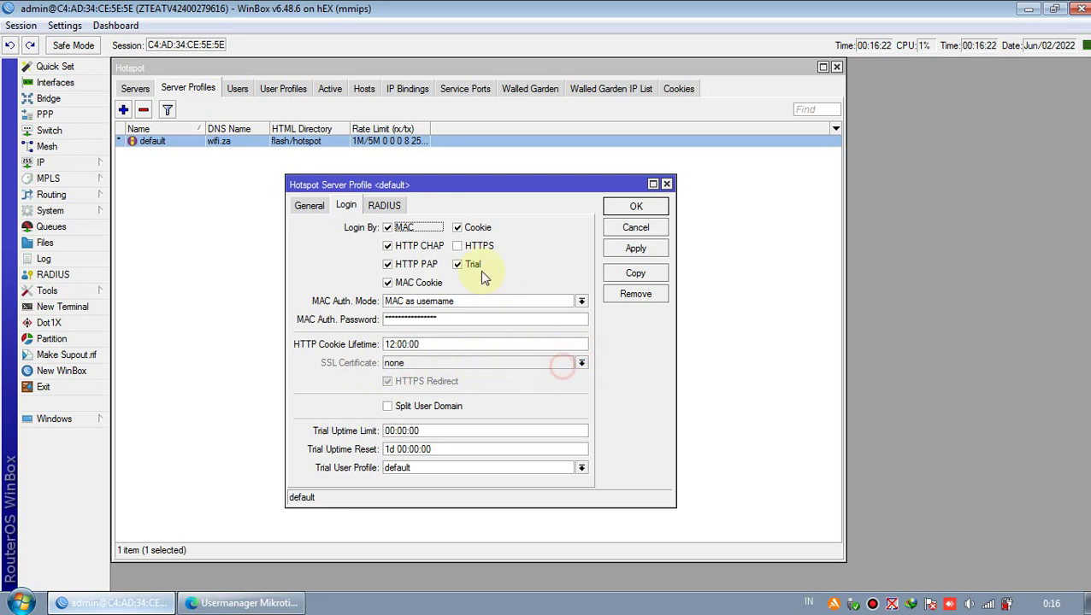
click(468, 247)
click(581, 365)
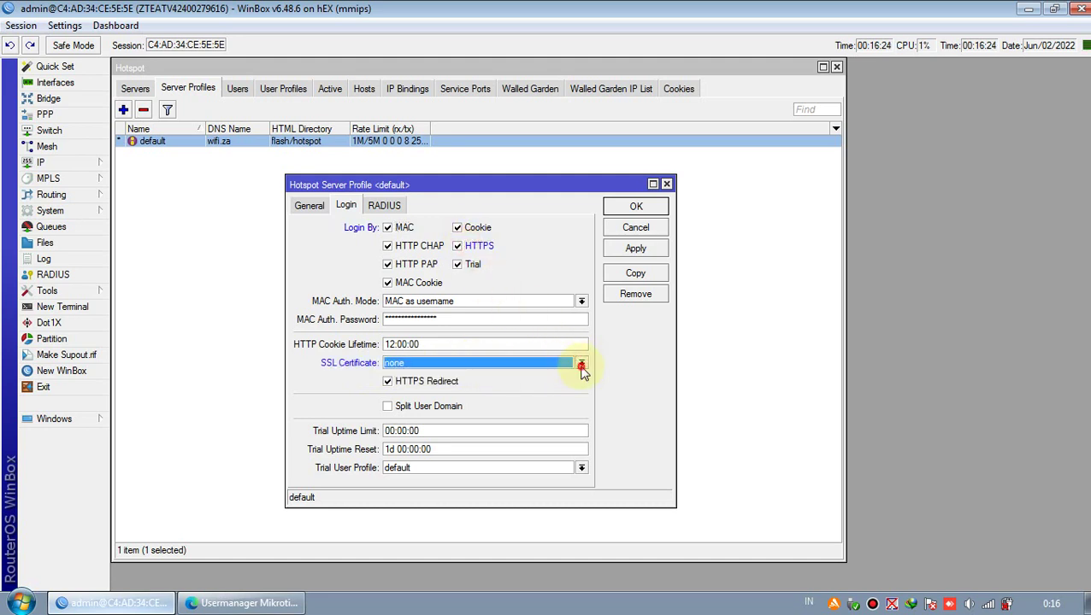
click(581, 374)
click(473, 249)
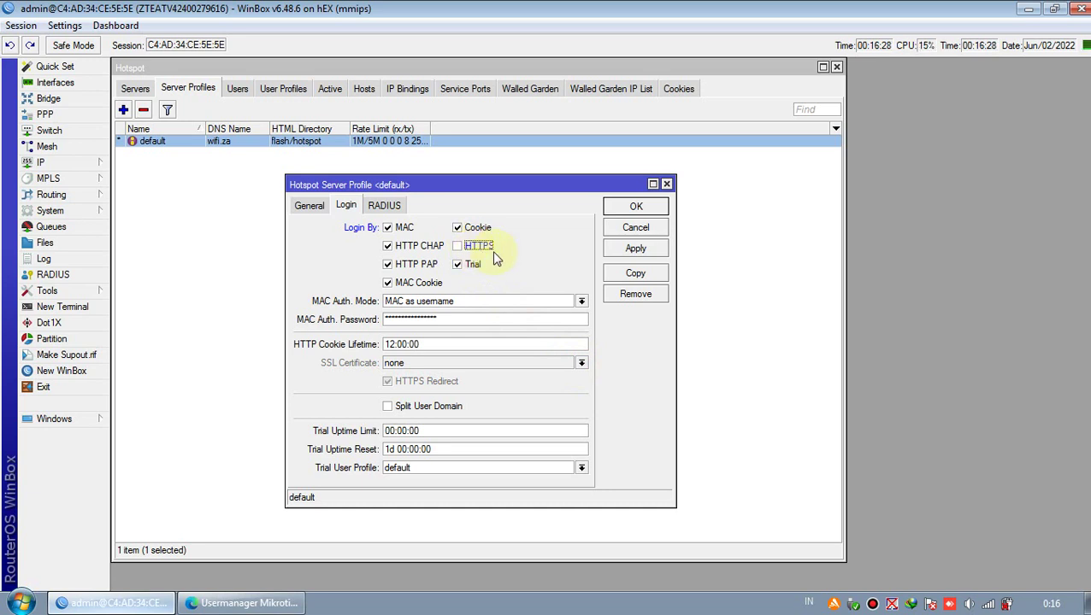
click(616, 229)
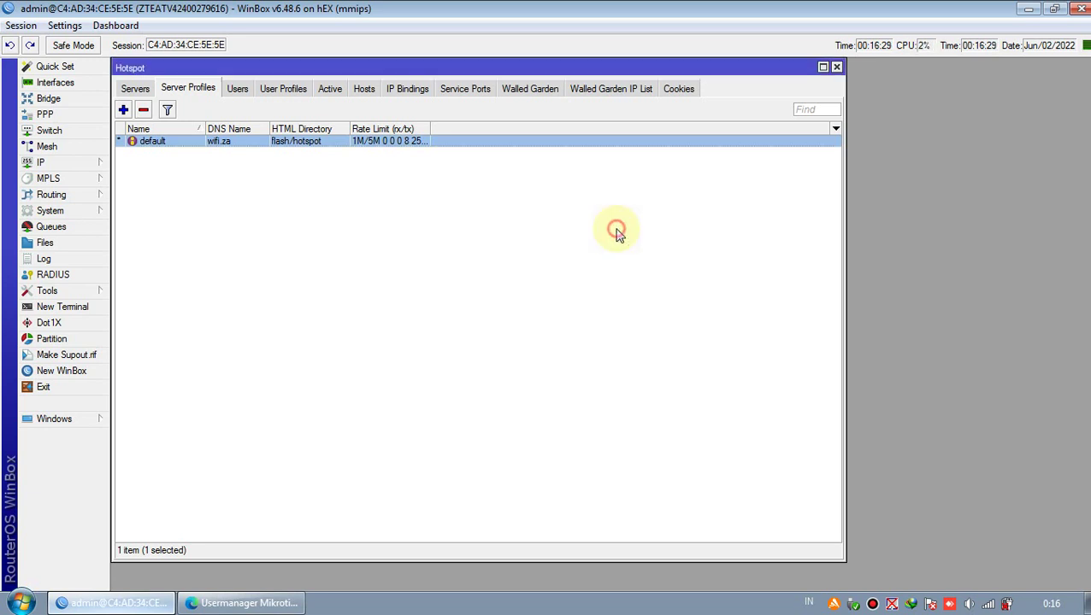
double_click(404, 142)
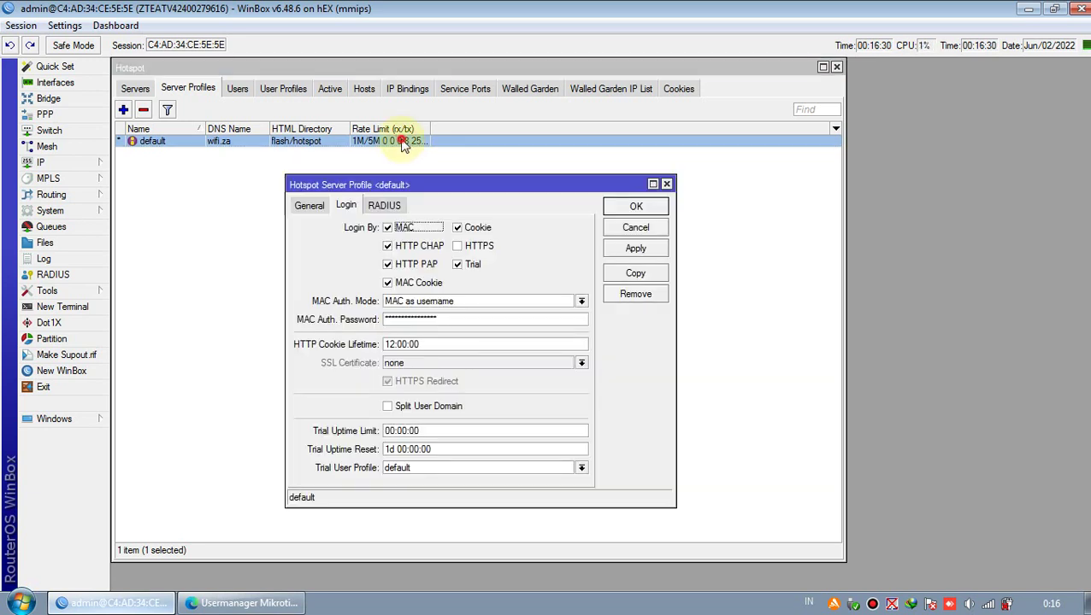
click(667, 184)
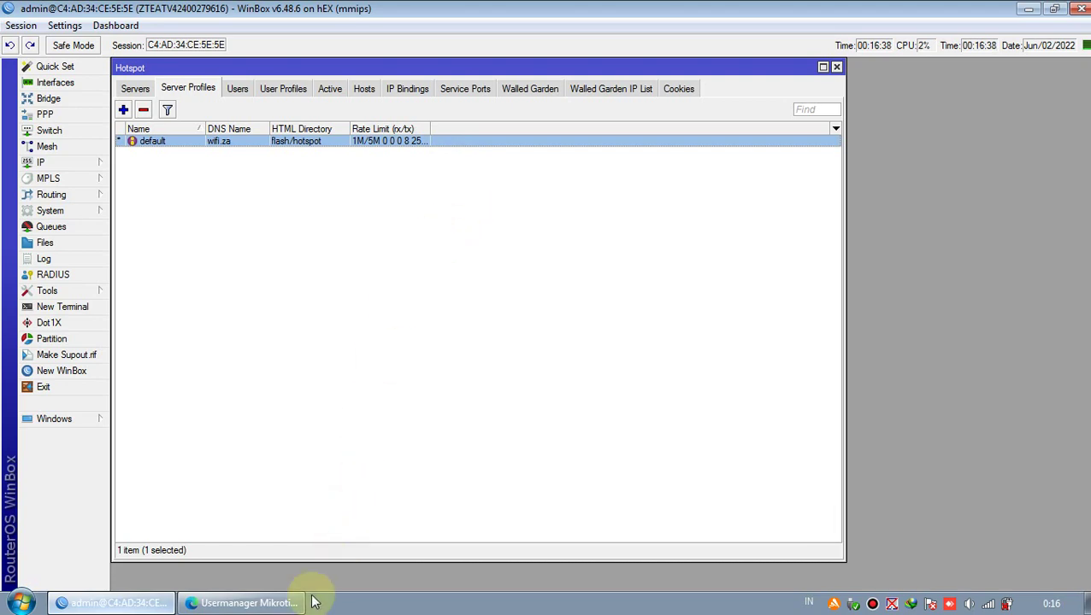
- Switch to MiniTik in the browser and reload the LoginSSL page by way of the home page's Alat tools
click(276, 605)
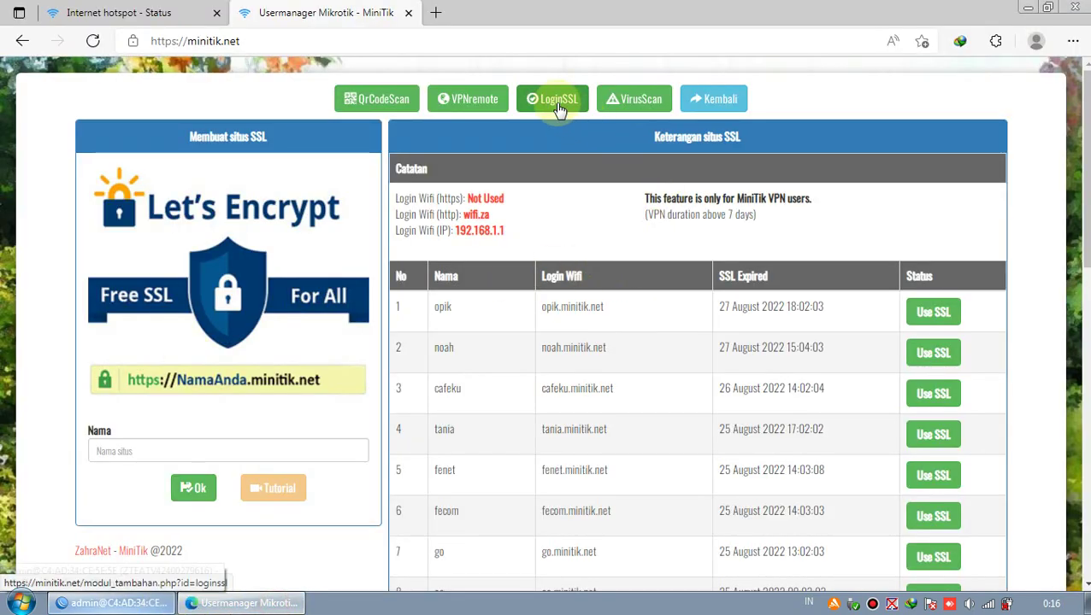
click(716, 99)
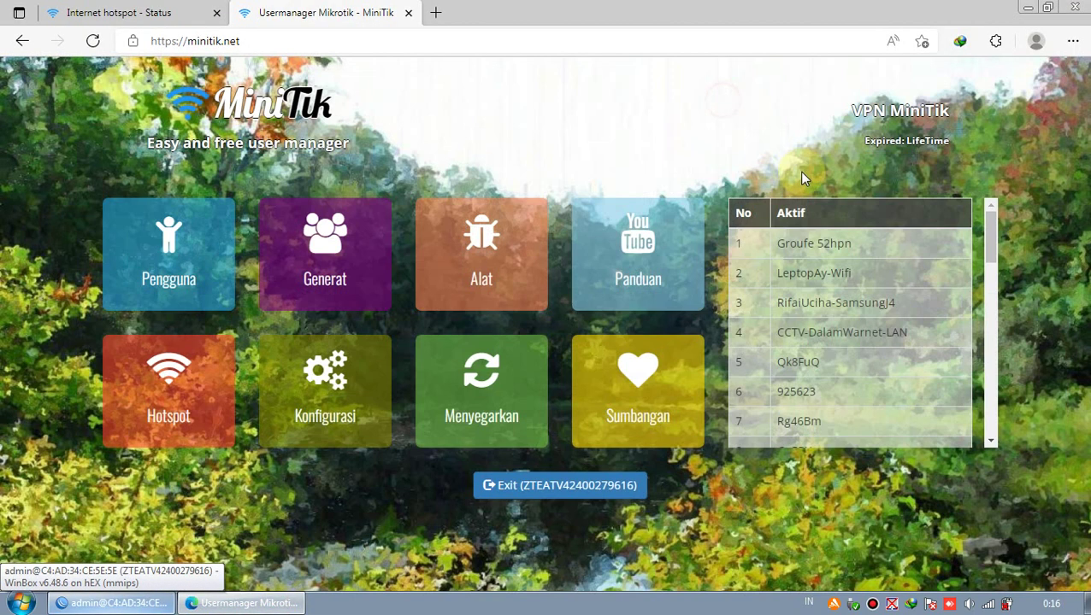
click(477, 264)
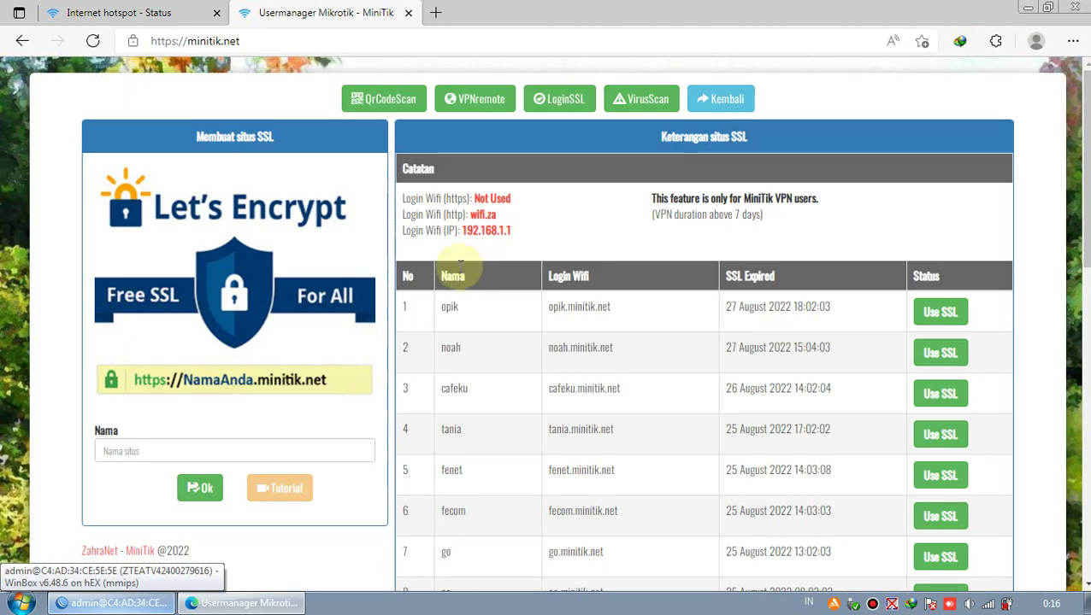
click(554, 109)
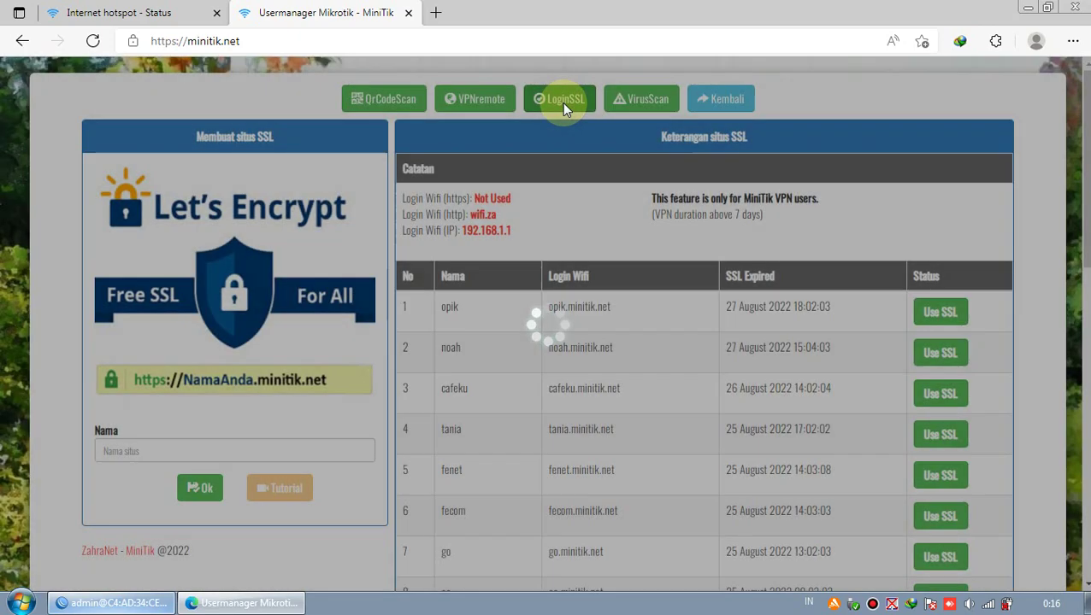
- Look through the table of ready-made minitik.net SSL sites and their login addresses
scroll(680, 171, down, 2)
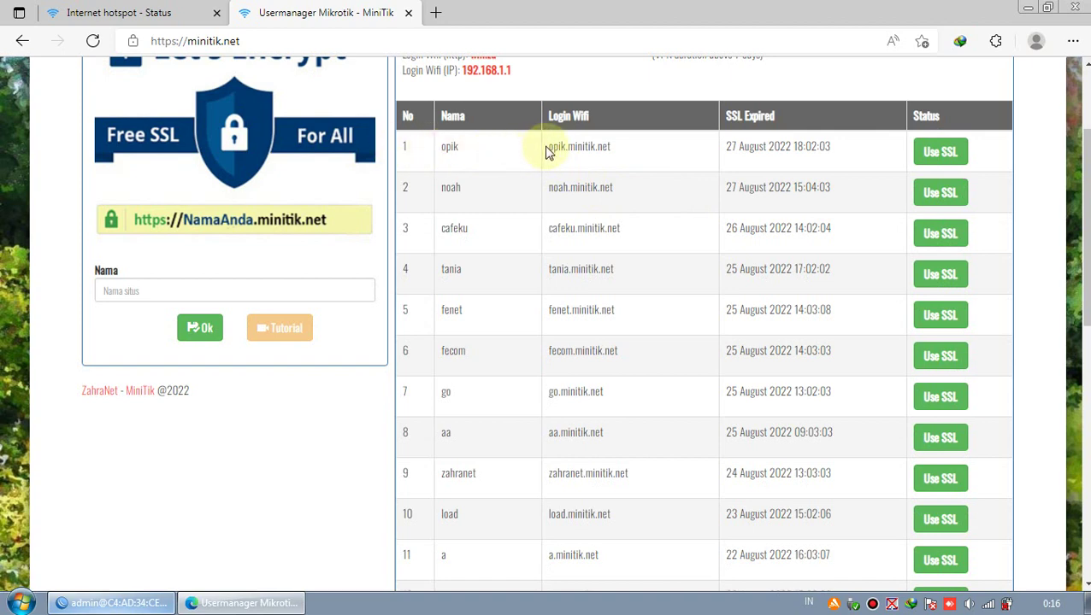
drag(548, 150, 548, 187)
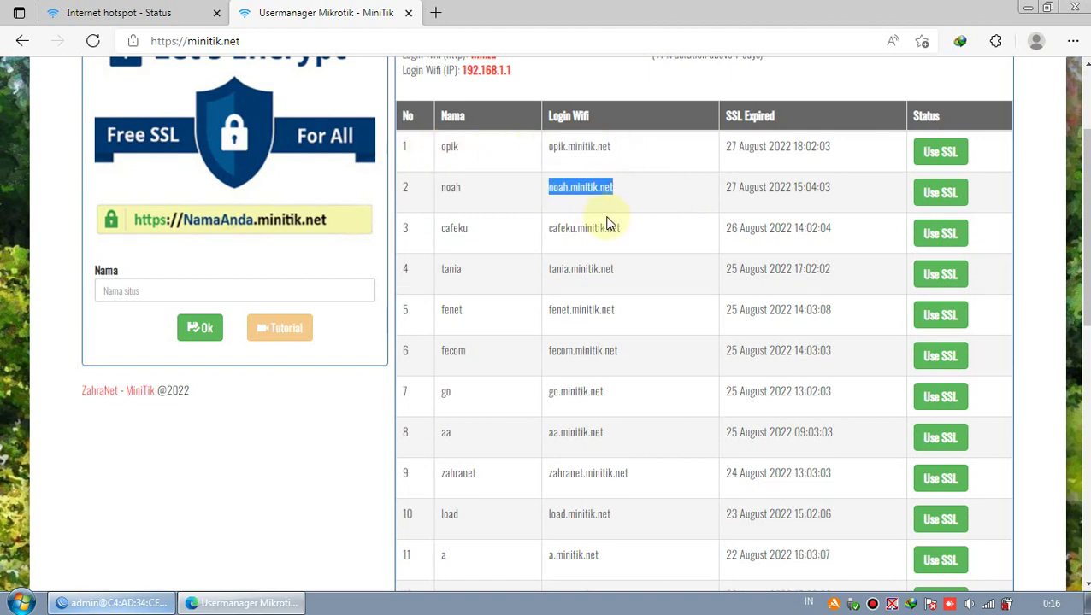
scroll(598, 214, down, 1)
scroll(582, 184, up, 1)
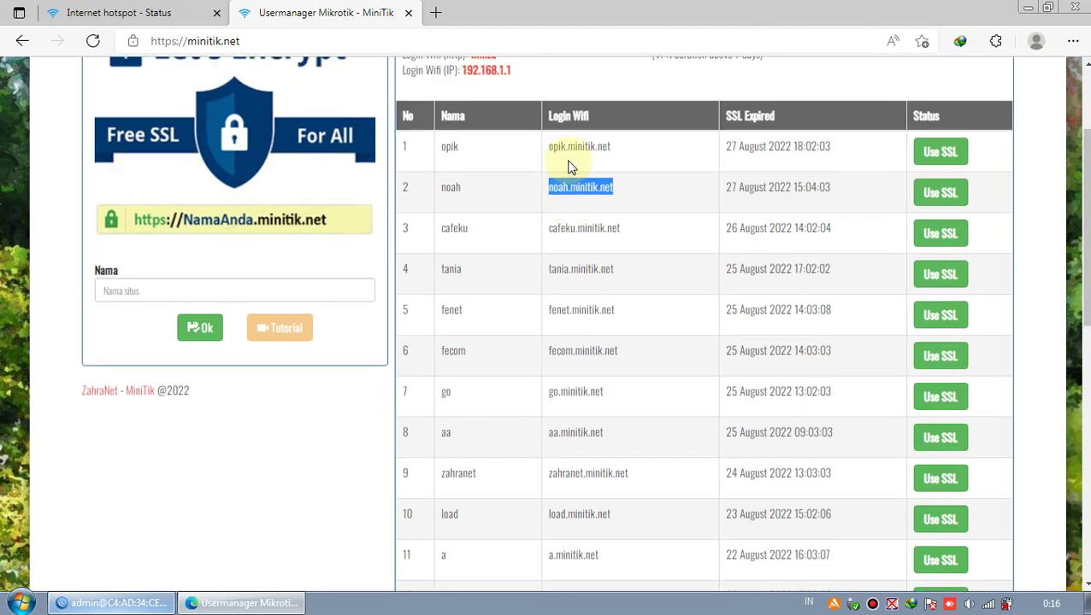
click(630, 187)
scroll(608, 248, down, 1)
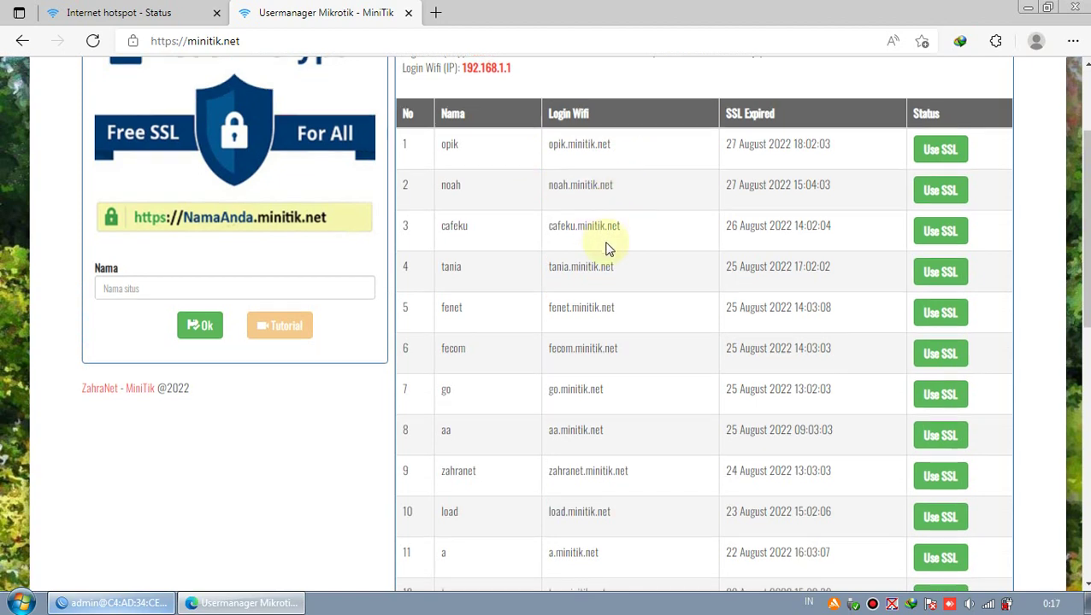
scroll(616, 214, down, 1)
scroll(623, 219, up, 2)
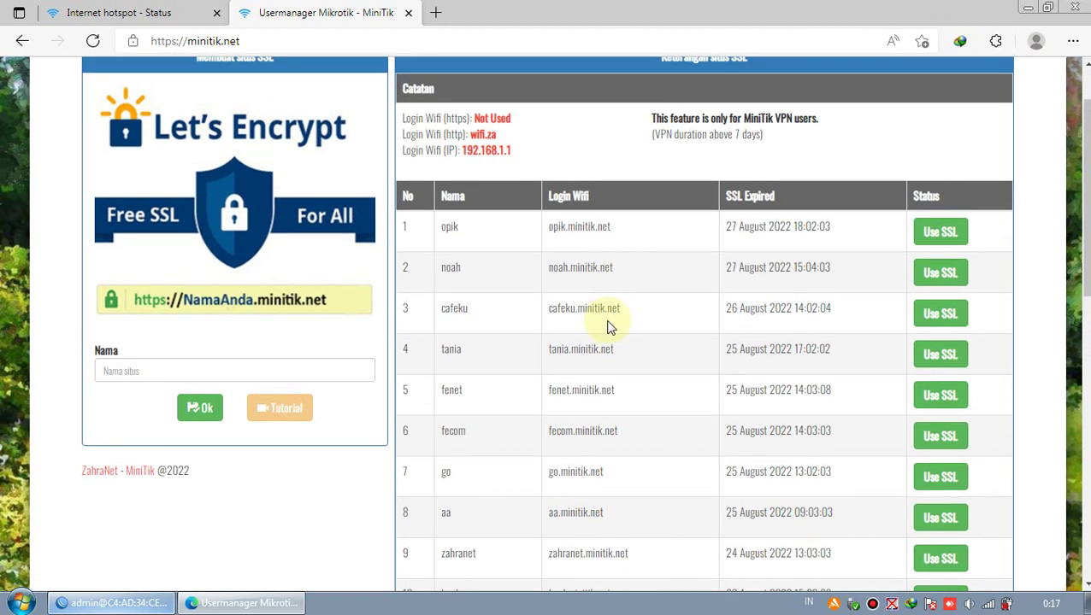
scroll(608, 328, down, 2)
scroll(609, 329, up, 2)
scroll(610, 330, up, 2)
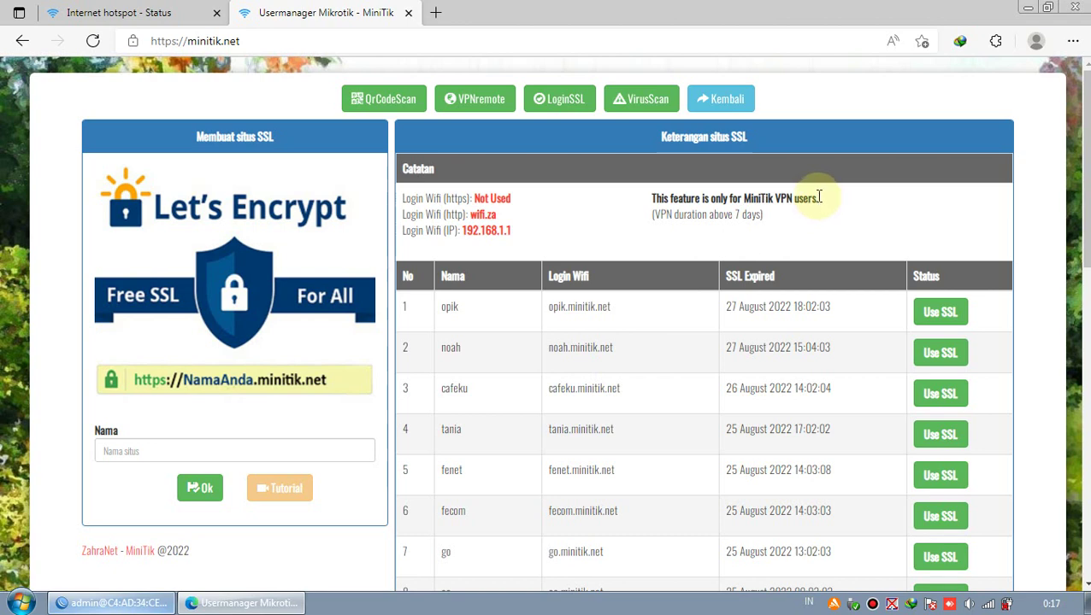
- Read the note on which users may use the feature and look over the SSL site table again
drag(812, 198, 748, 203)
click(748, 202)
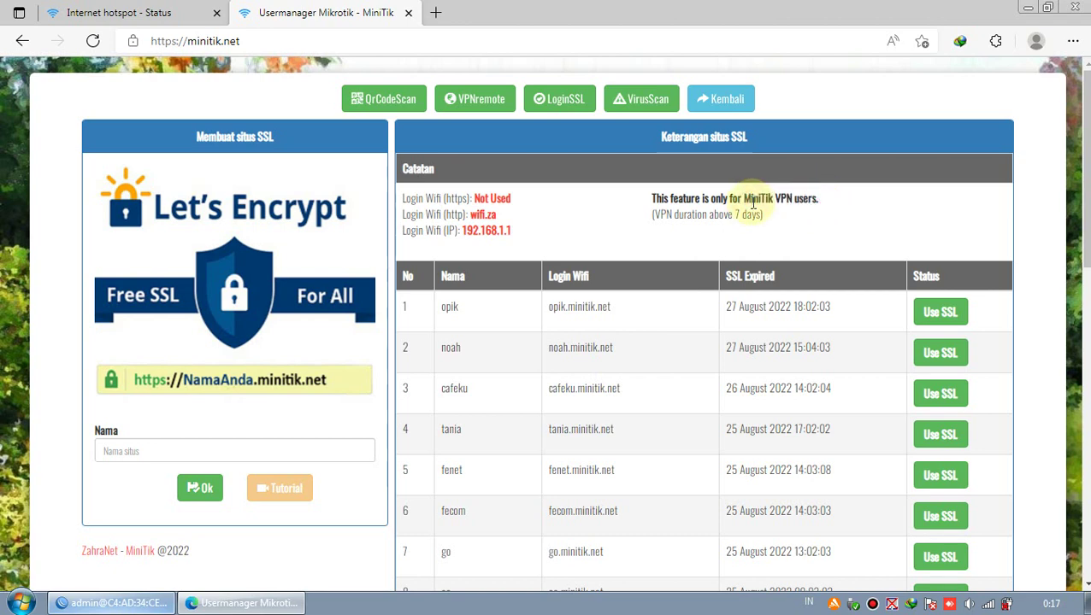
scroll(751, 200, down, 2)
scroll(751, 200, down, 2)
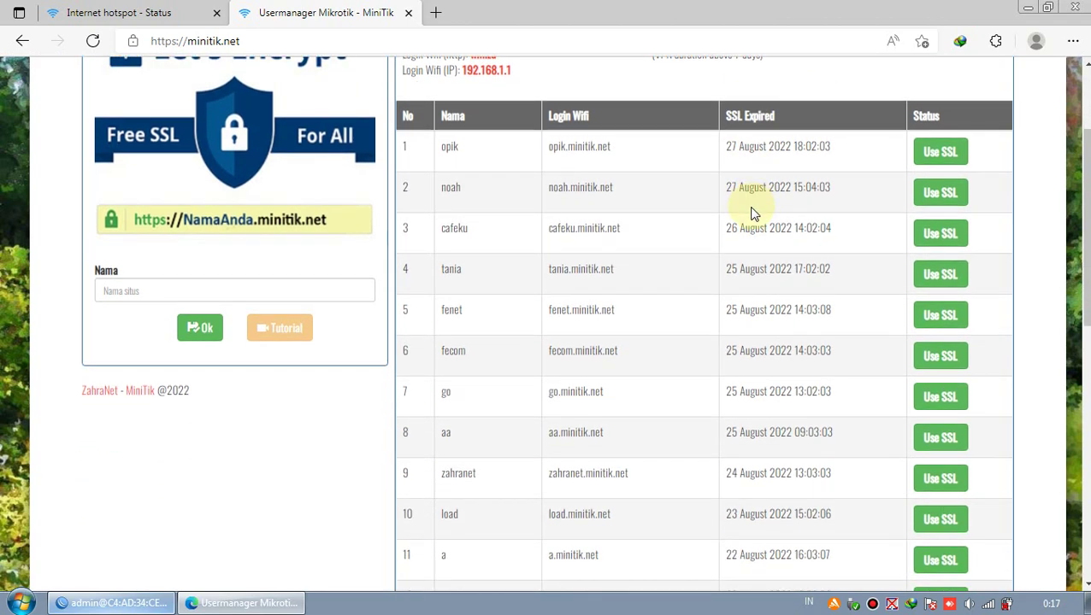
- Compare the HTTPS and HTTP login addresses in the notes with the web address of the hotspot status page
scroll(750, 209, up, 2)
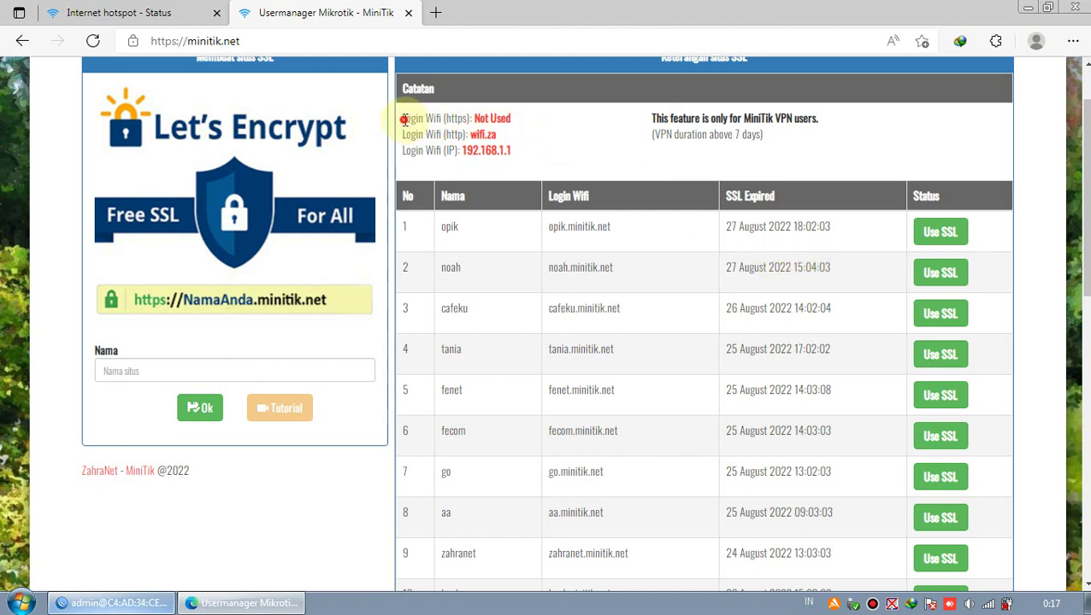
drag(402, 118, 450, 120)
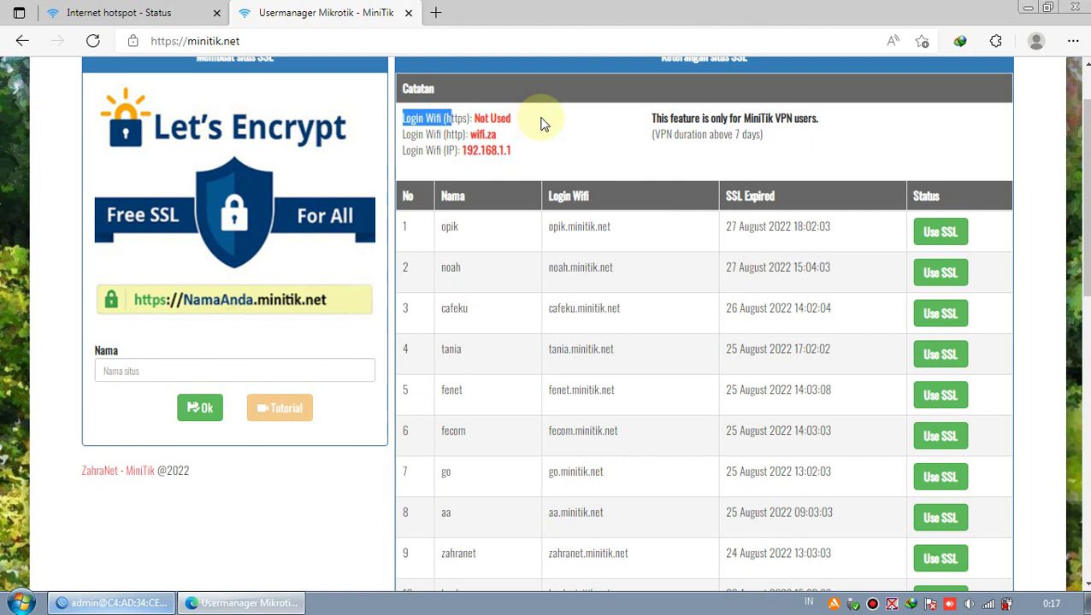
click(445, 120)
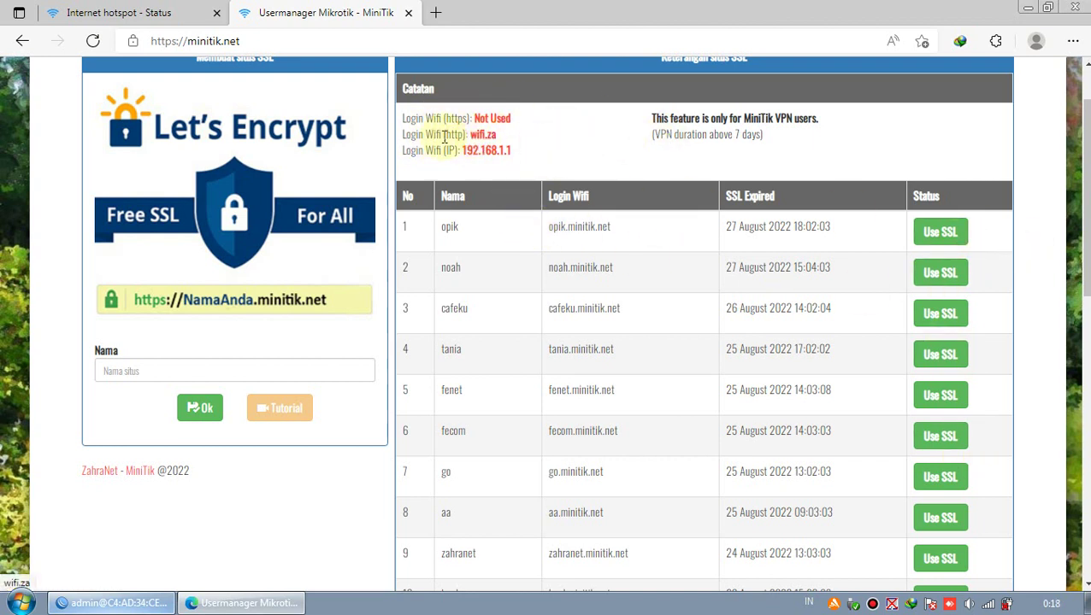
click(179, 17)
click(245, 43)
drag(249, 41, 219, 41)
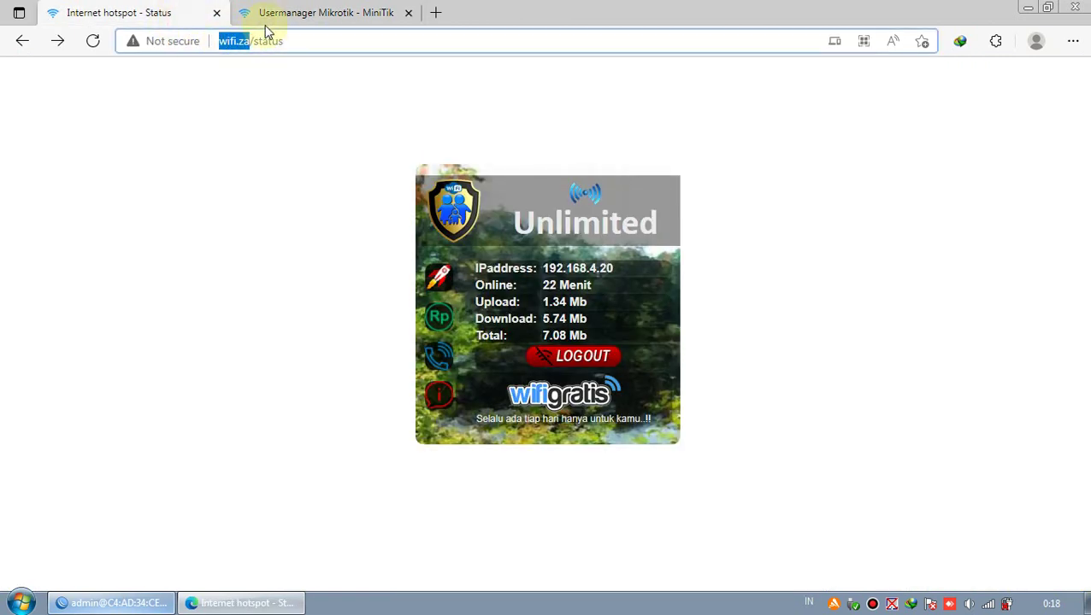
click(295, 14)
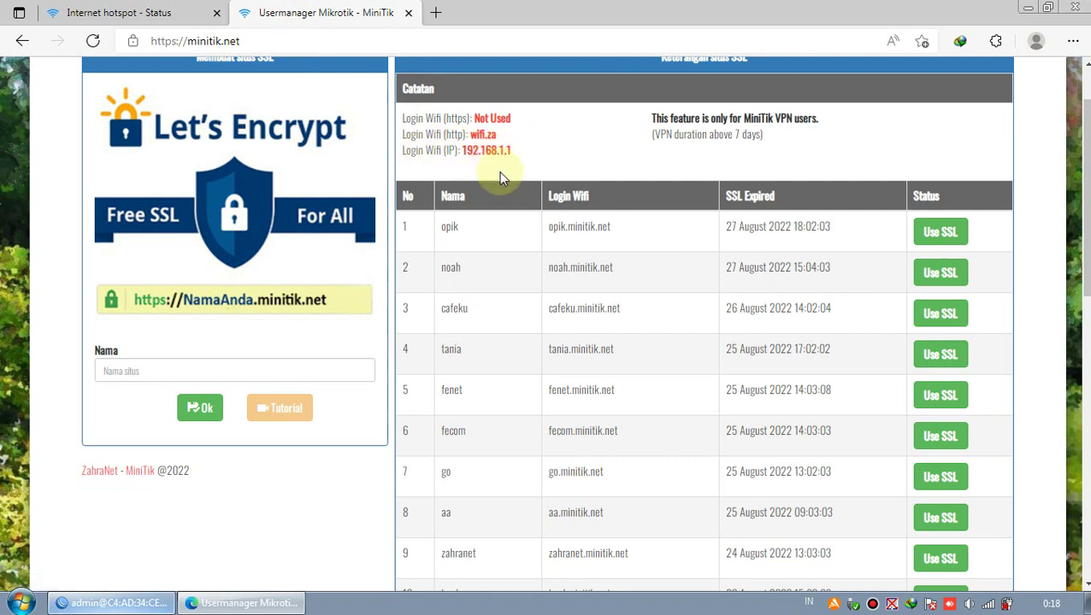
- Examine the SSL expiry dates and statuses of the listed sites, starting with the opik entry
scroll(558, 212, down, 2)
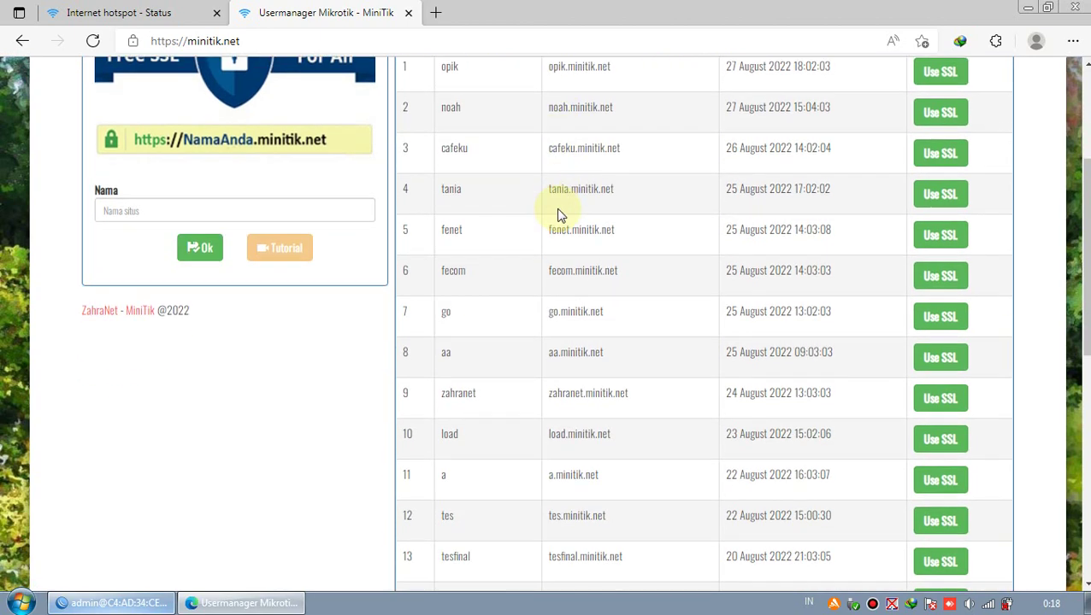
scroll(557, 213, up, 1)
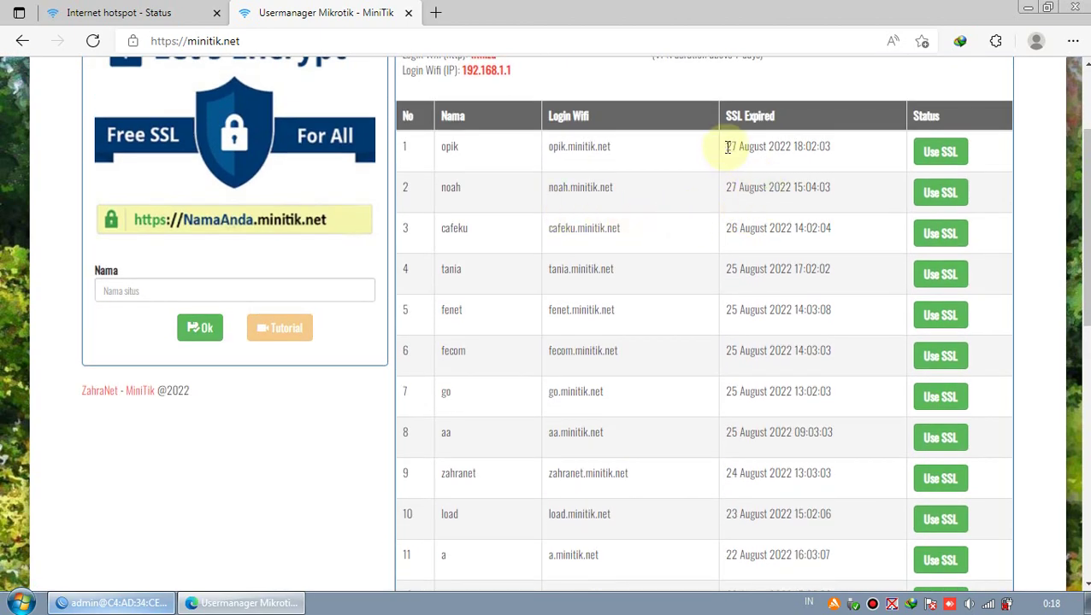
scroll(829, 151, down, 2)
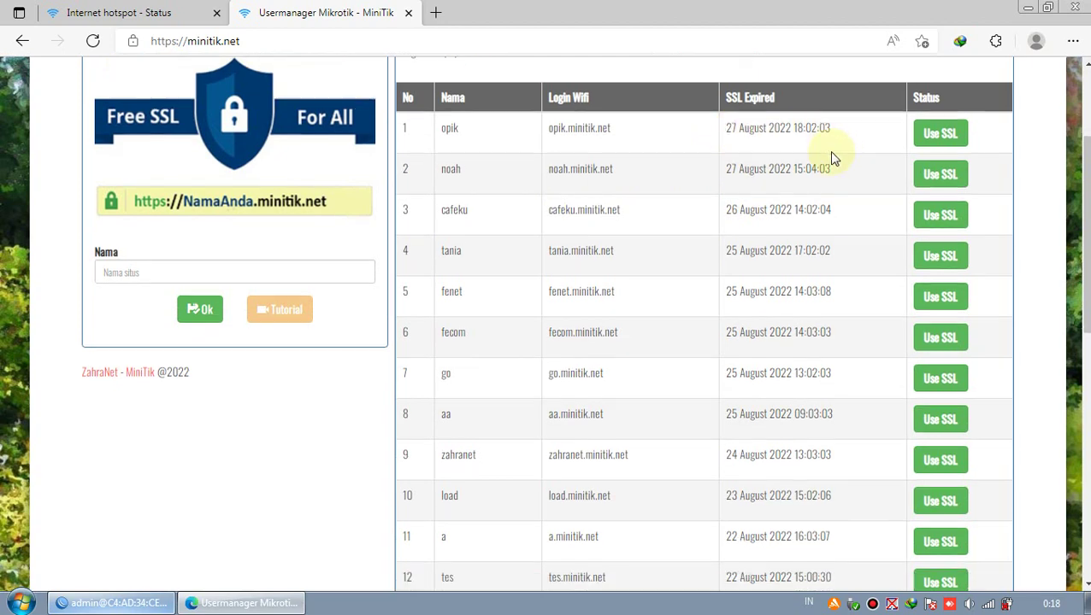
scroll(830, 151, down, 3)
scroll(830, 151, up, 4)
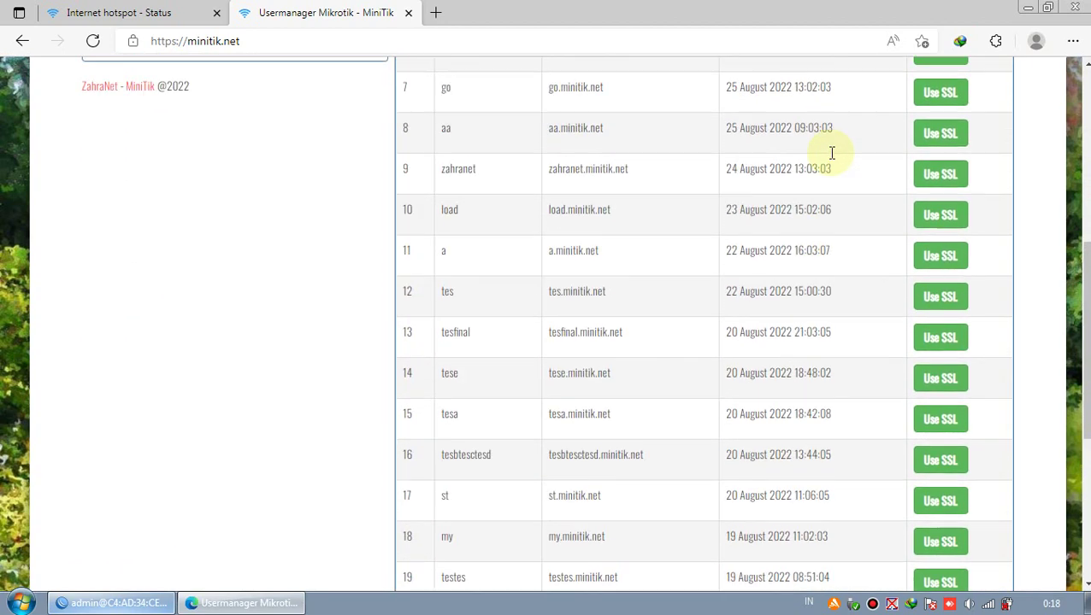
scroll(889, 162, up, 2)
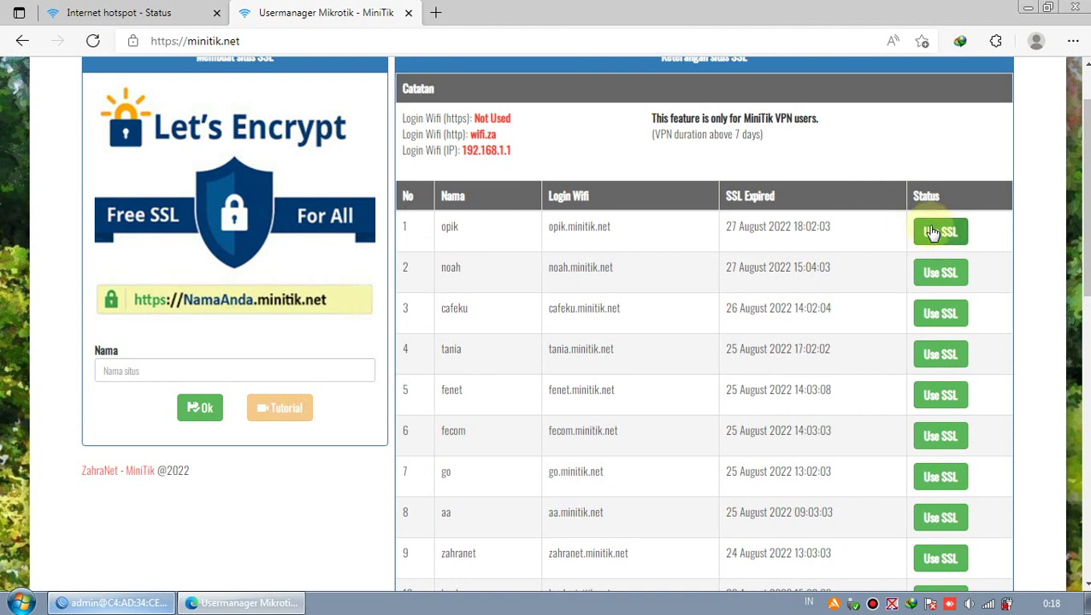
double_click(731, 228)
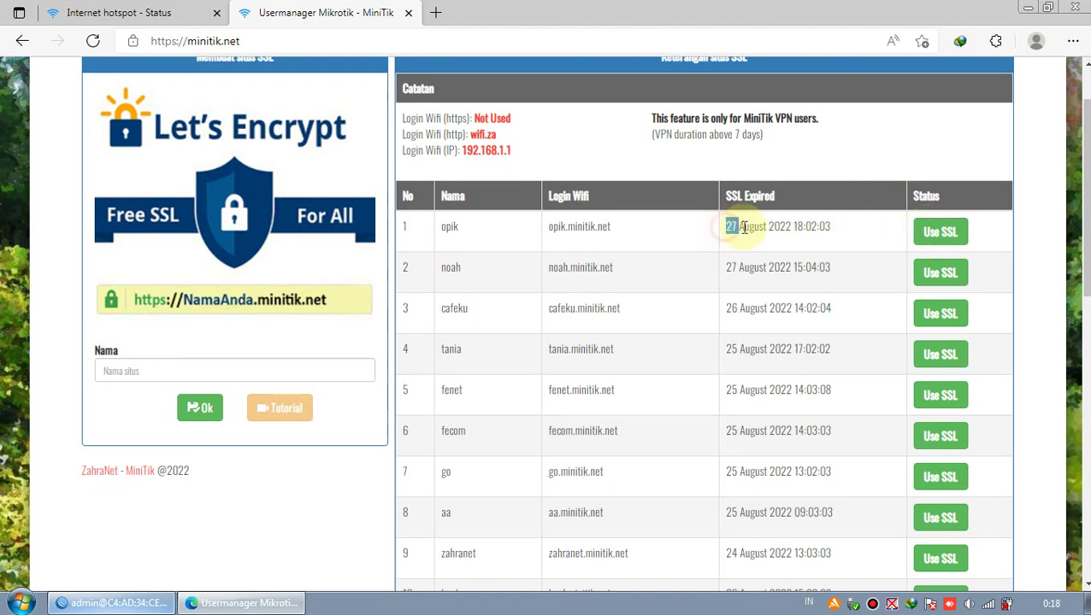
drag(743, 227, 779, 229)
click(778, 232)
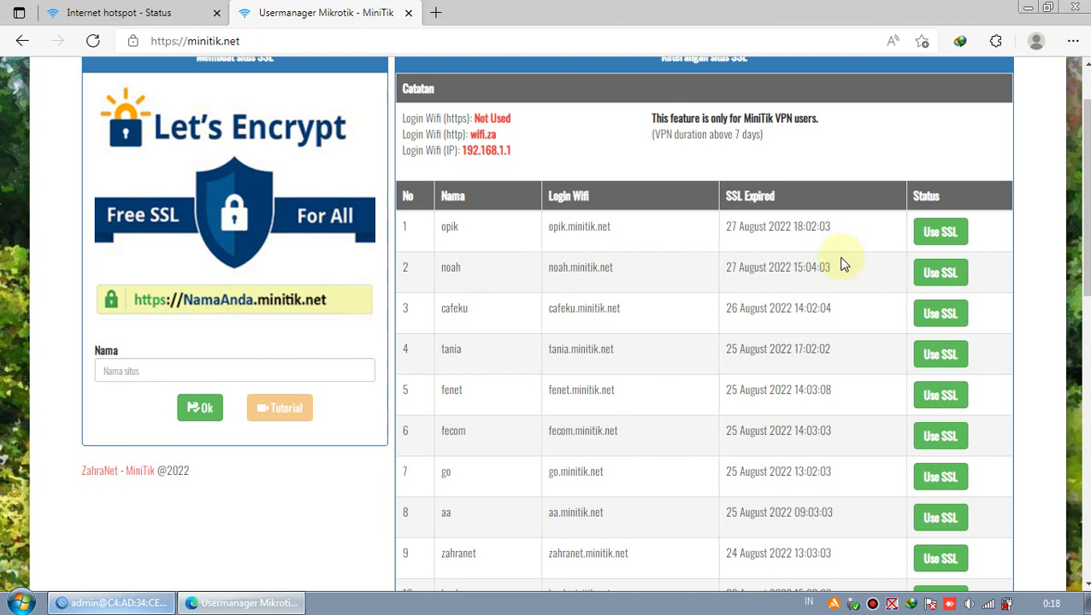
scroll(818, 267, down, 1)
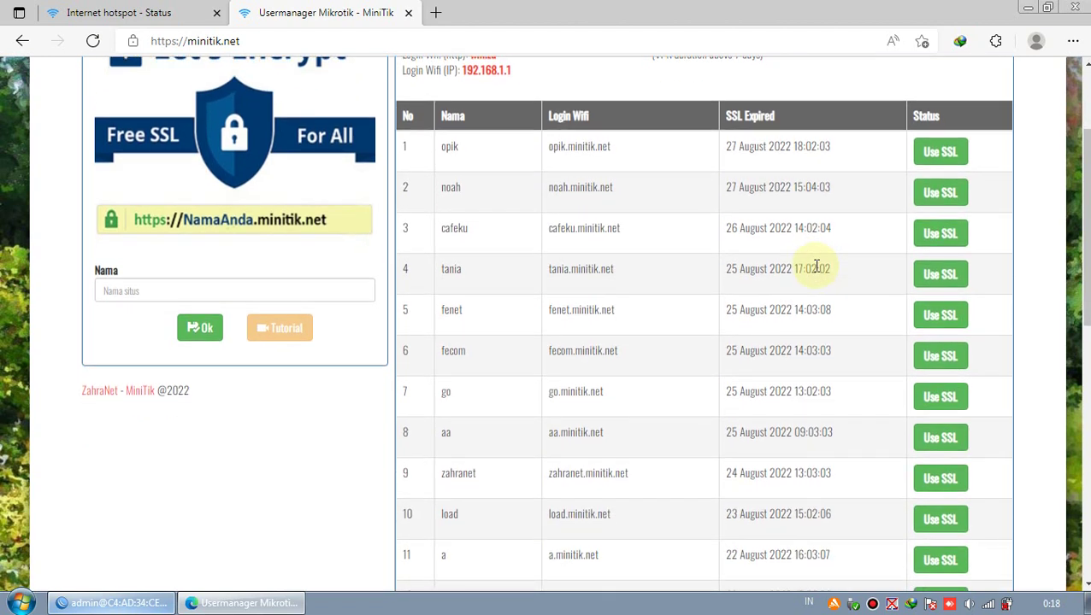
- Apply the cafeku.minitik.net SSL site to the hotspot and check the login addresses in the notes
scroll(818, 267, up, 1)
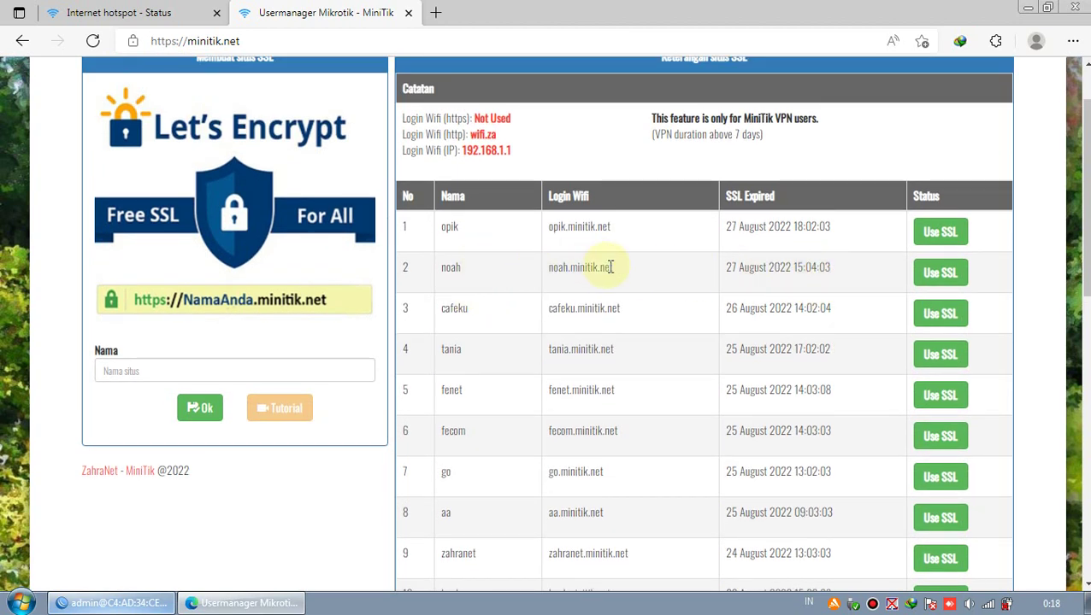
double_click(556, 310)
click(633, 314)
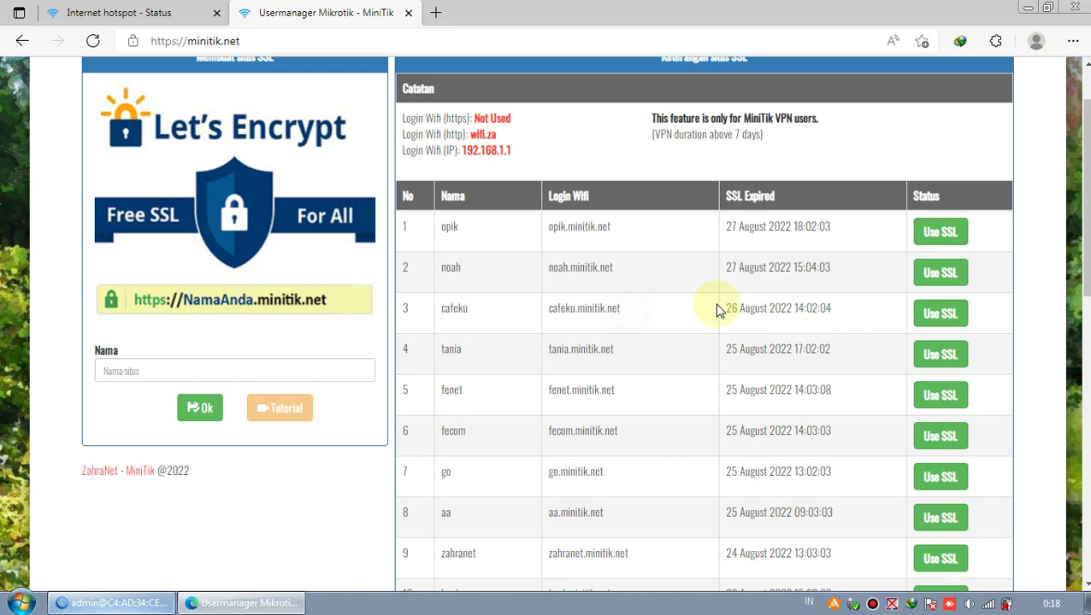
click(940, 314)
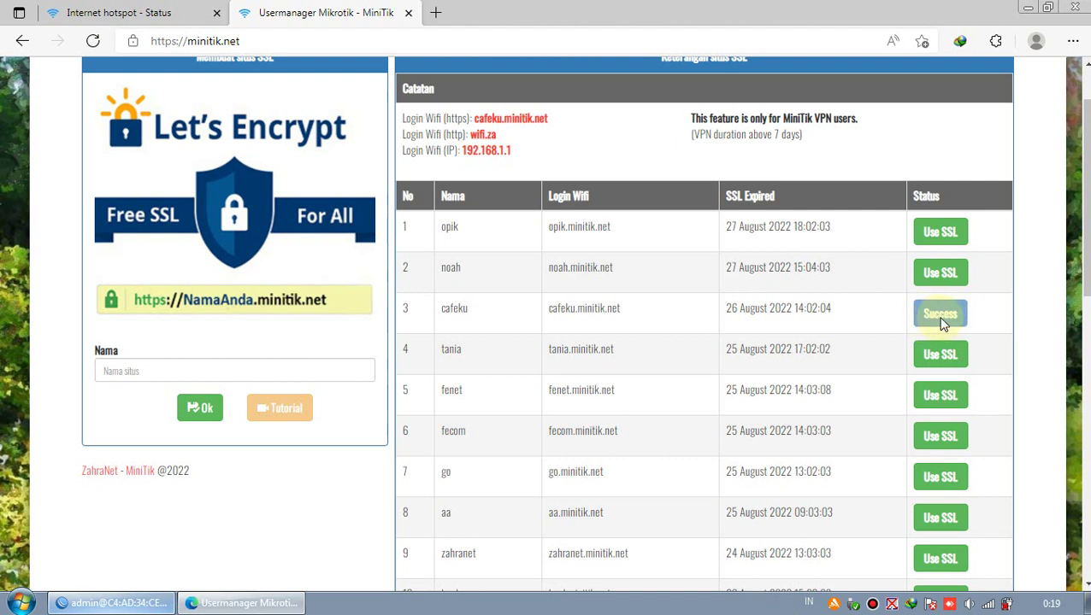
scroll(410, 192, up, 1)
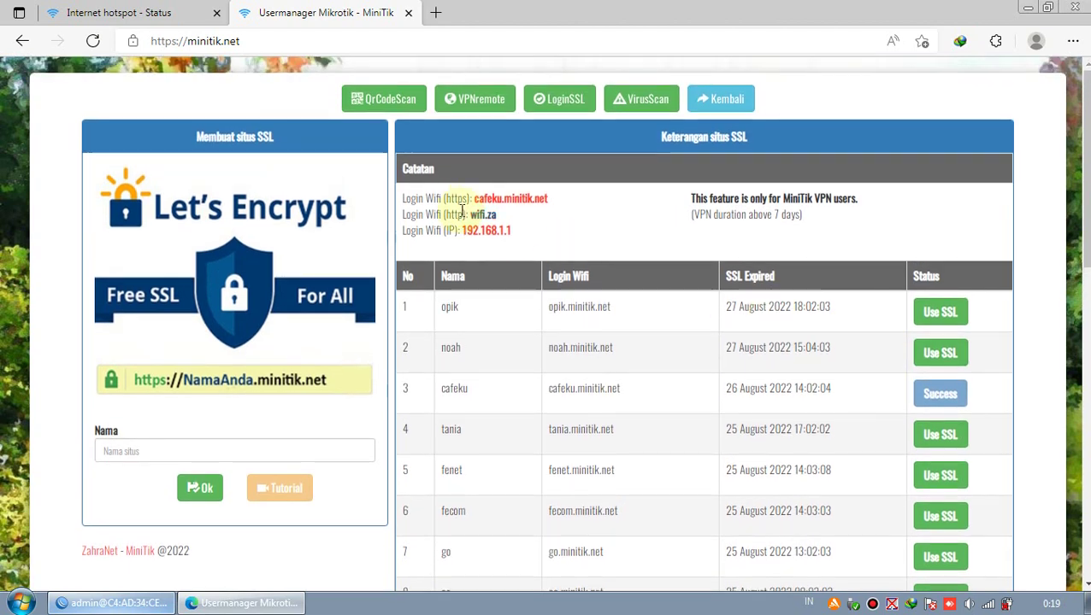
- Review the HTTPS login entry in the notes and open its cafeku.minitik.net page
drag(470, 199, 414, 199)
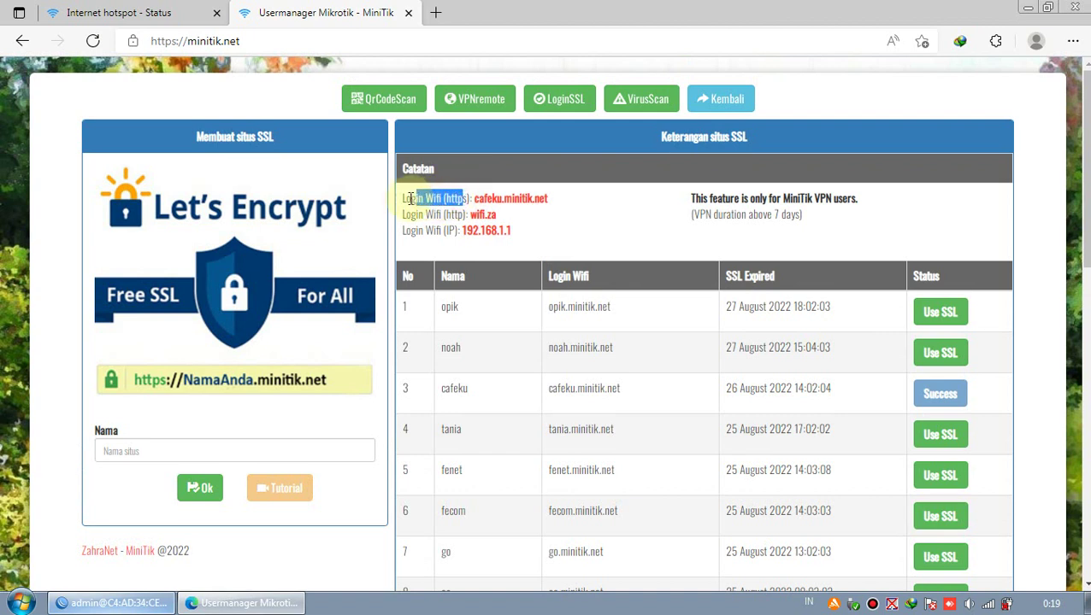
click(407, 199)
double_click(453, 199)
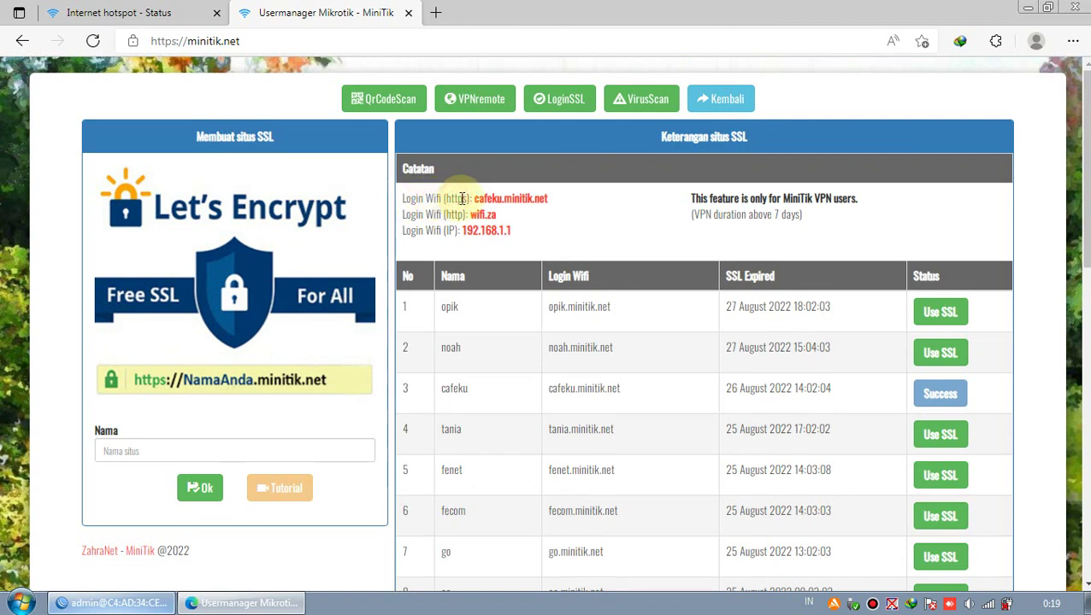
click(439, 199)
click(516, 203)
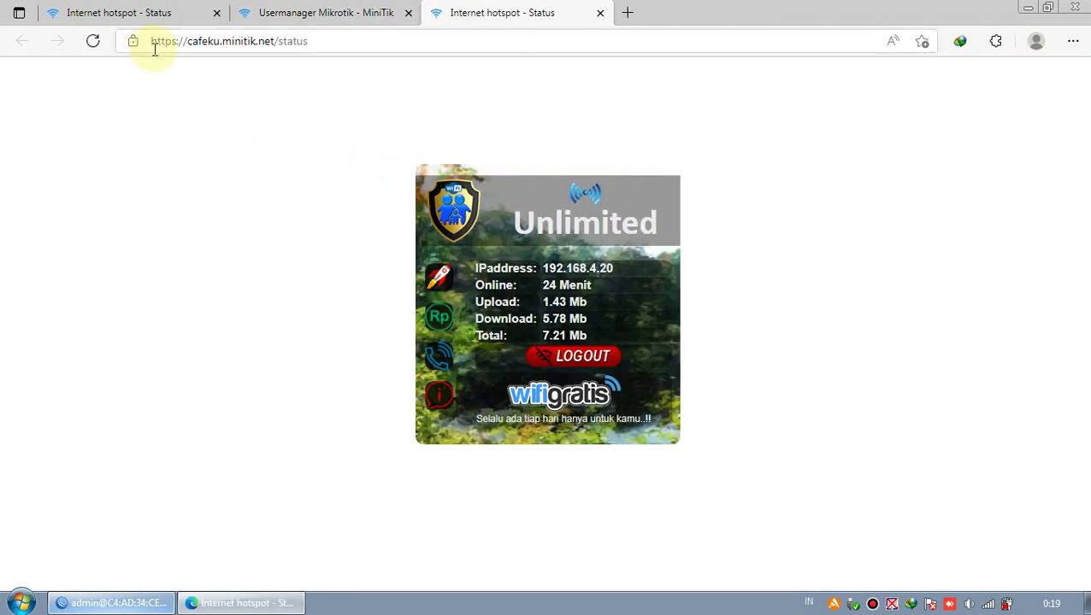
- Inspect the web address and the connection security details of the cafeku.minitik.net status page
click(160, 48)
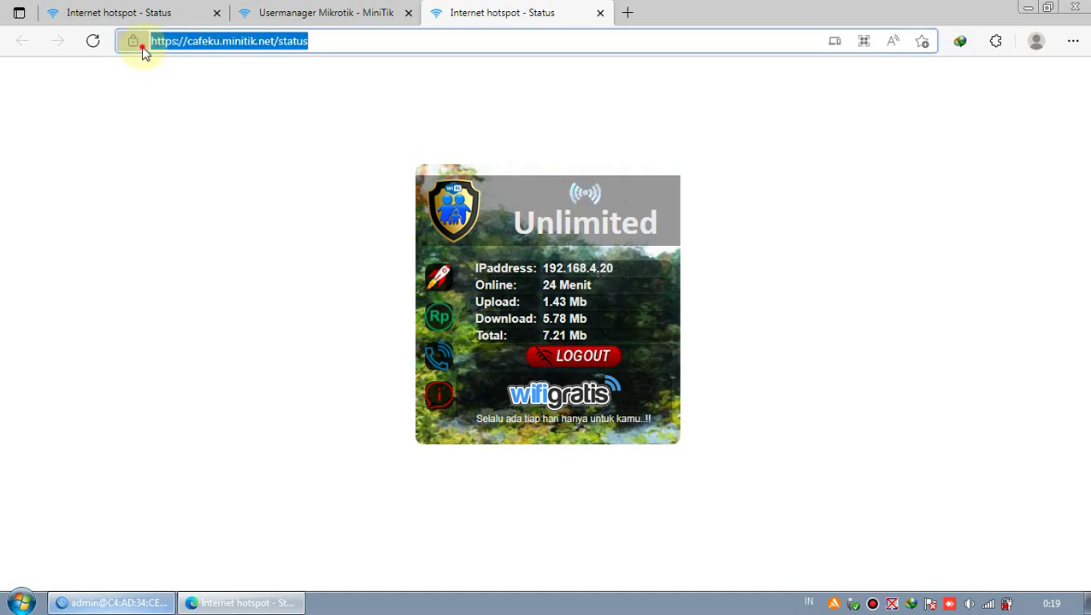
click(136, 44)
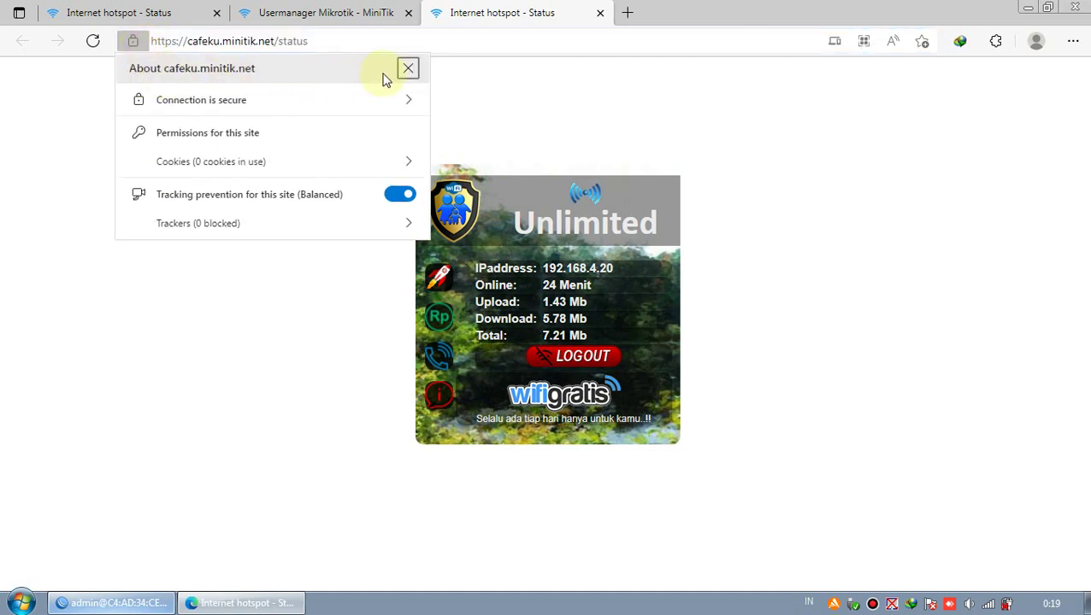
click(469, 77)
- Compare the HTTPS login address in the MiniTik notes with the opened hotspot status page
click(330, 14)
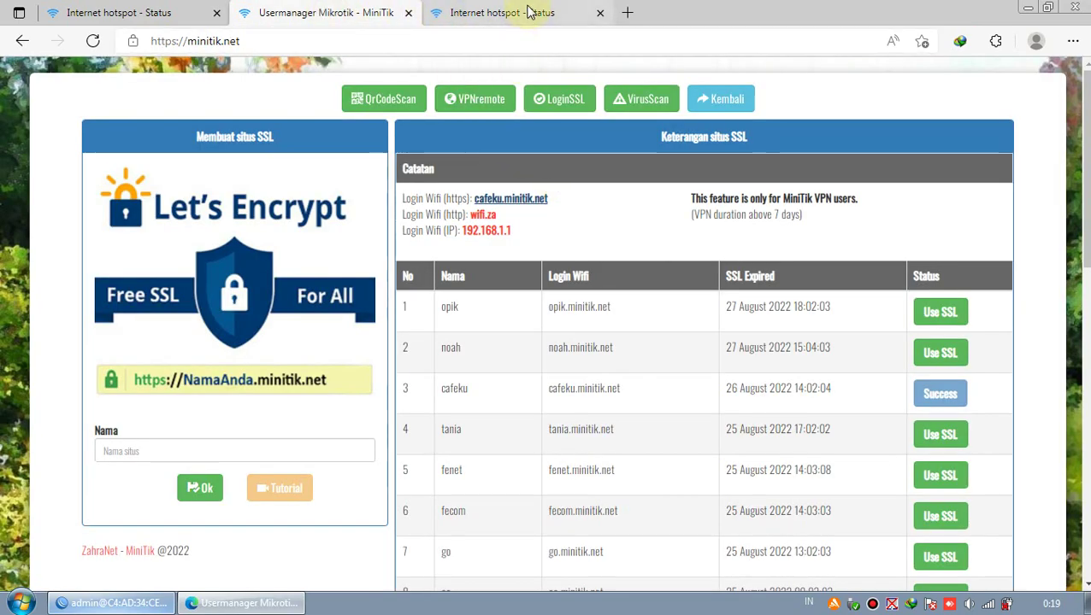
click(519, 14)
click(367, 12)
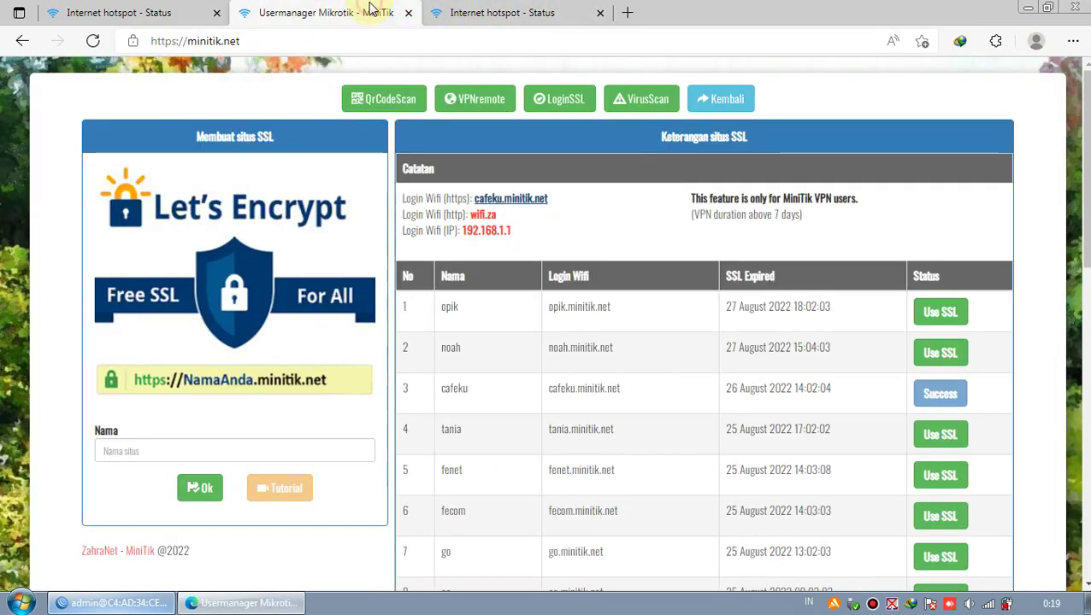
click(466, 11)
click(364, 11)
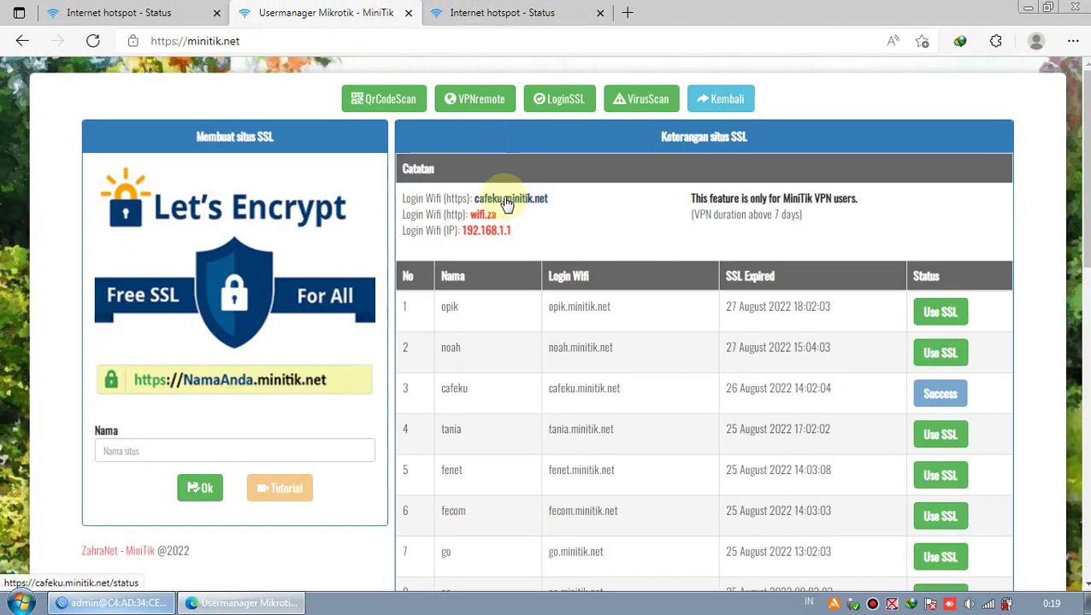
click(466, 12)
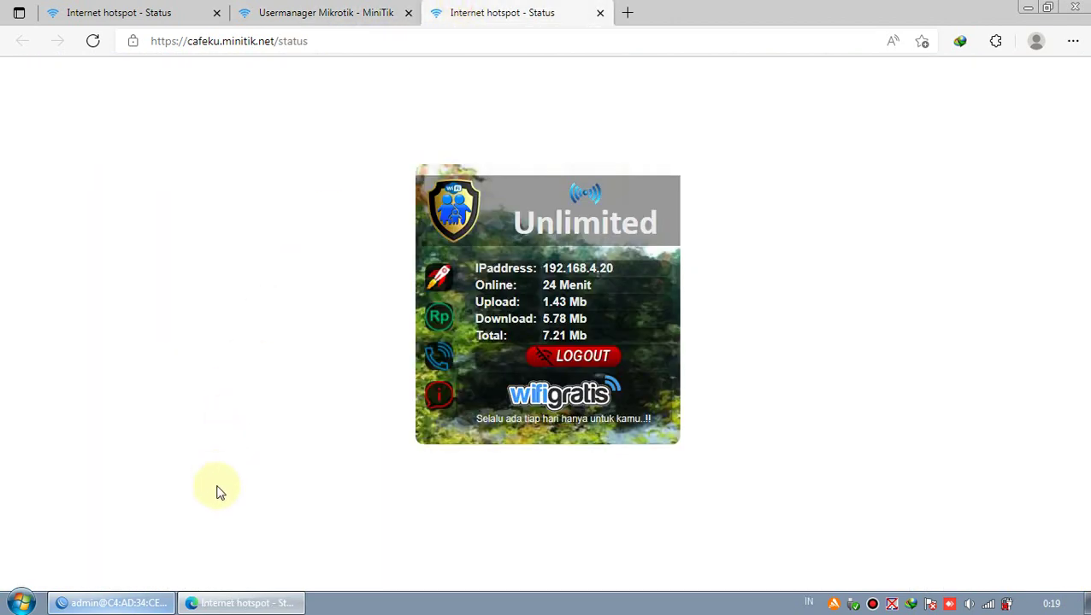
click(292, 13)
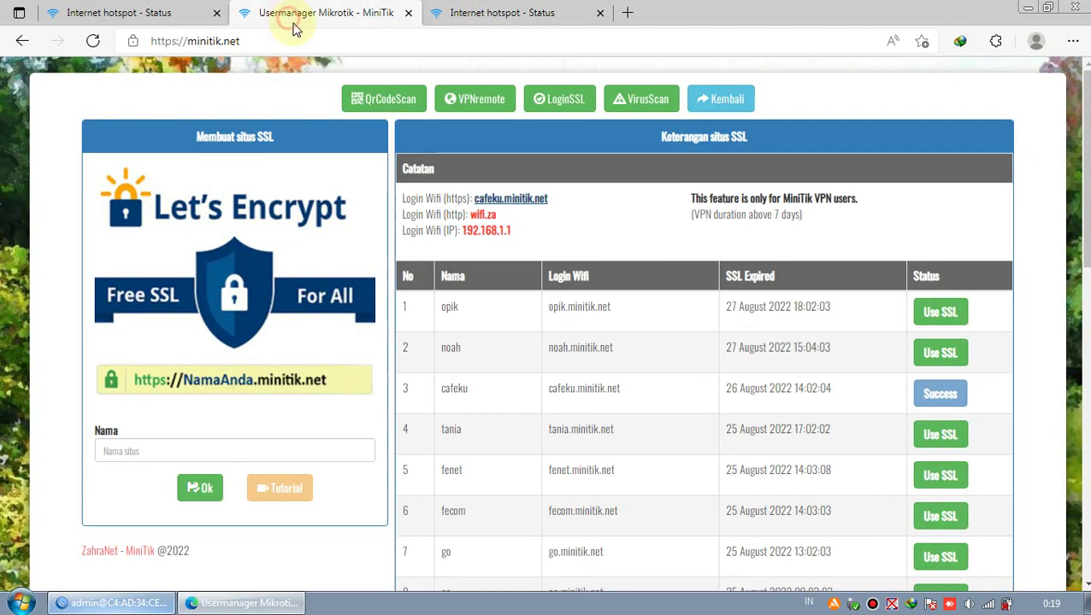
- Switch to WinBox and check the login options, SSL certificate and DNS name of the default hotspot server profile
click(140, 604)
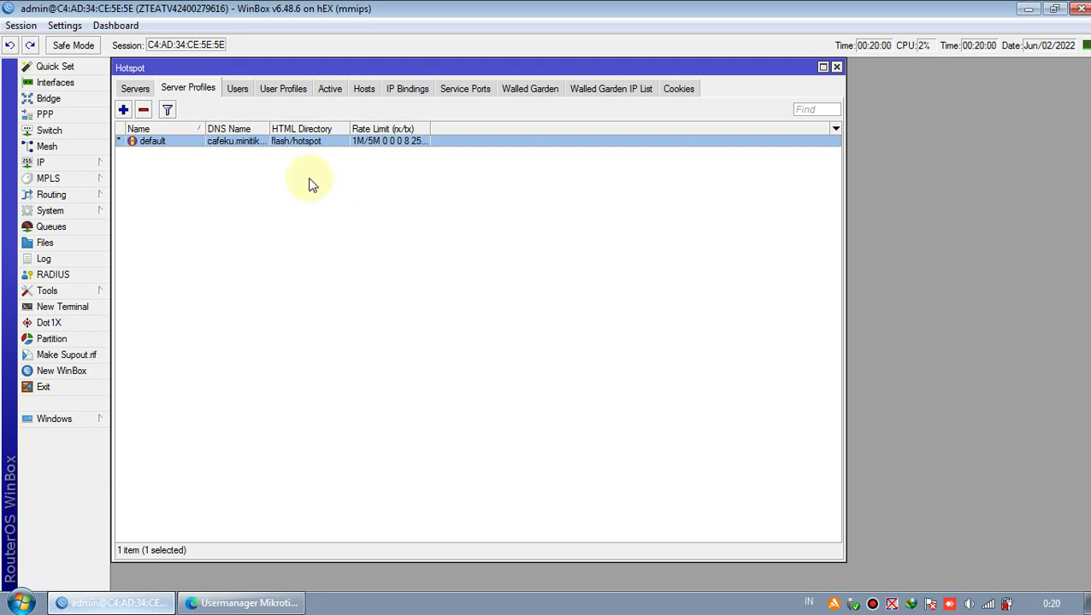
double_click(263, 142)
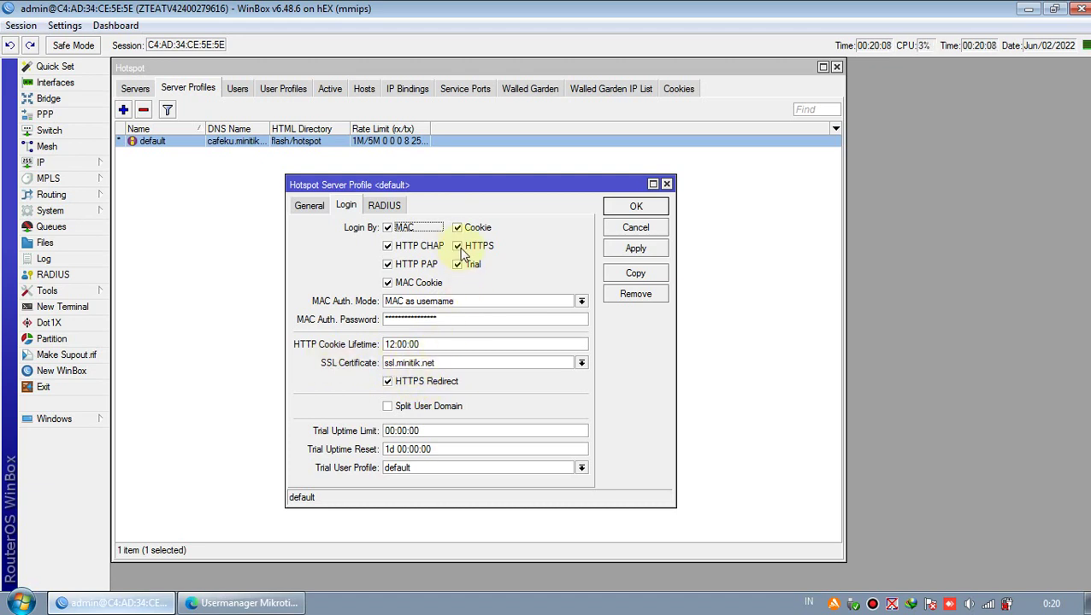
click(308, 206)
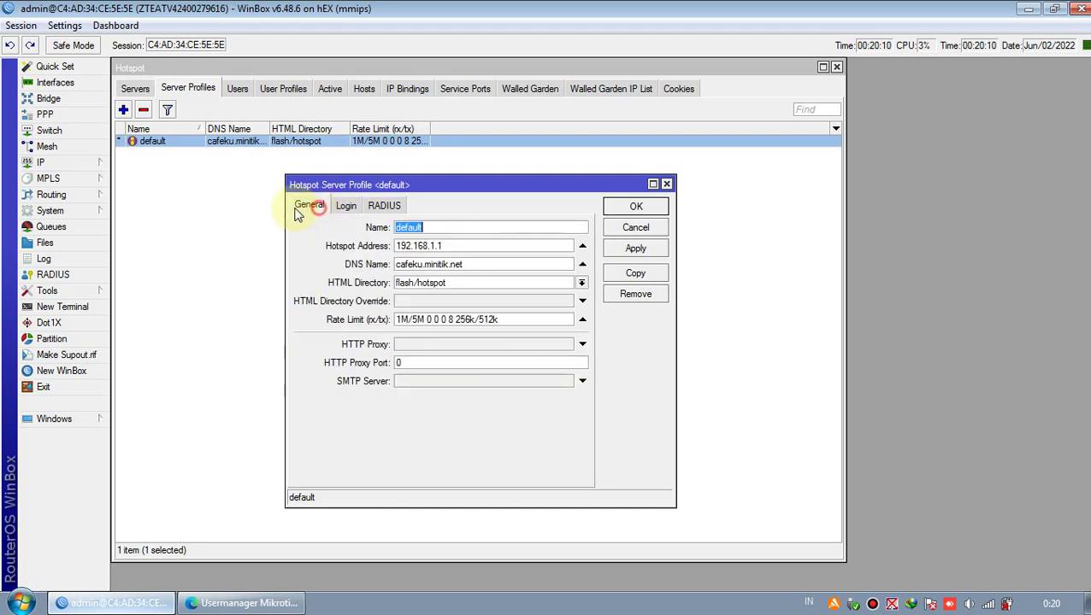
click(442, 265)
double_click(442, 265)
click(454, 265)
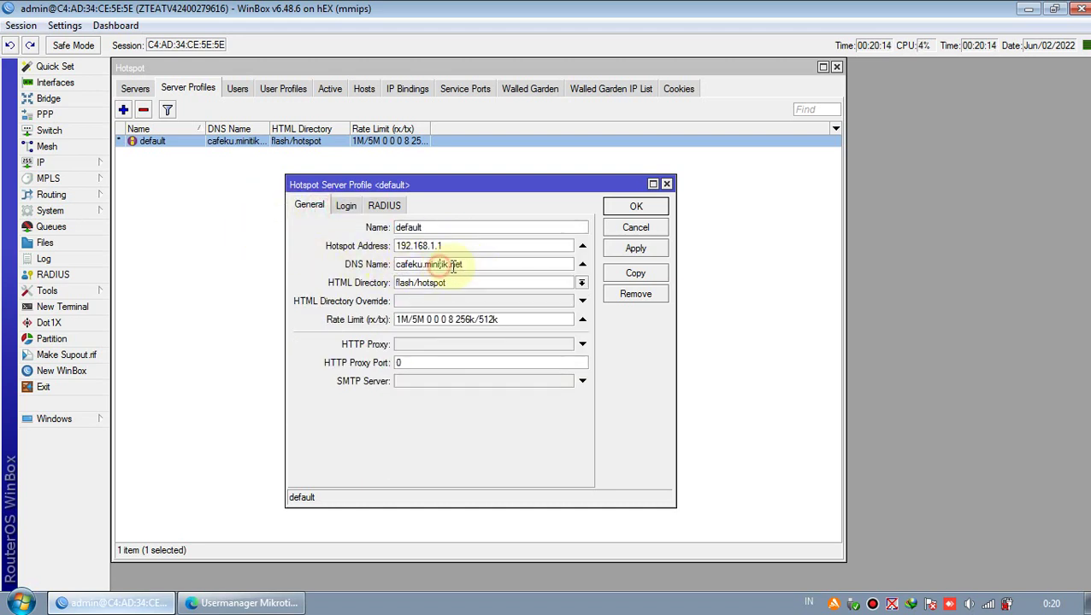
click(666, 183)
click(536, 261)
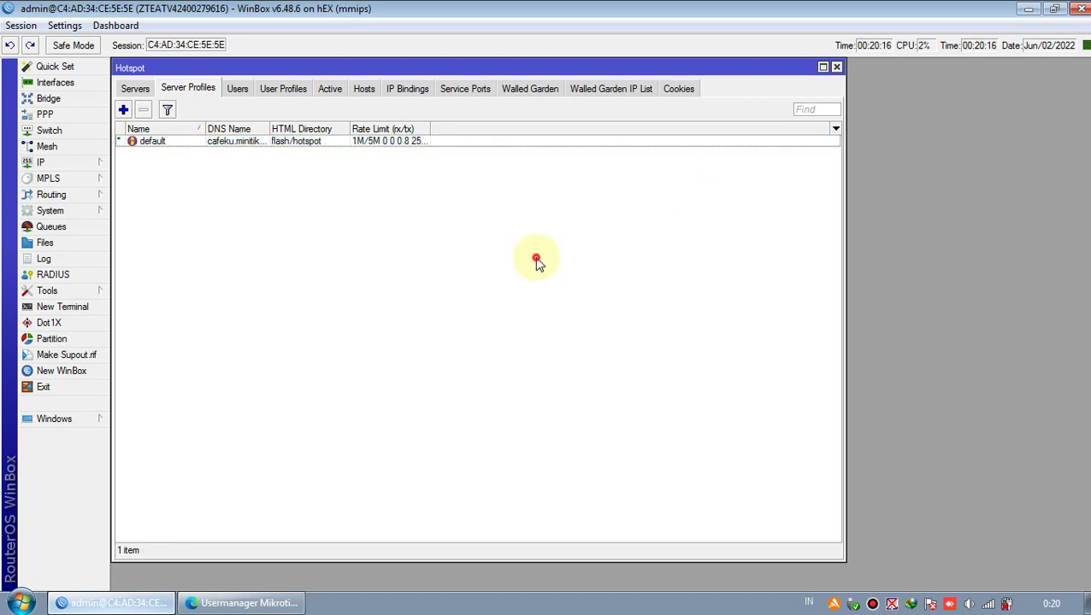
- Switch to the browser and load cafeku.minitik.net in place of the wifi.za status page
click(241, 604)
click(163, 10)
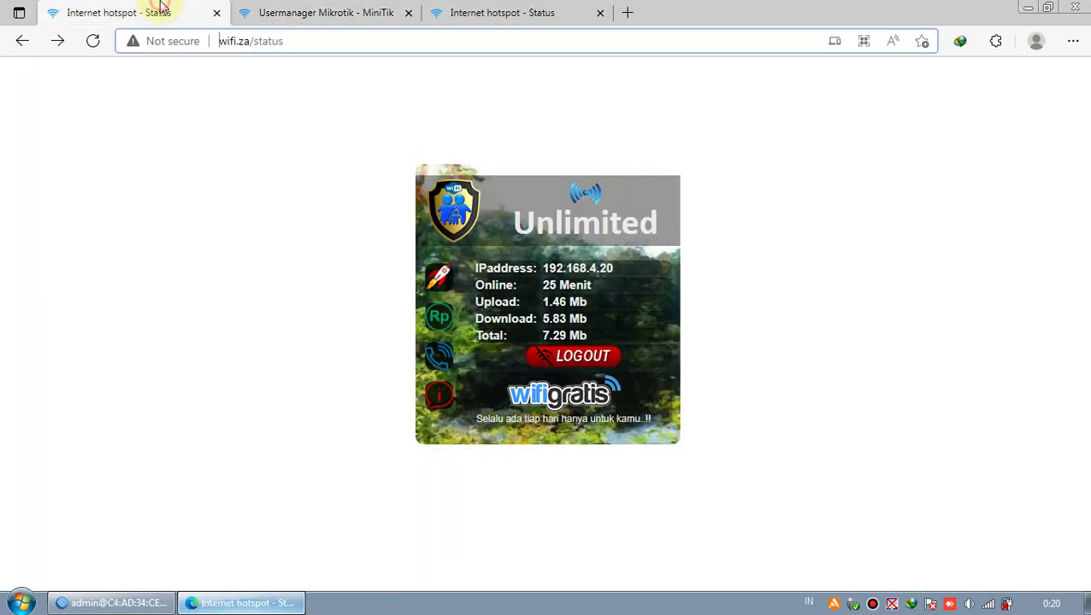
drag(309, 46, 254, 64)
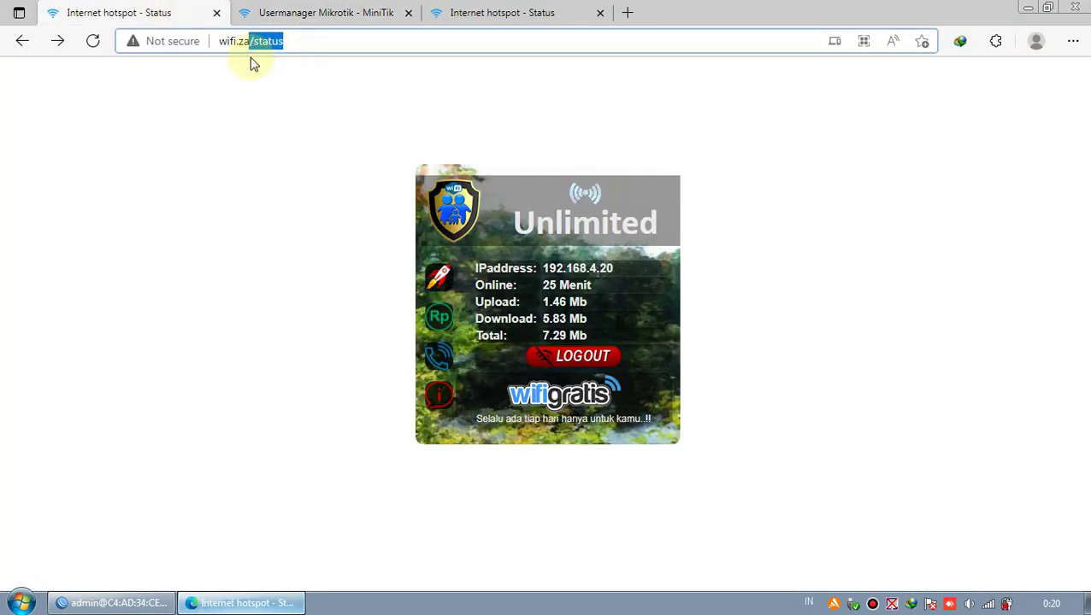
key(BackSpace)
key(BackSpace)
key(BackSpace)
key(BackSpace)
key(BackSpace)
key(BackSpace)
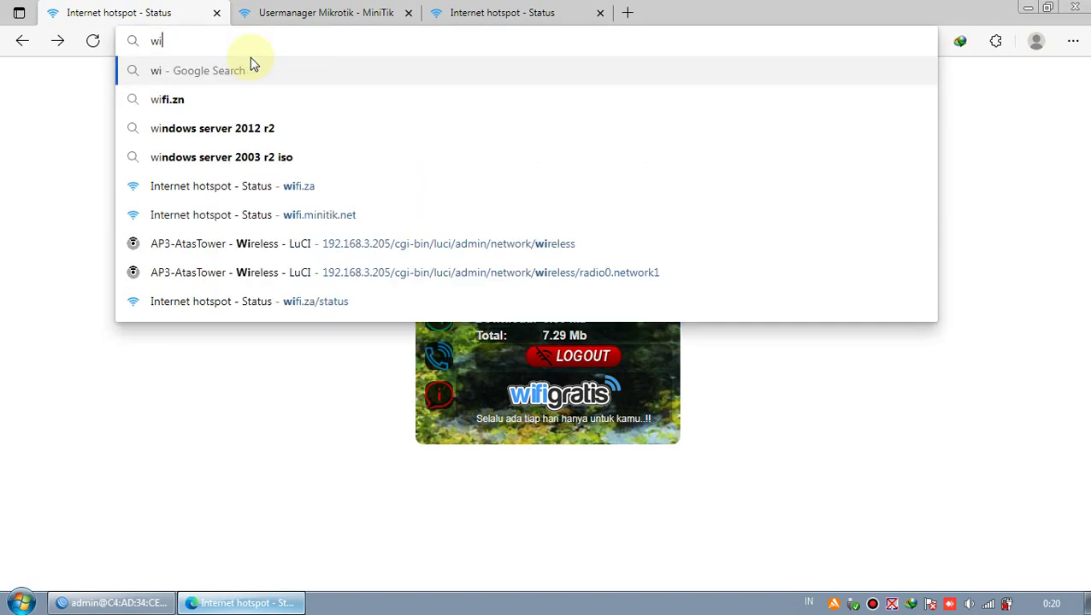
key(BackSpace)
key(BackSpace)
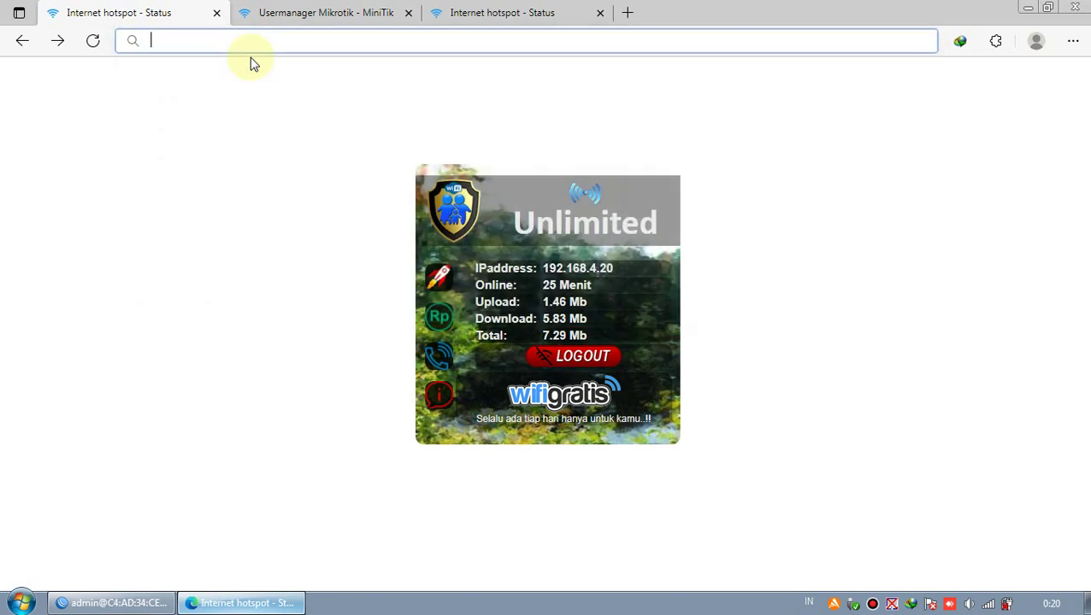
text(ca)
key(Return)
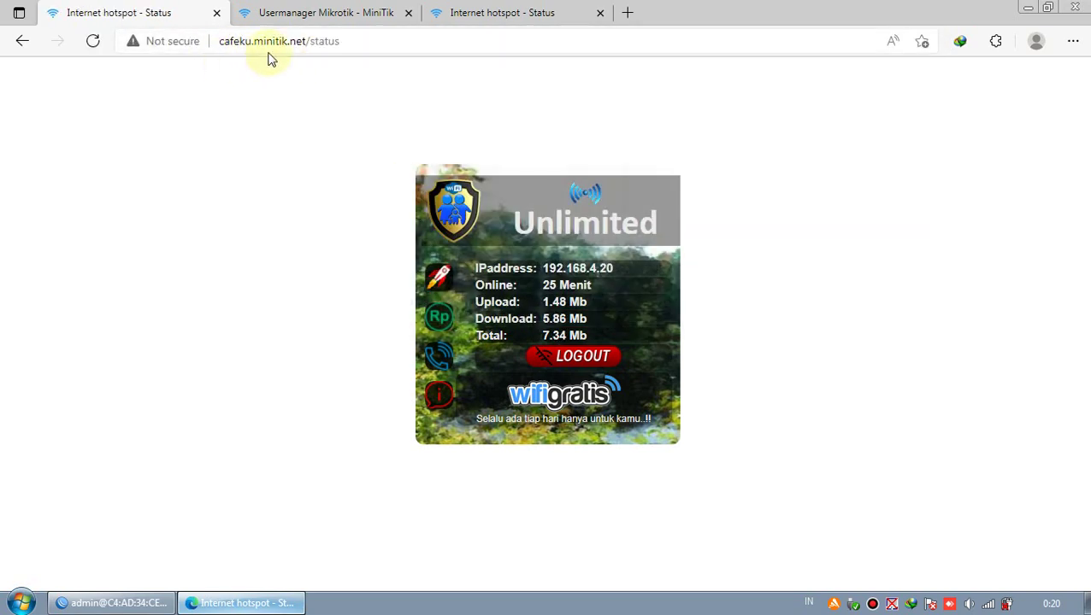
click(253, 44)
key(Home)
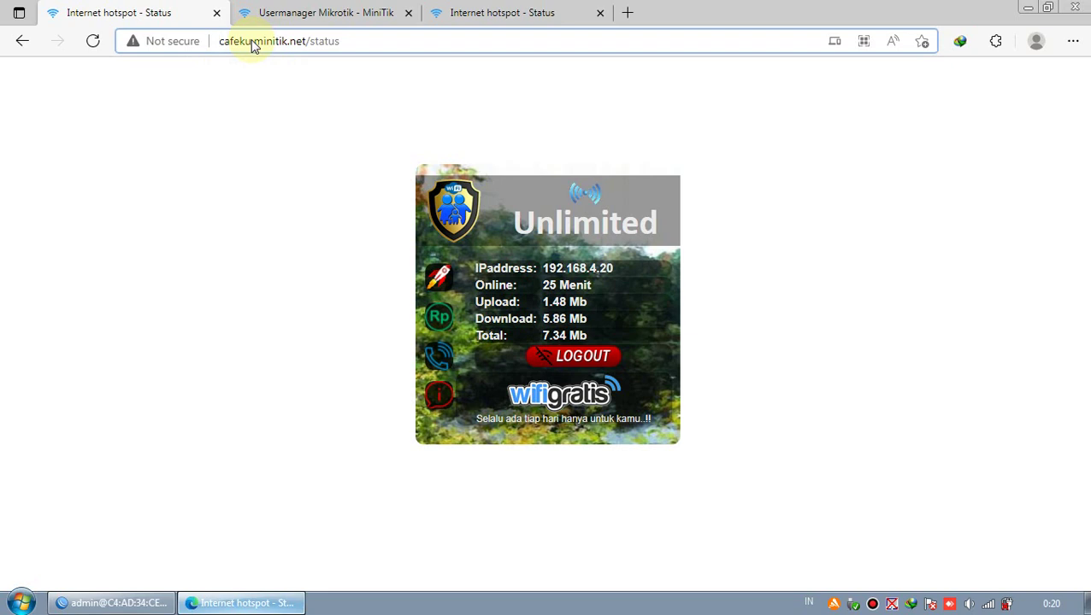
text(https)
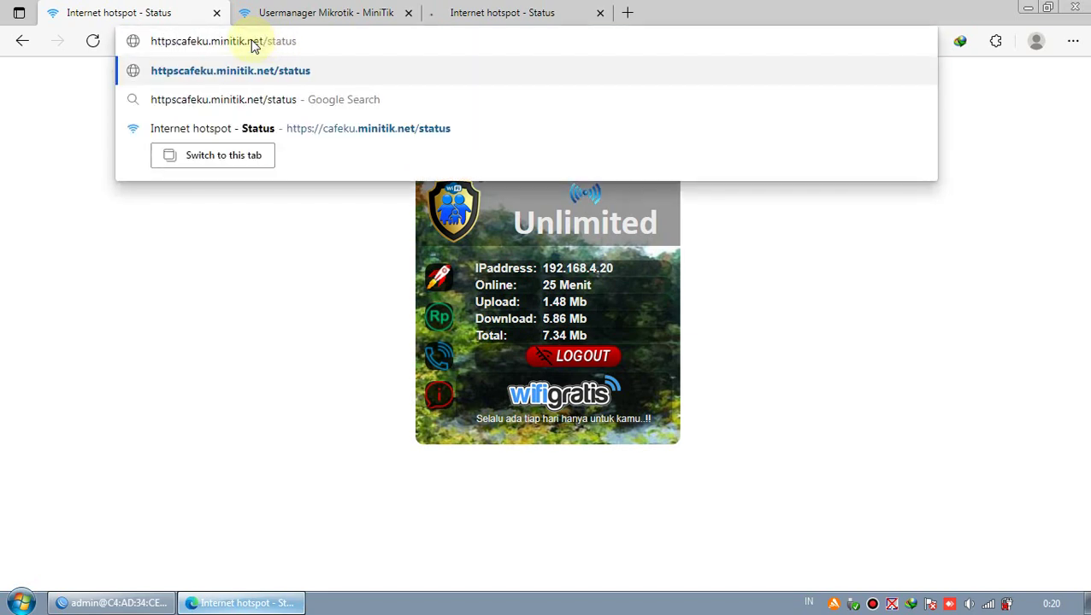
text(://)
key(Return)
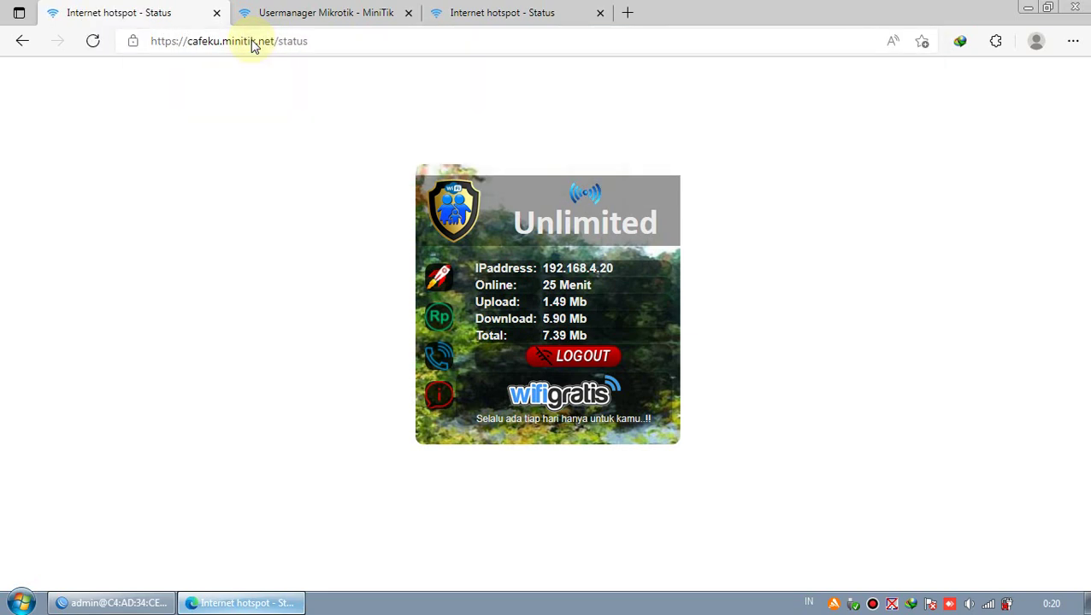
click(134, 44)
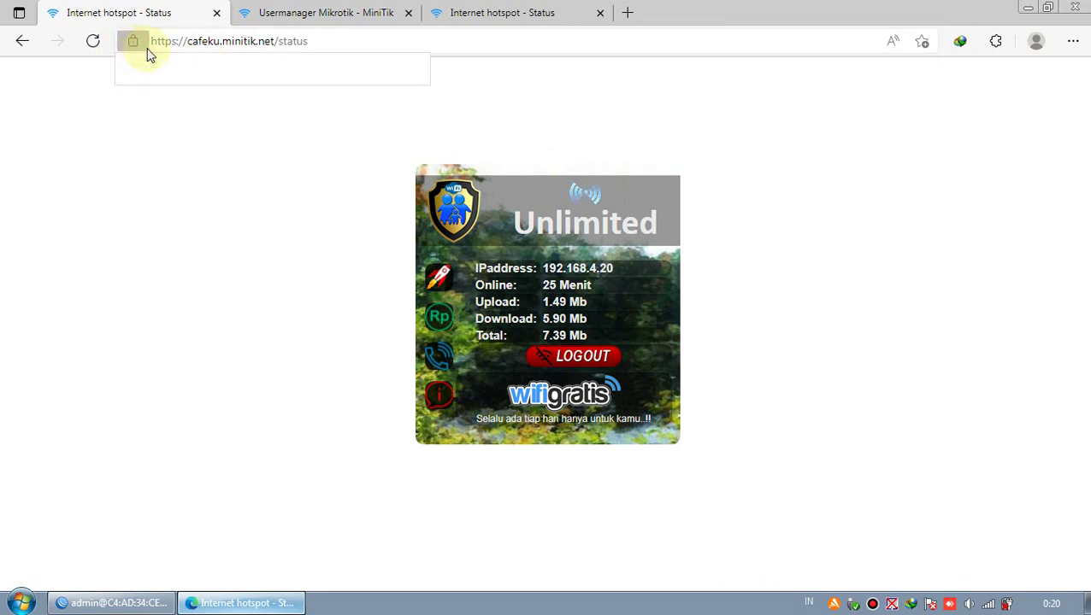
click(145, 51)
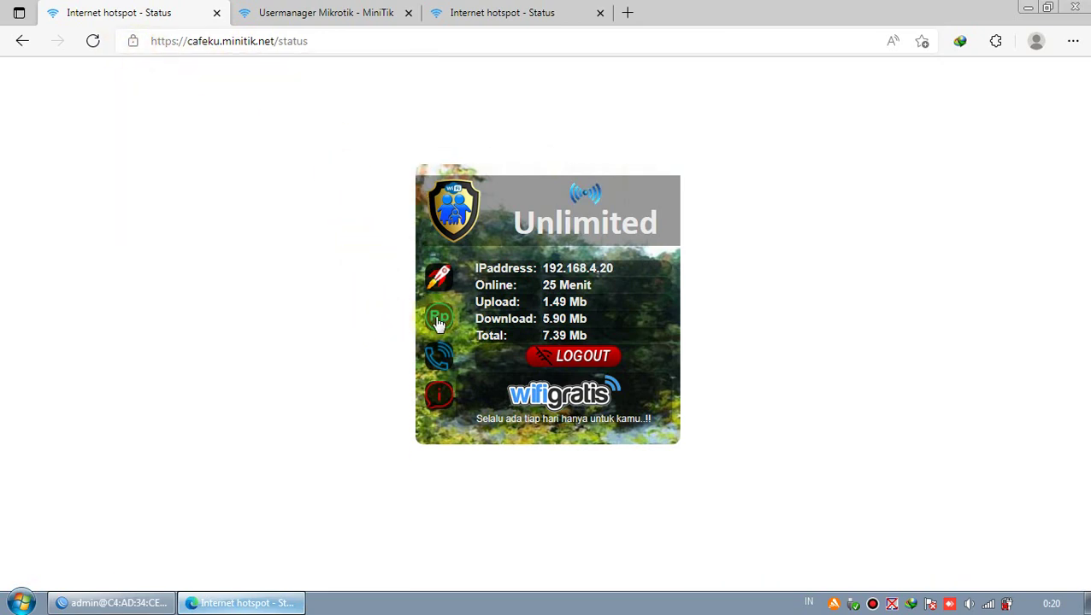
- View the hotspot's price, contact and about pages over HTTPS, returning to the status page after each
click(439, 317)
click(567, 408)
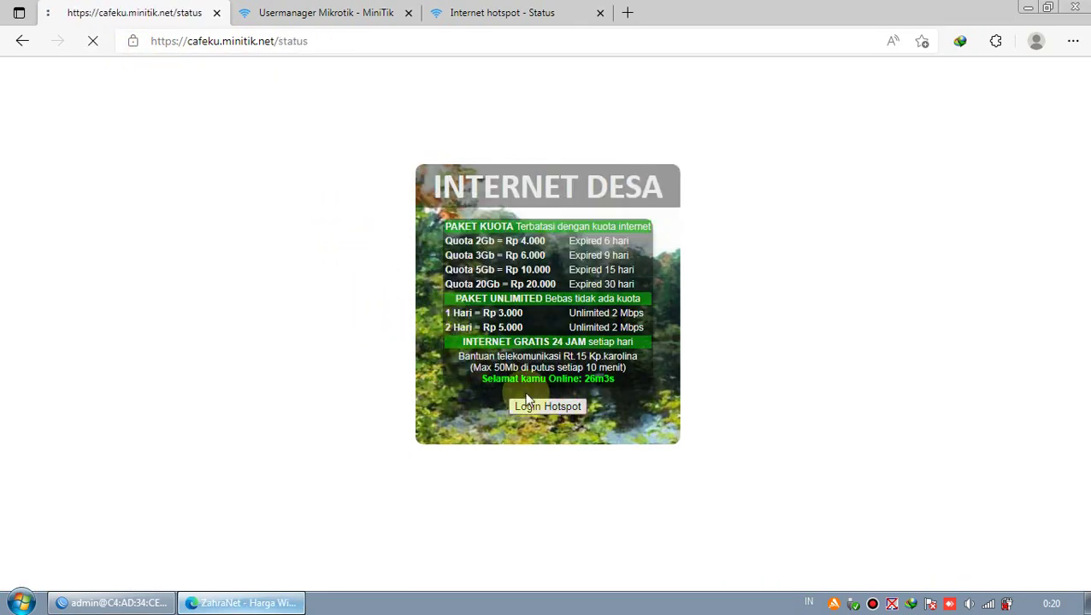
click(444, 361)
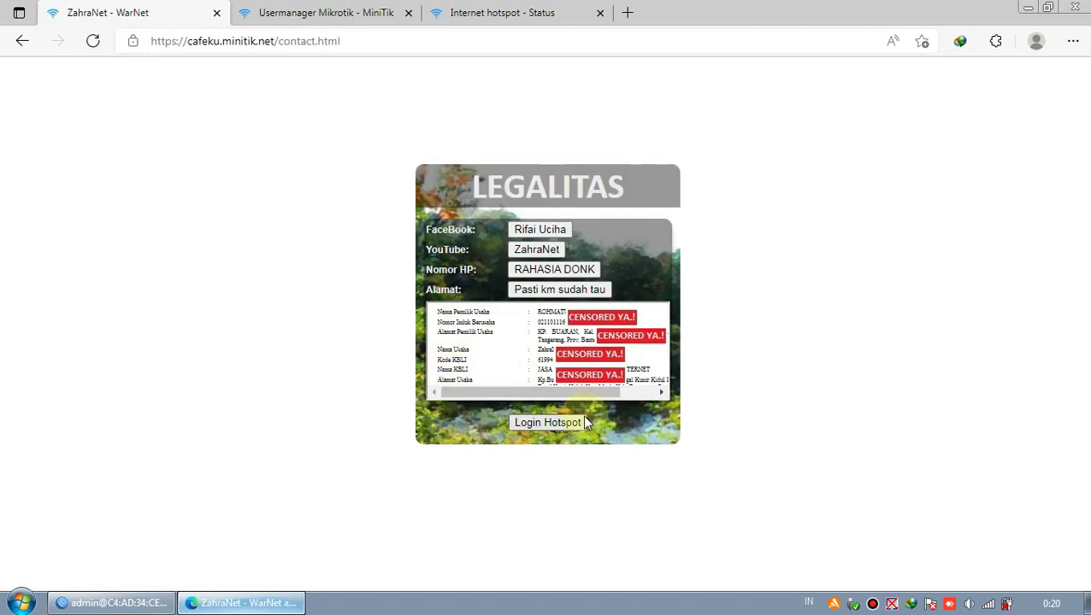
click(522, 412)
click(456, 401)
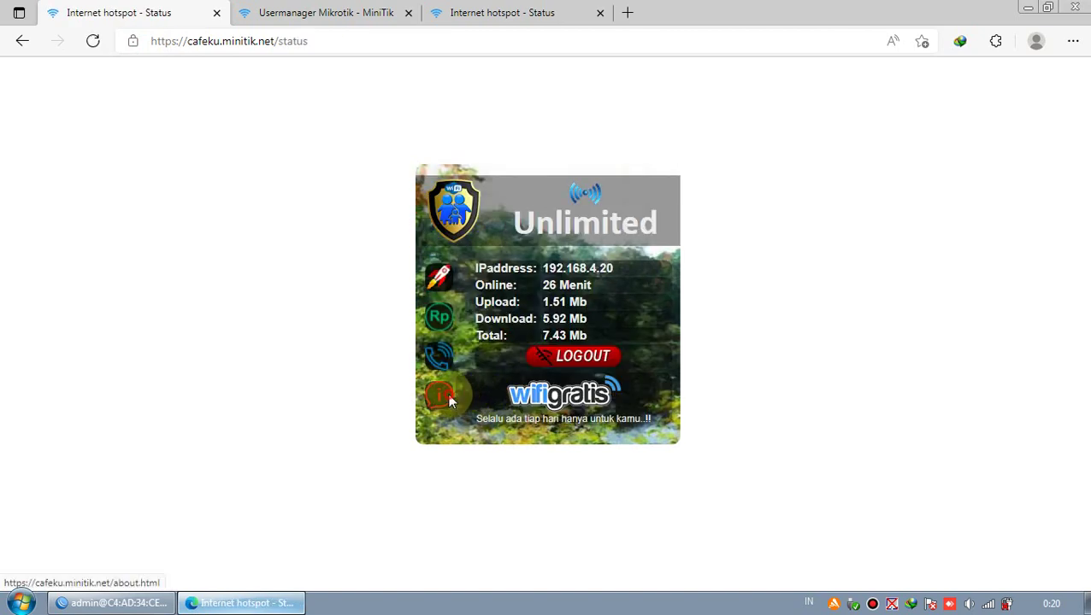
click(545, 416)
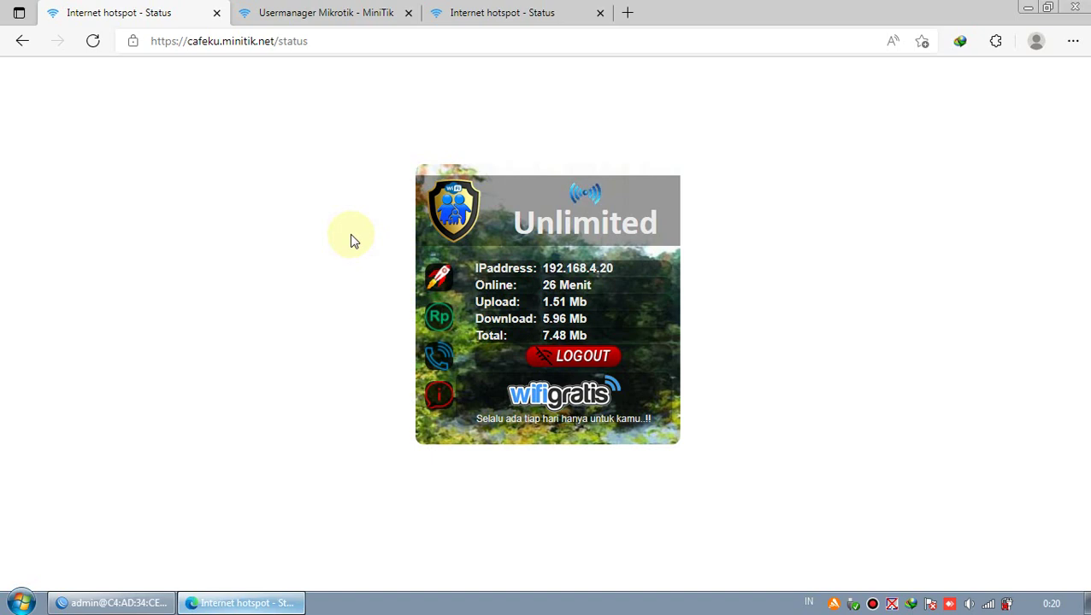
click(171, 44)
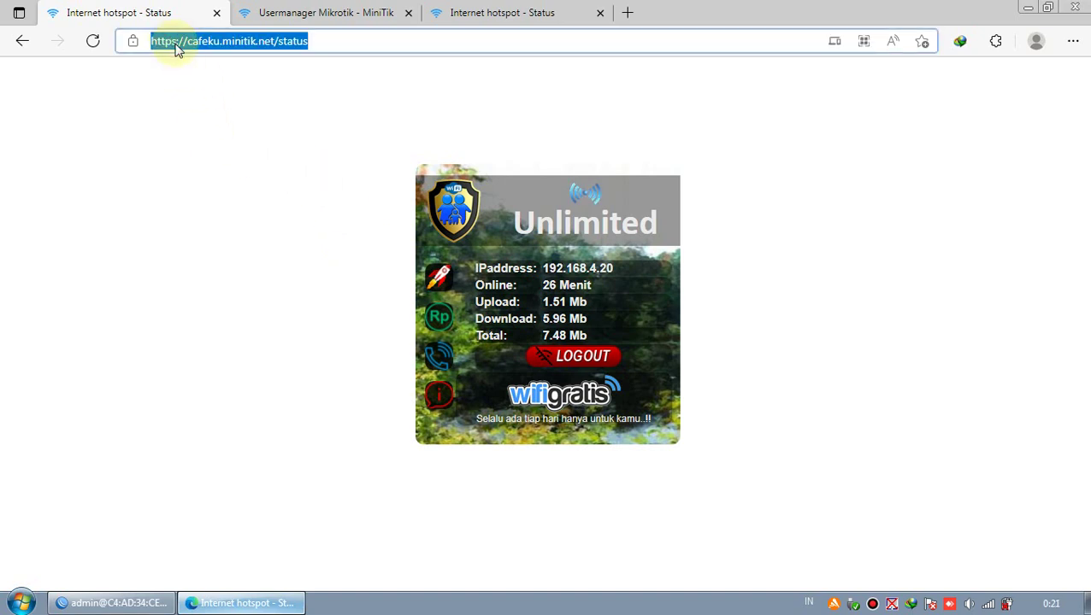
key(Home)
key(Right)
key(Right)
key(Right)
key(Right)
key(Right)
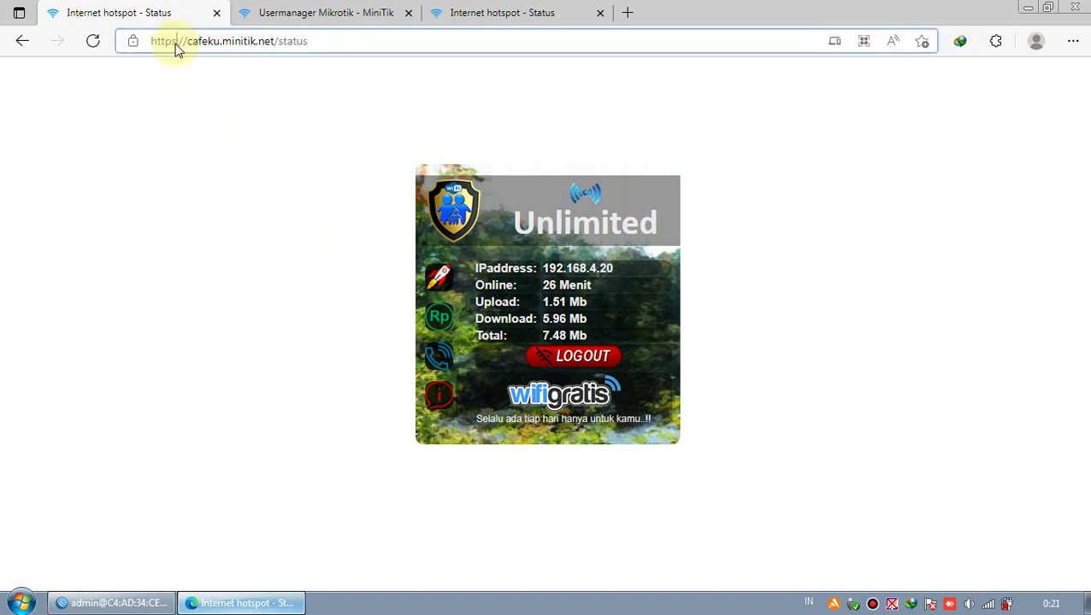
key(BackSpace)
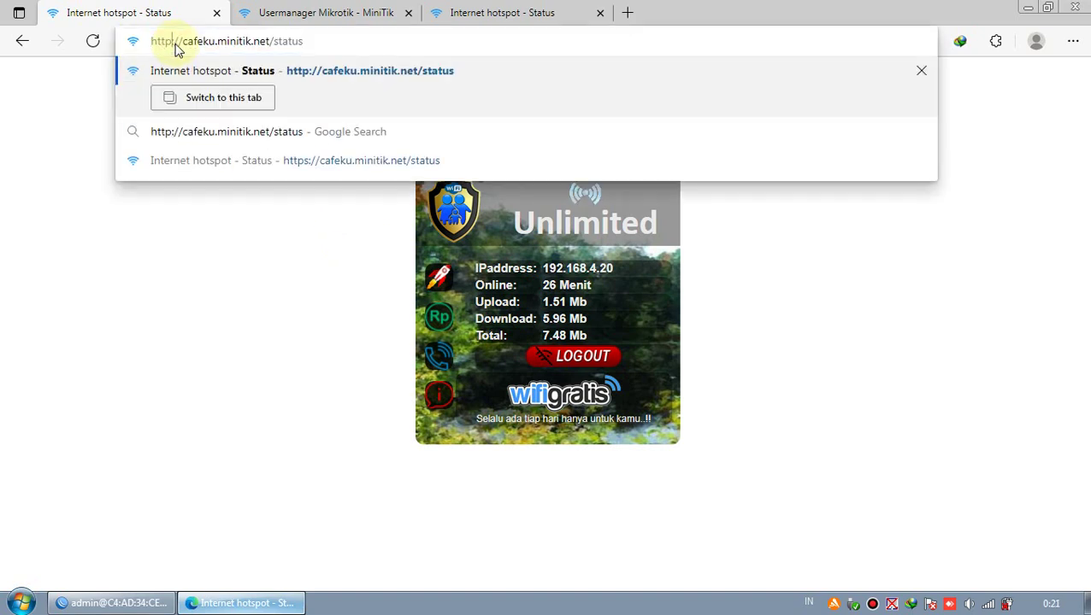
click(348, 32)
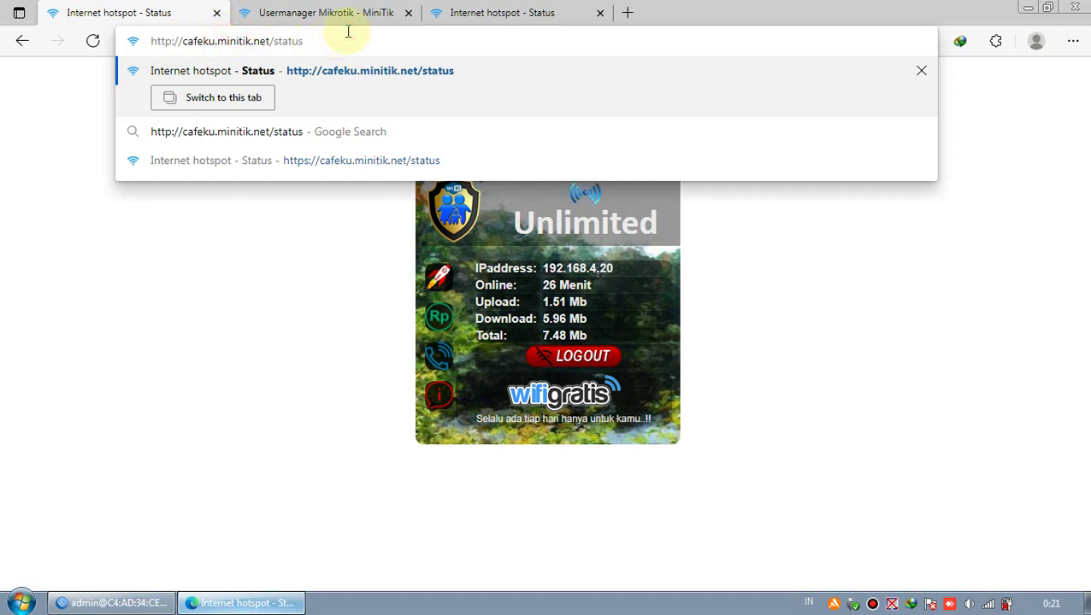
key(Return)
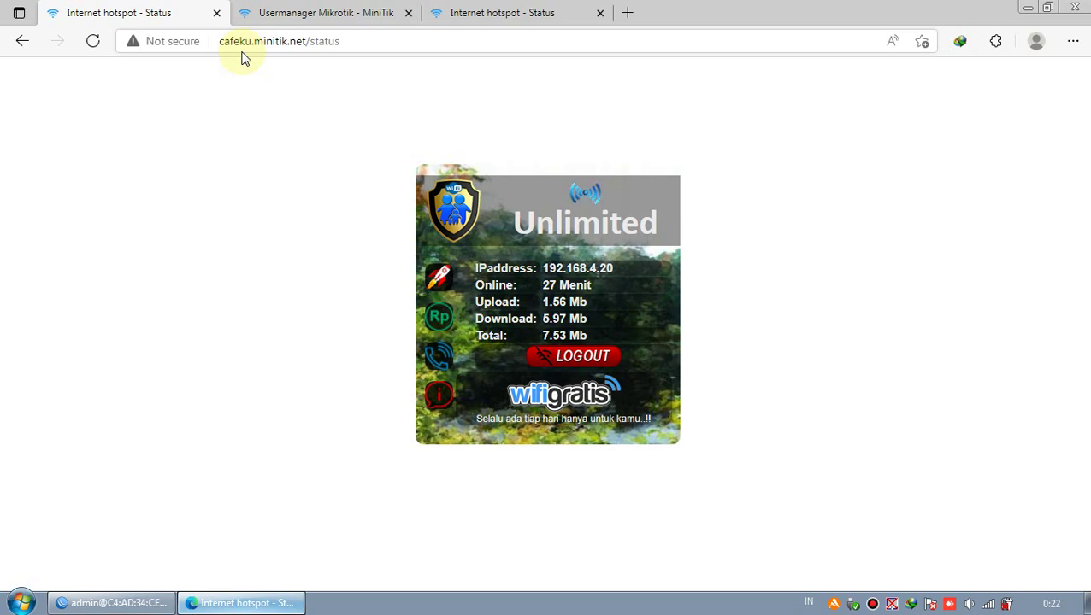
click(243, 53)
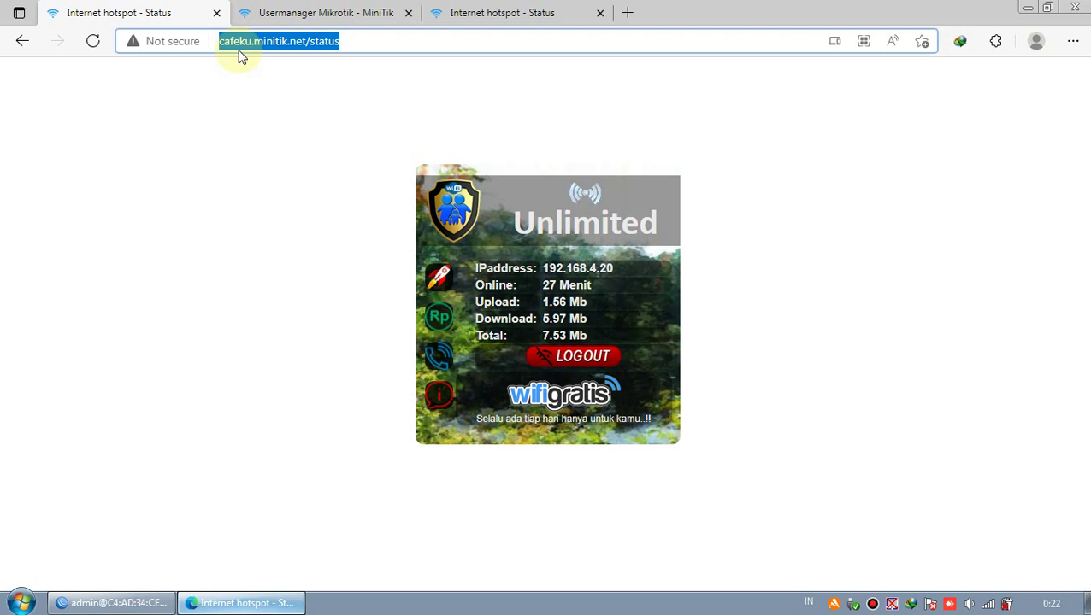
- View the hotspot's price page from the HTTP status page and return to the status page
key(Home)
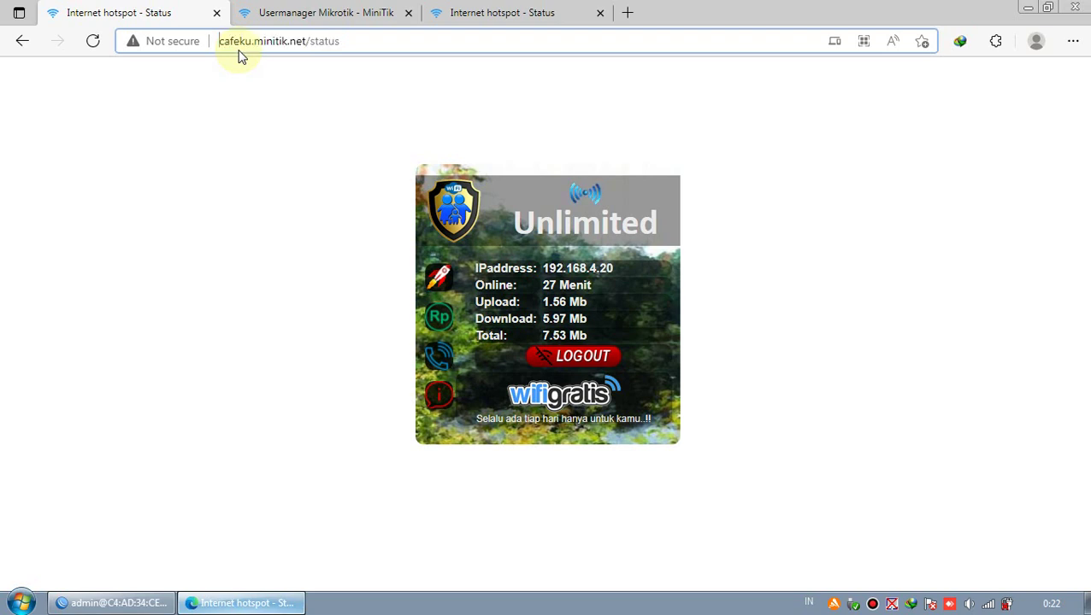
click(437, 327)
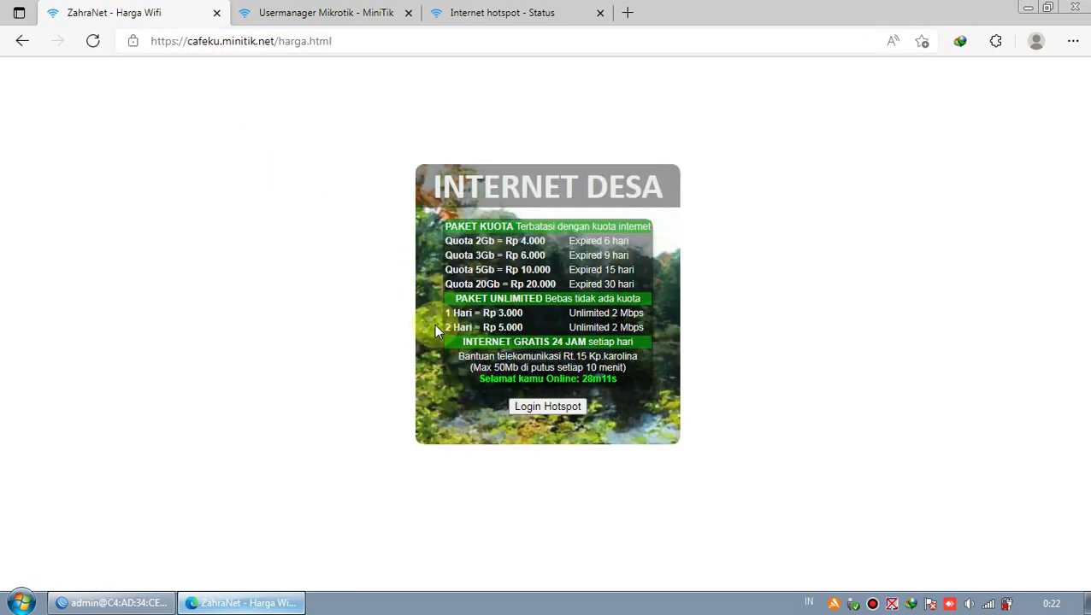
click(547, 407)
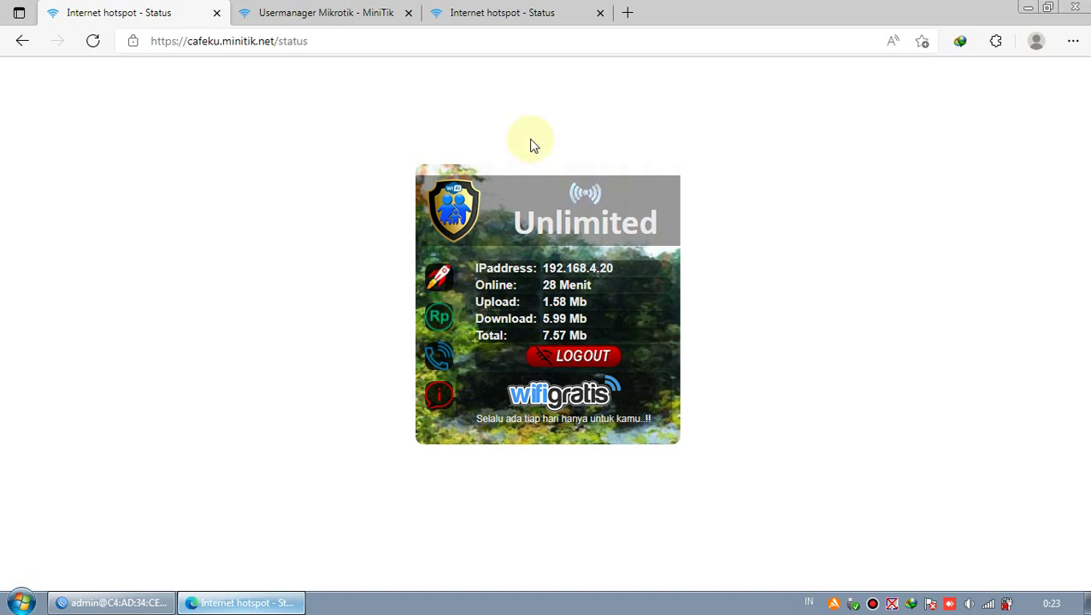
- Close the first hotspot status page and return to MiniTik's SSL site list
click(494, 10)
click(353, 10)
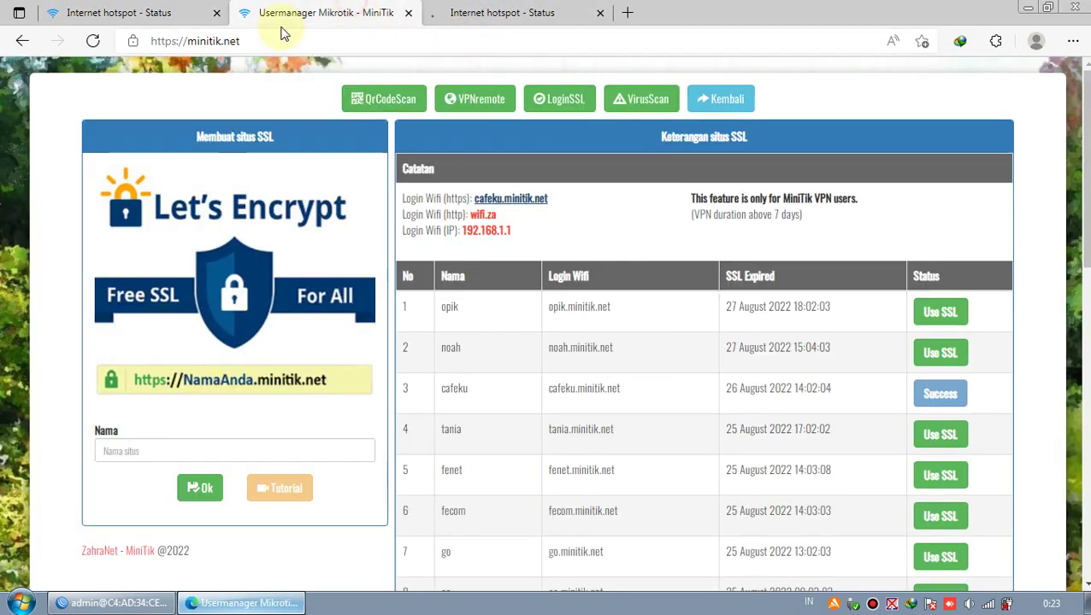
click(210, 14)
click(216, 13)
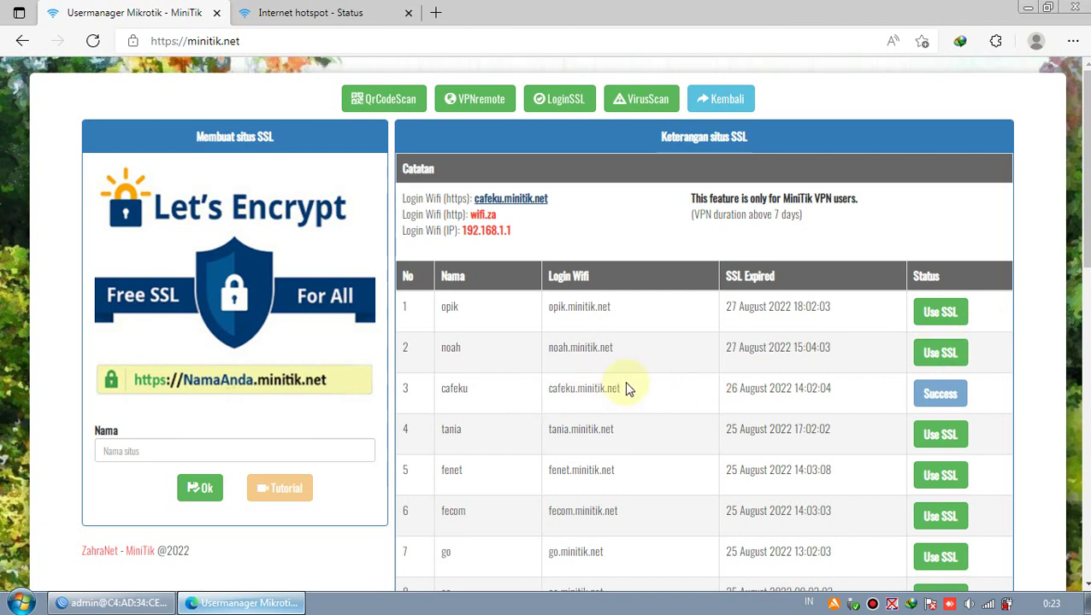
- Apply the SSL certificate of opik.minitik.net to the hotspot from the SSL site list
scroll(628, 388, down, 1)
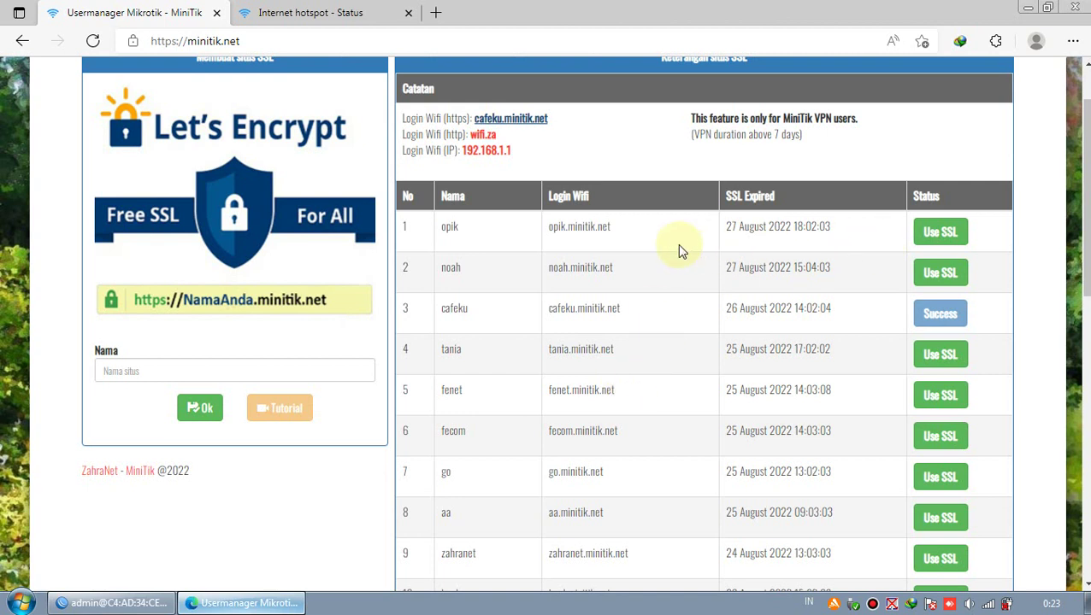
double_click(552, 229)
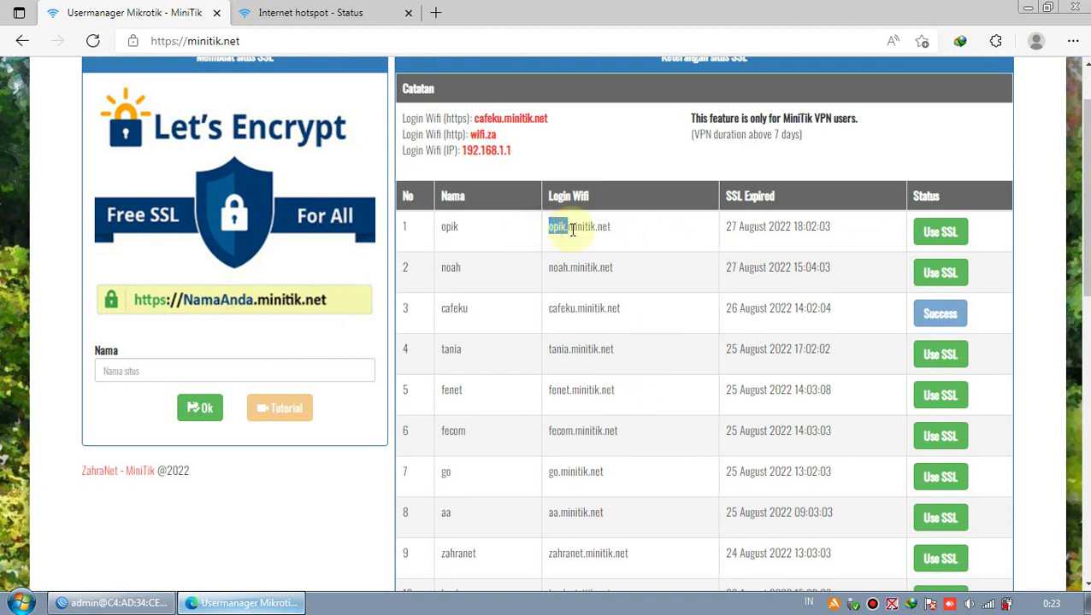
click(564, 229)
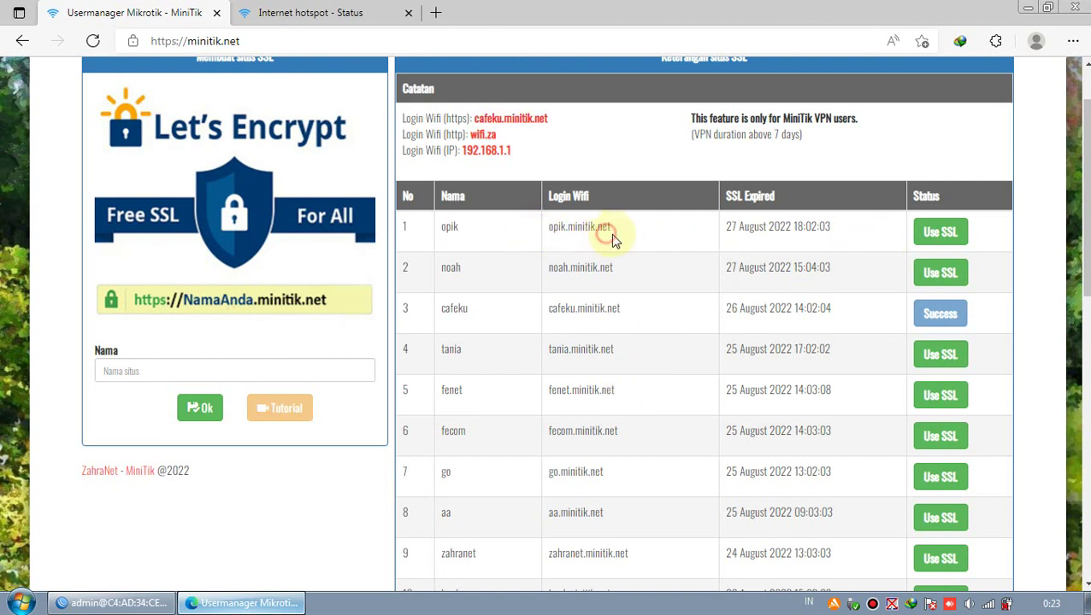
click(940, 232)
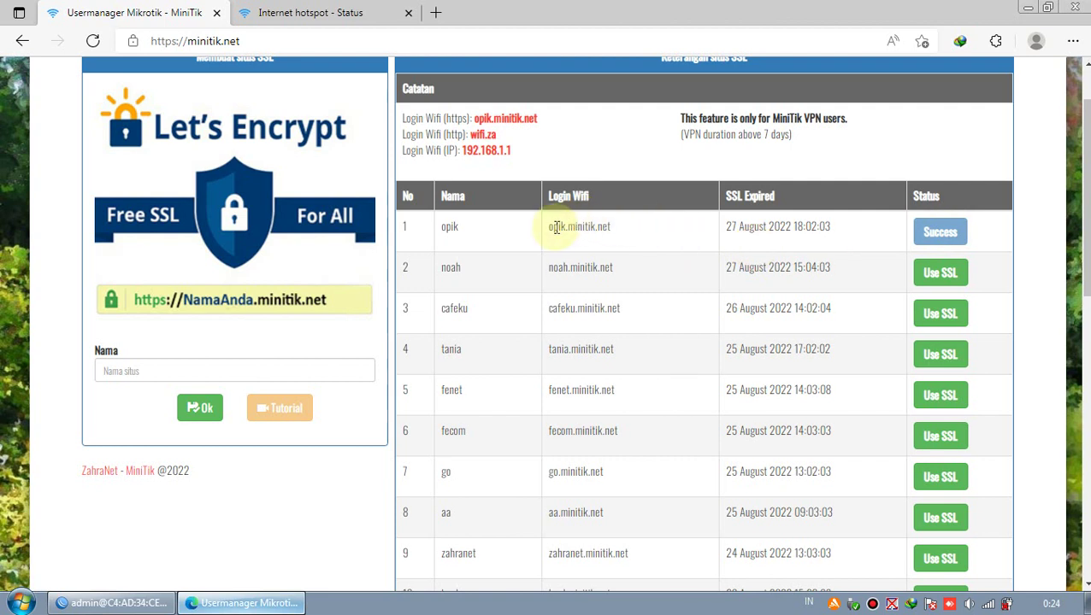
click(312, 17)
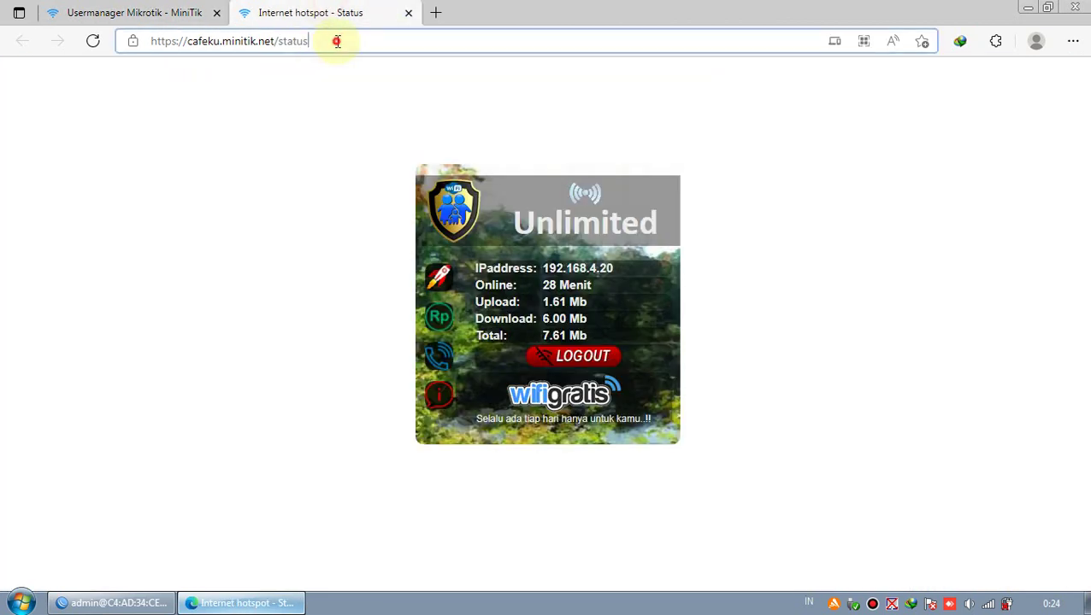
double_click(342, 45)
key(Return)
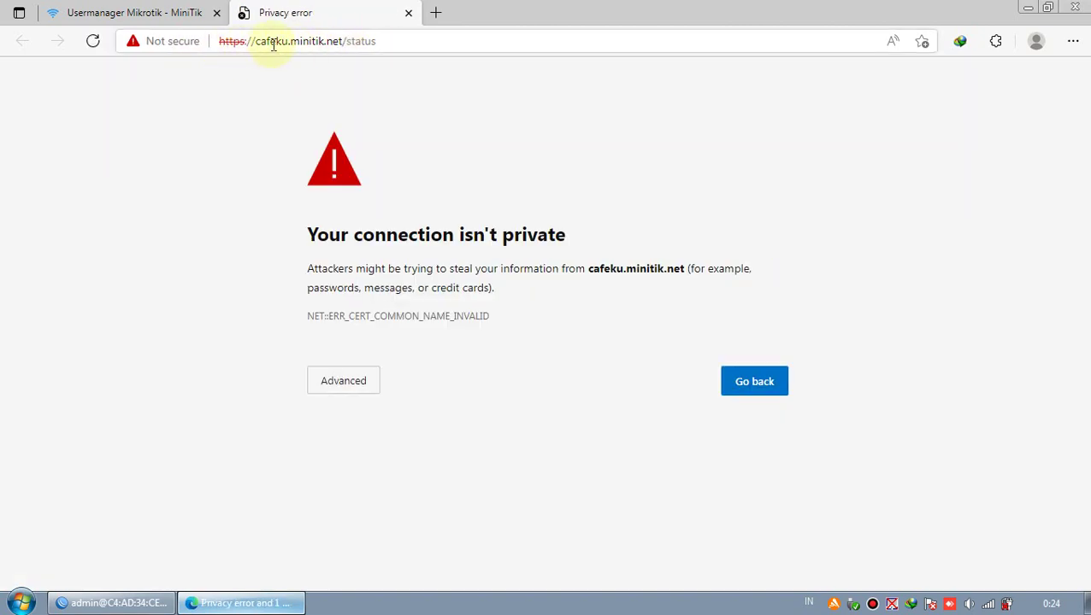
- Load the opik.minitik.net HTTPS login link from the MiniTik notes and view its site security information
click(171, 11)
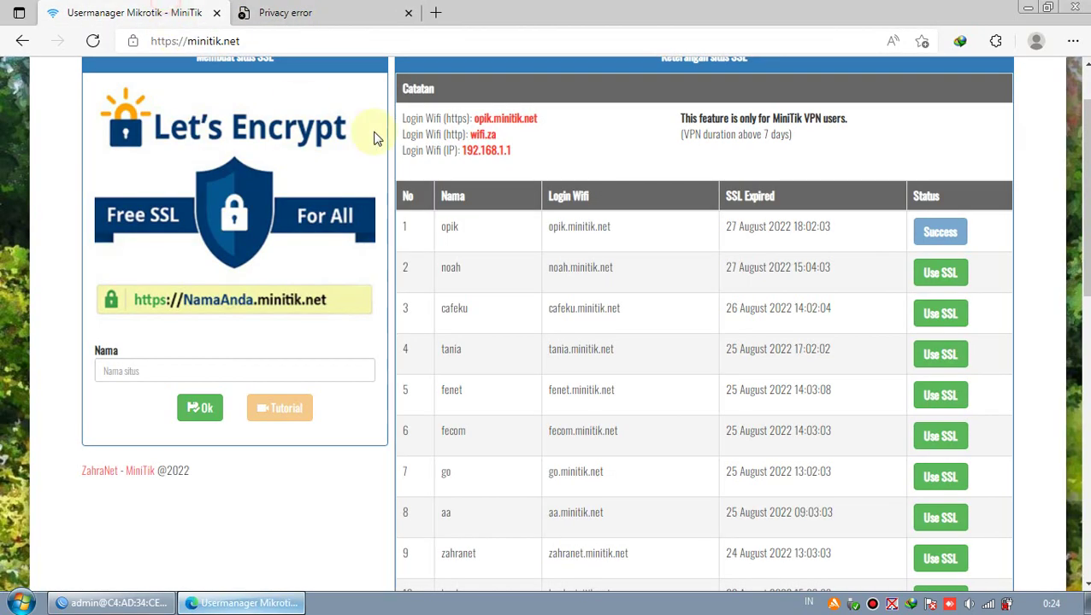
click(504, 120)
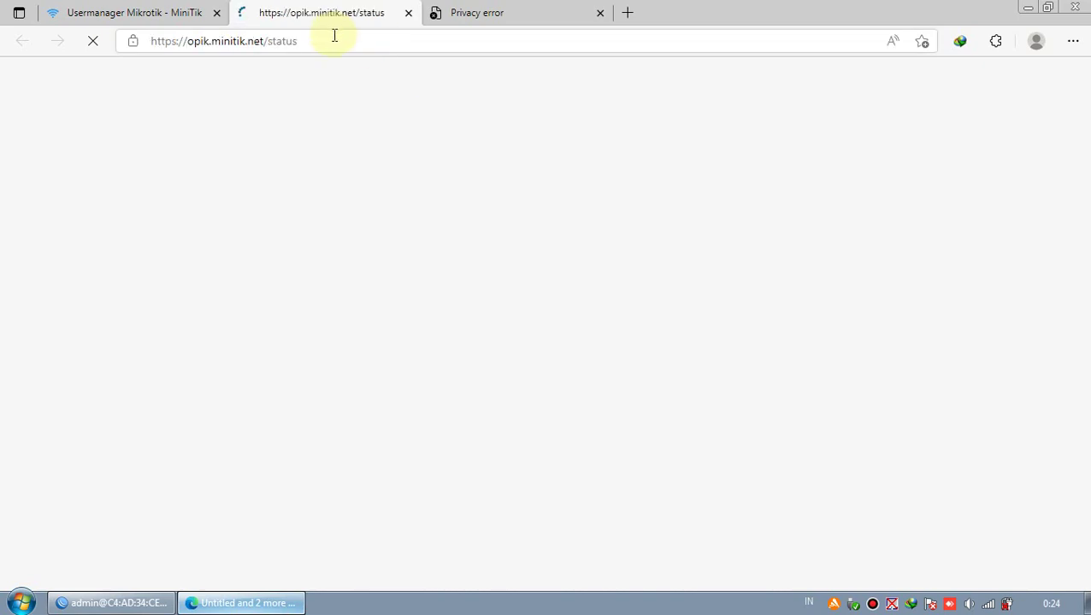
click(137, 45)
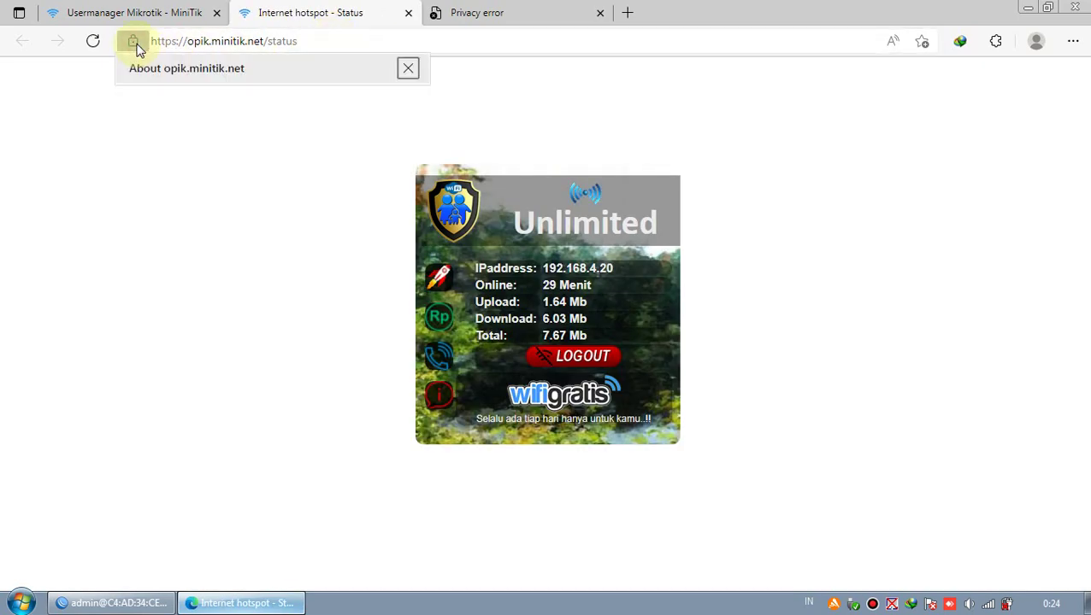
click(137, 45)
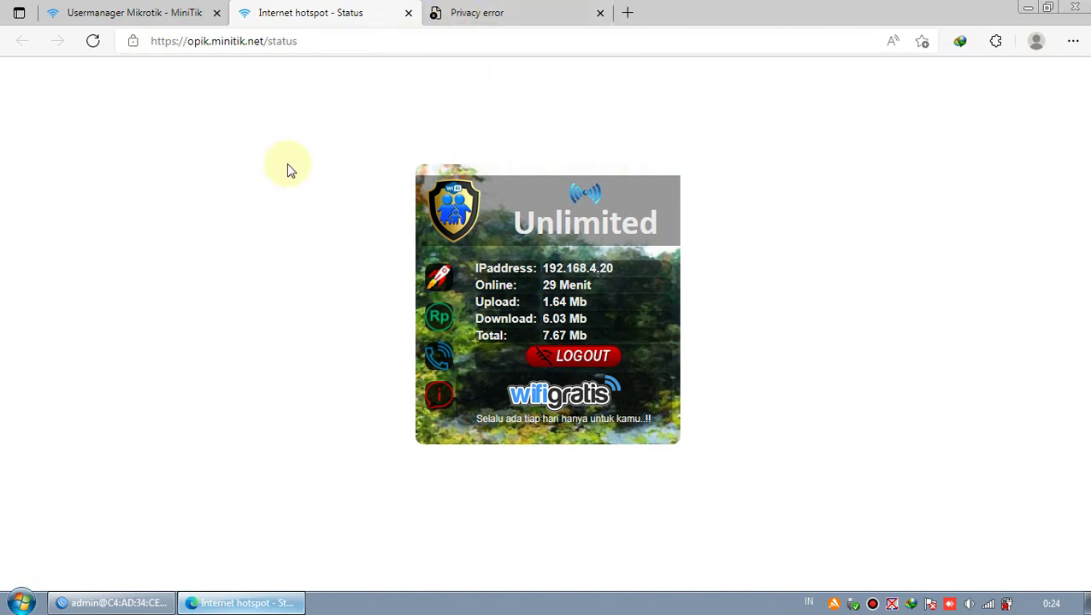
- Switch to WinBox, inspect the default hotspot server profile's DNS name, and return to the browser
click(141, 602)
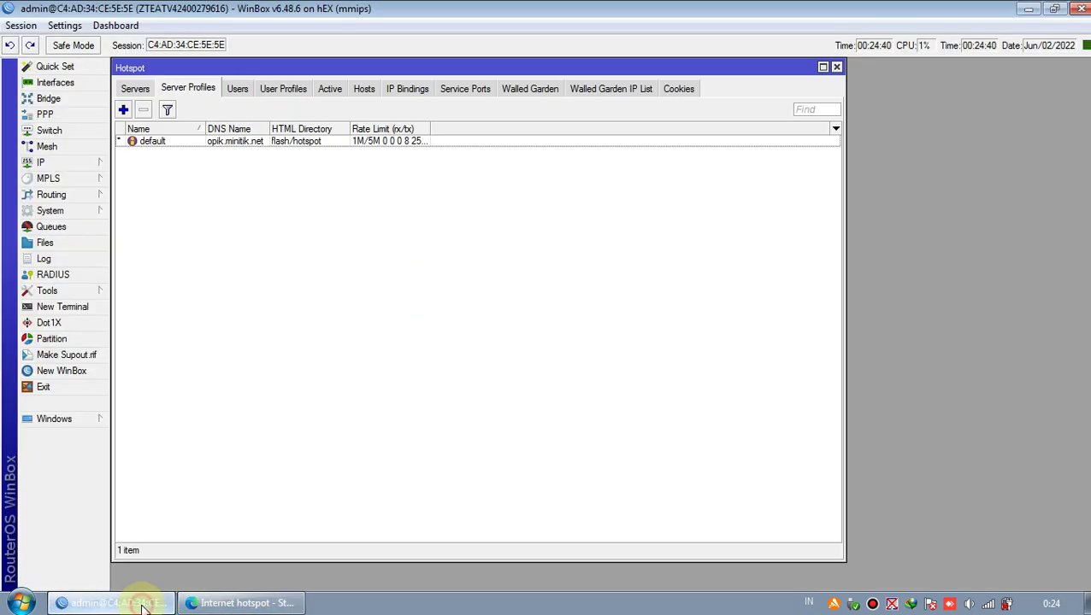
double_click(225, 142)
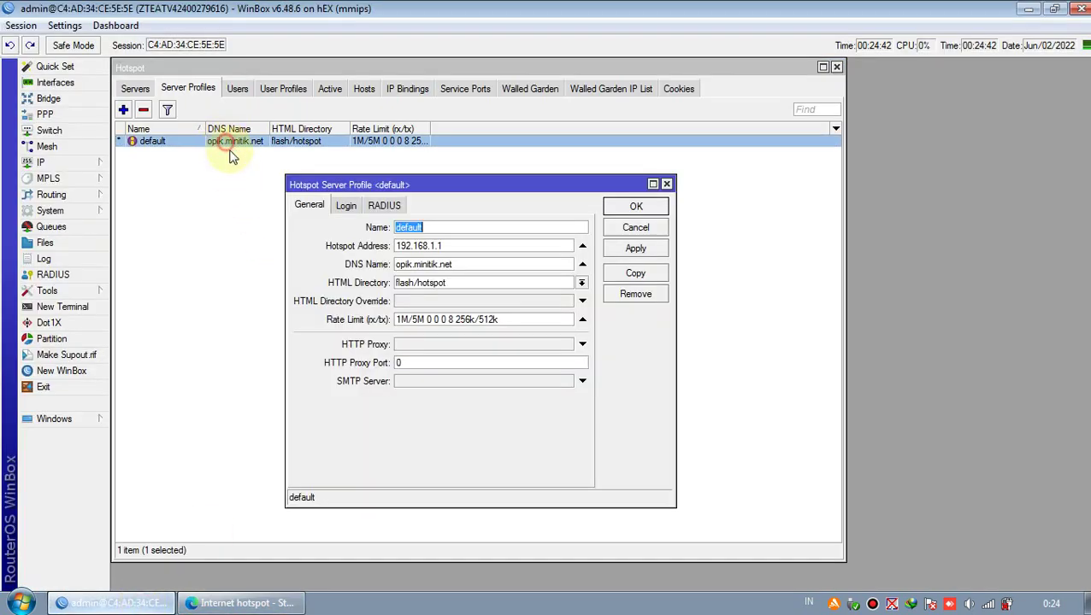
click(666, 184)
click(483, 221)
click(241, 603)
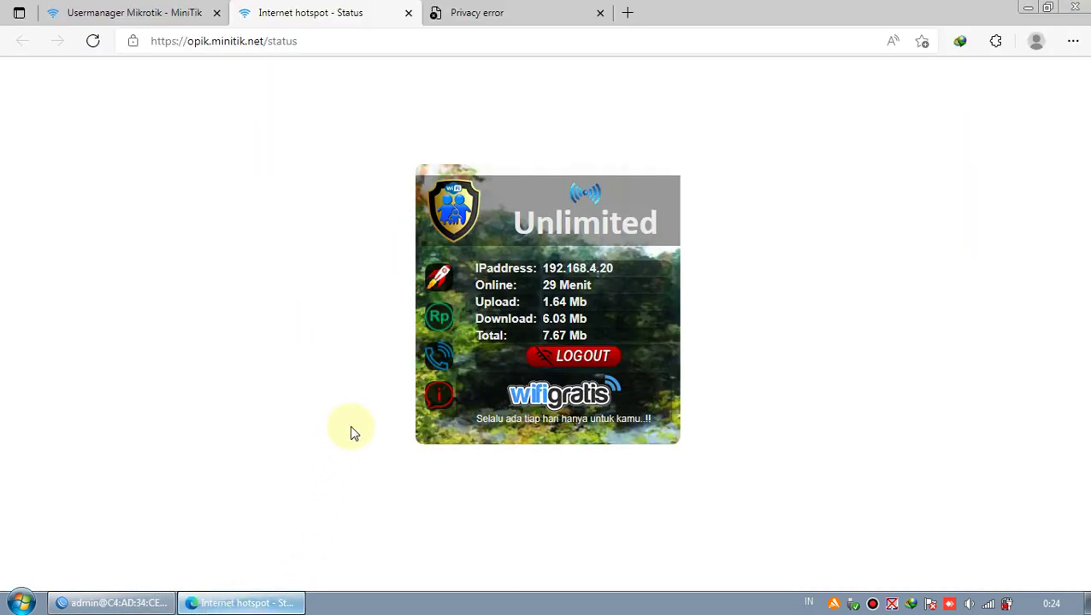
- Close the opik.minitik.net status page and the cafeku.minitik.net privacy error page
click(457, 14)
click(409, 13)
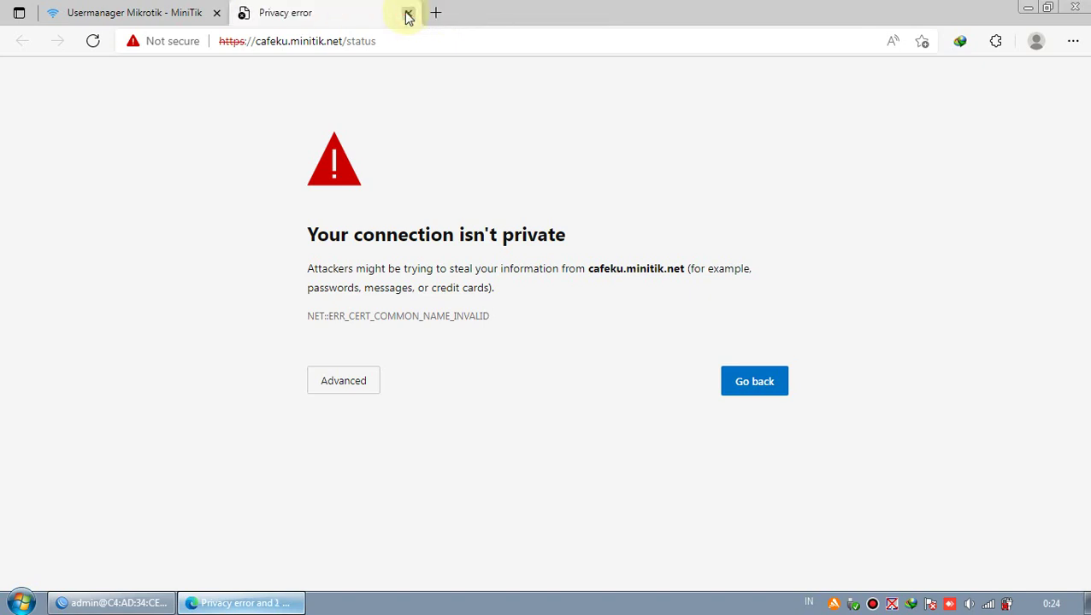
click(408, 13)
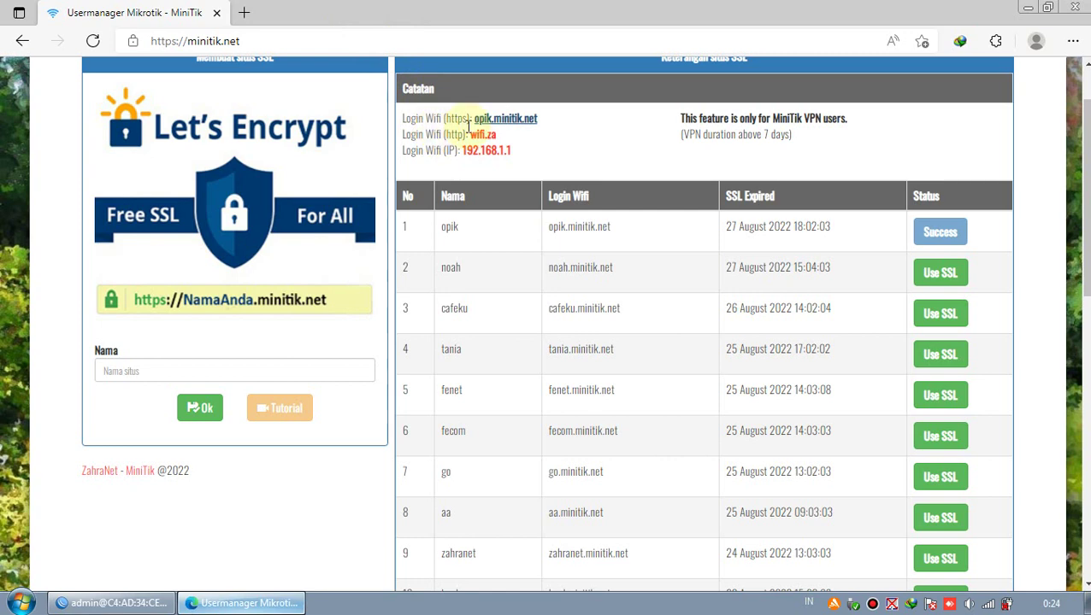
- Look through the full list of SSL sites, checking their names, login addresses and expiry dates
scroll(534, 196, down, 5)
scroll(538, 207, down, 3)
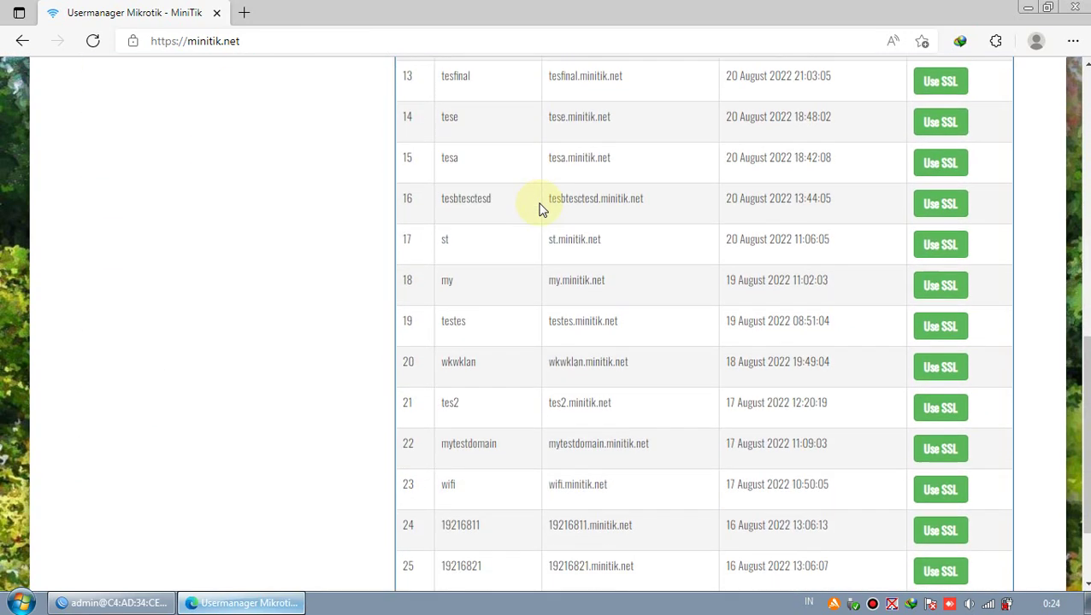
scroll(587, 453, up, 8)
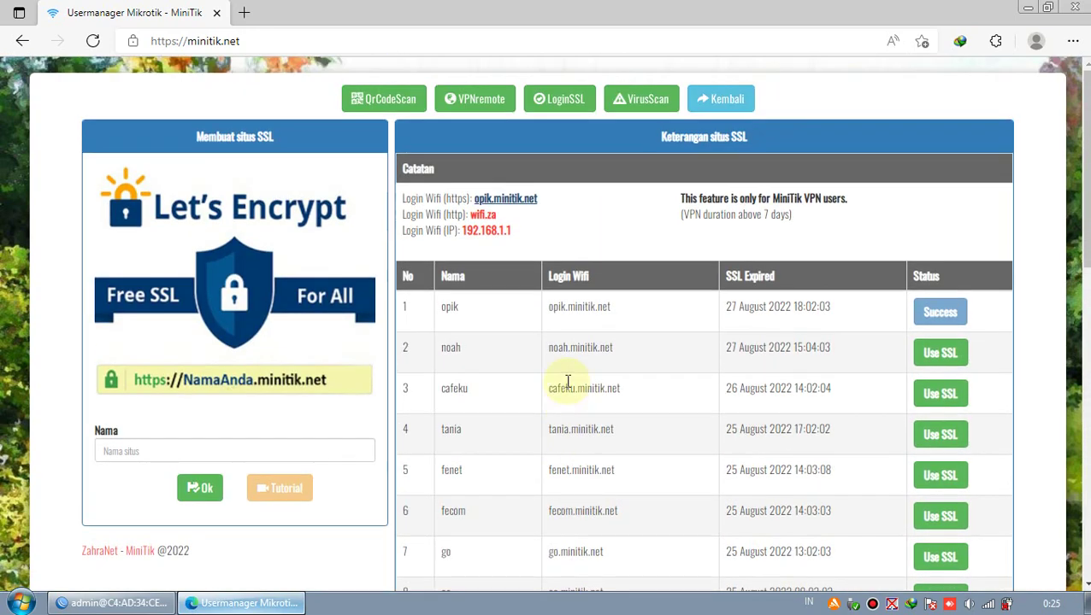
scroll(566, 382, down, 2)
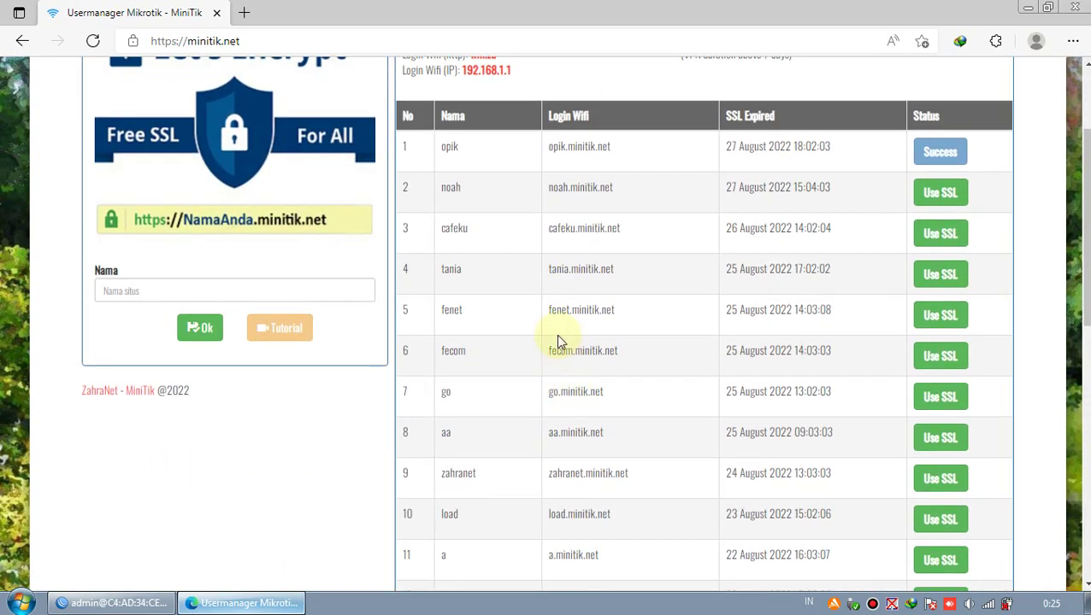
scroll(586, 270, down, 2)
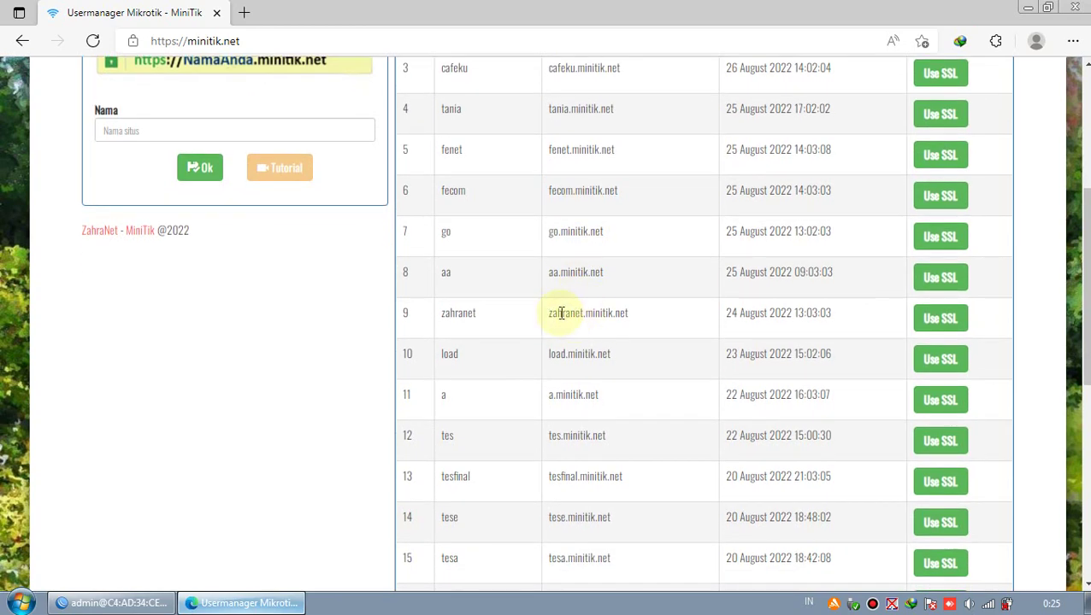
scroll(577, 314, up, 4)
scroll(577, 315, down, 9)
scroll(574, 315, down, 2)
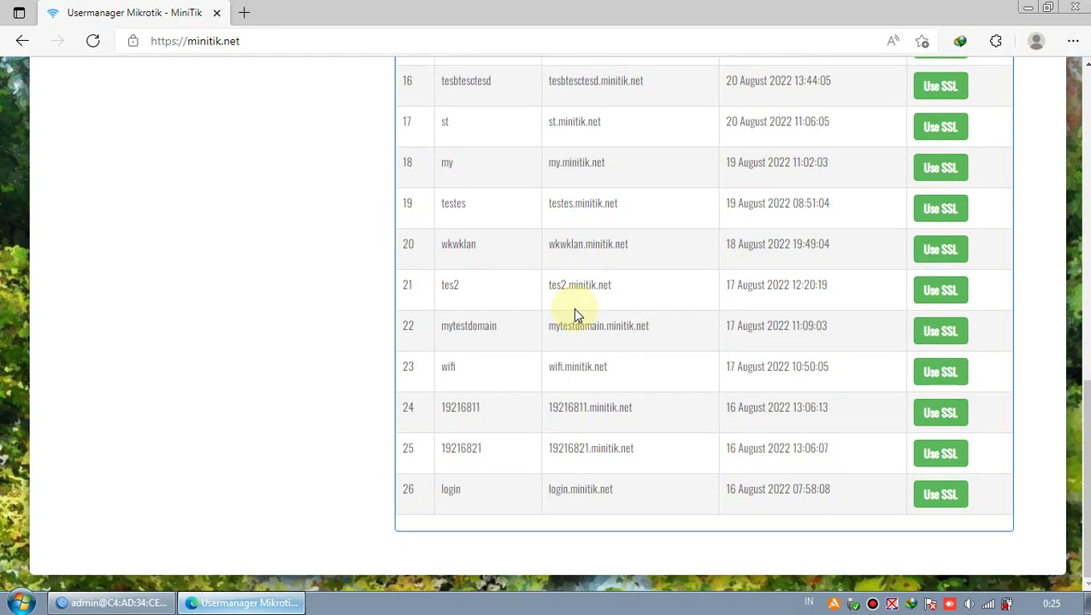
scroll(574, 314, up, 10)
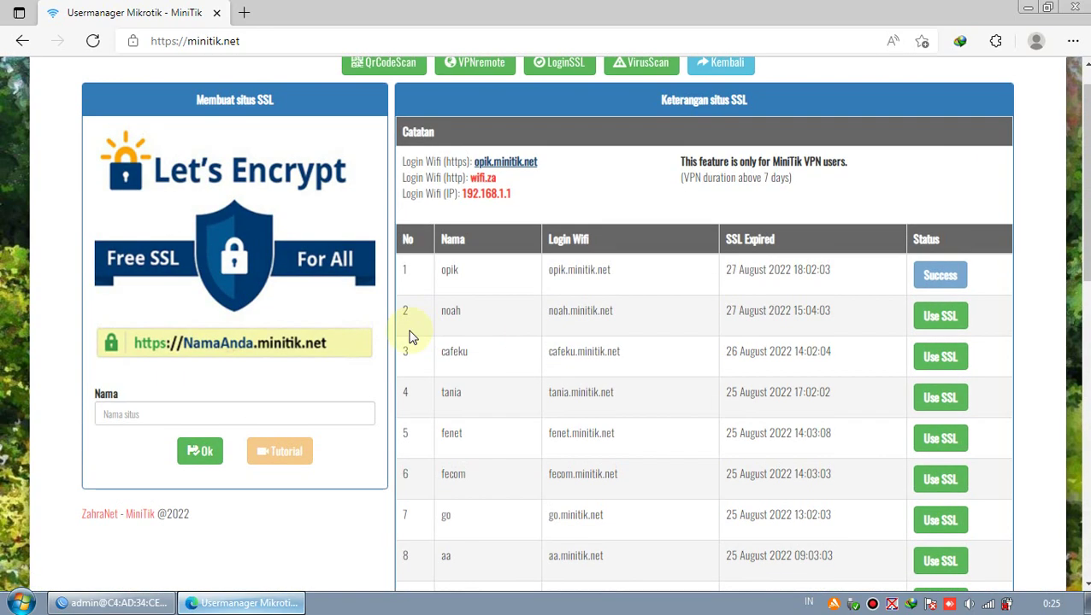
- Create a new SSL site with the name rifai
click(188, 412)
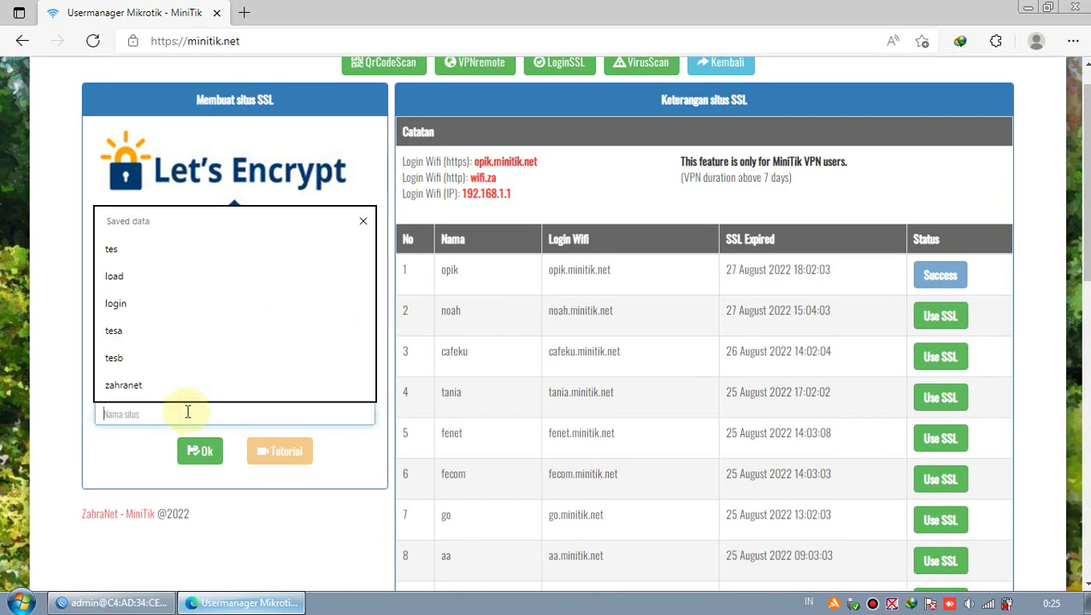
text(rifai)
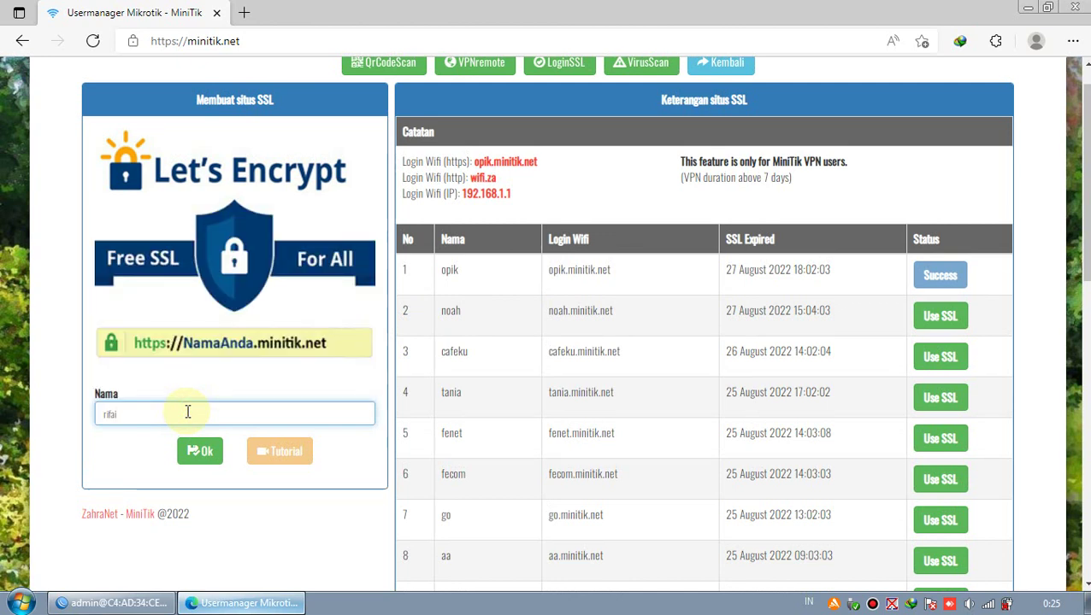
double_click(188, 412)
click(191, 451)
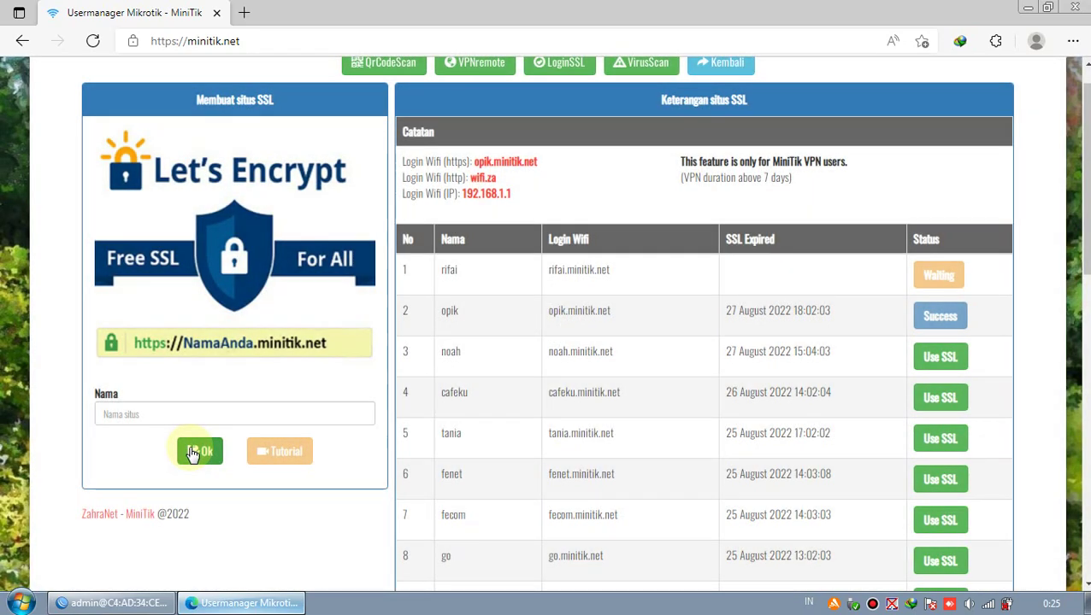
- Review the name and login address of the new rifai entry in the SSL site list
double_click(448, 271)
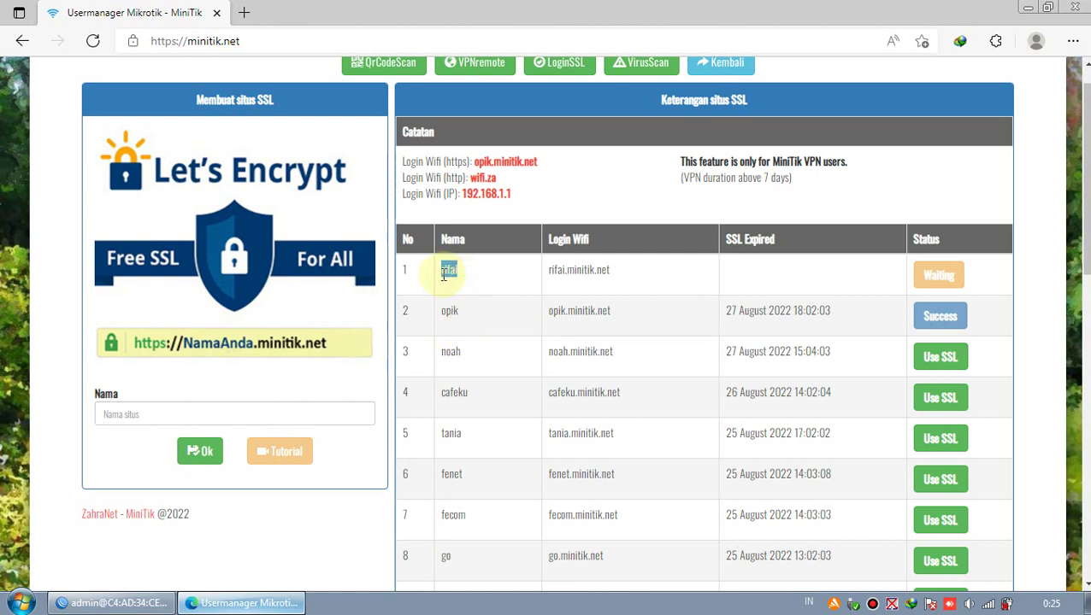
click(480, 276)
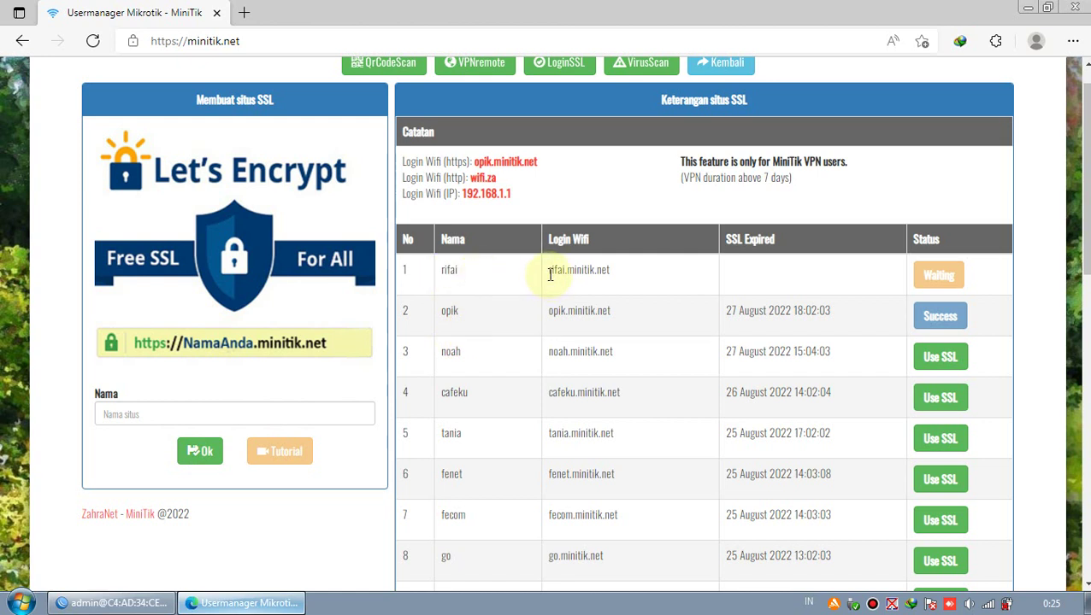
double_click(554, 270)
click(588, 272)
scroll(833, 360, down, 3)
scroll(834, 360, up, 3)
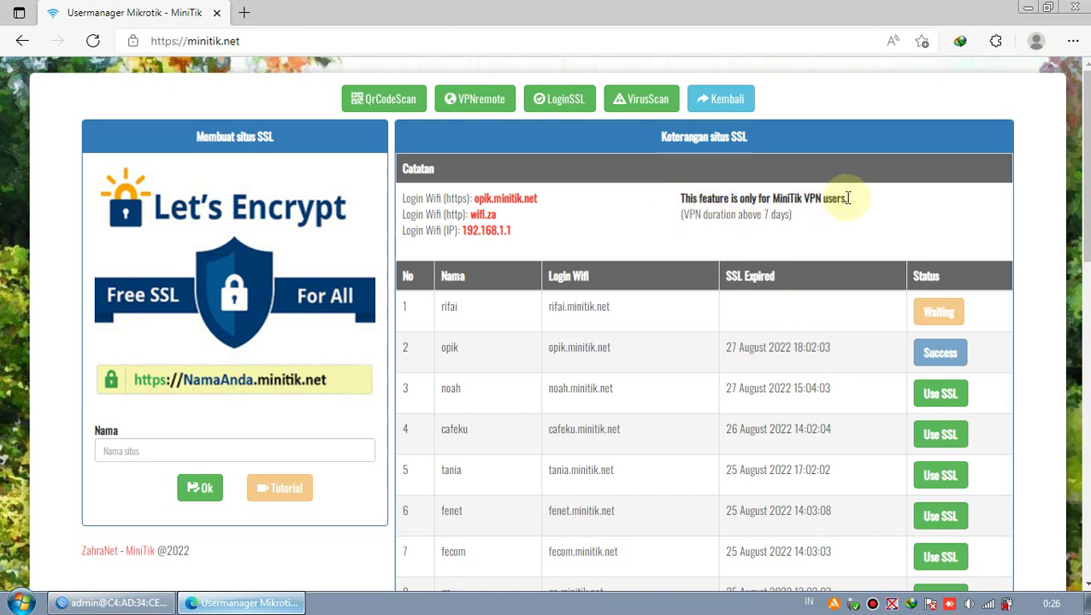
- Read the note on the VPN user and VPN duration requirements for the SSL feature
drag(849, 198, 771, 198)
click(792, 204)
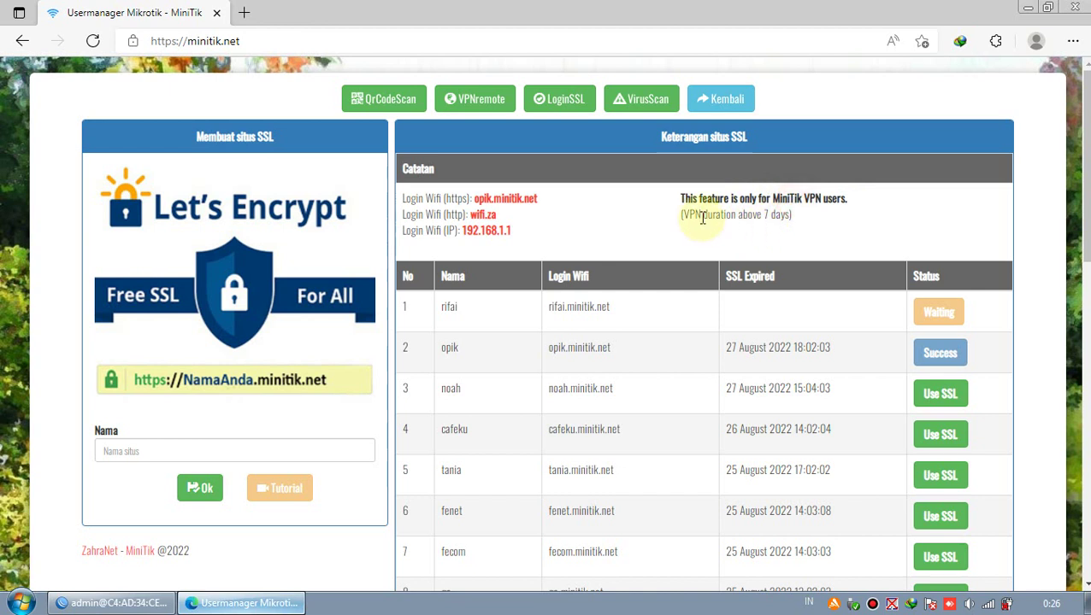
drag(790, 214, 748, 229)
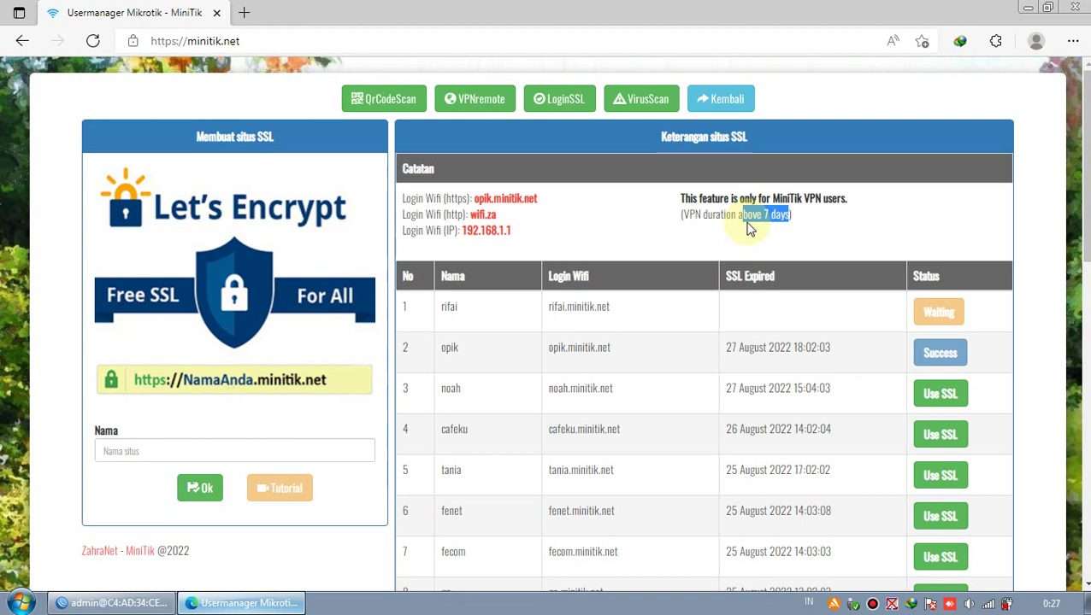
- Leave the SSL page, open MiniTik's VPN remote page and check the VPN account's expiry
click(742, 103)
click(897, 118)
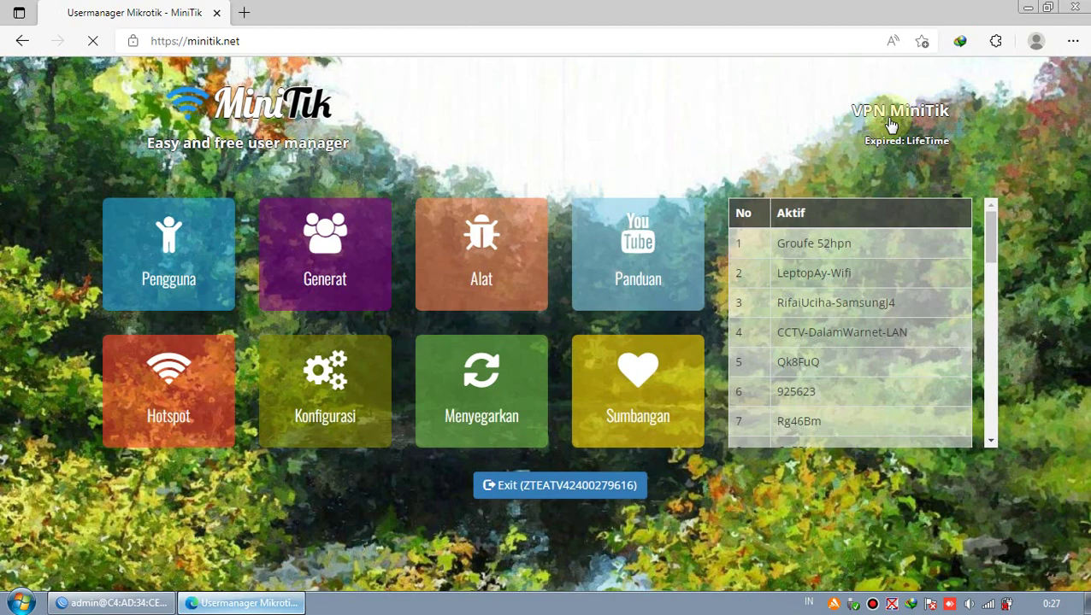
click(882, 129)
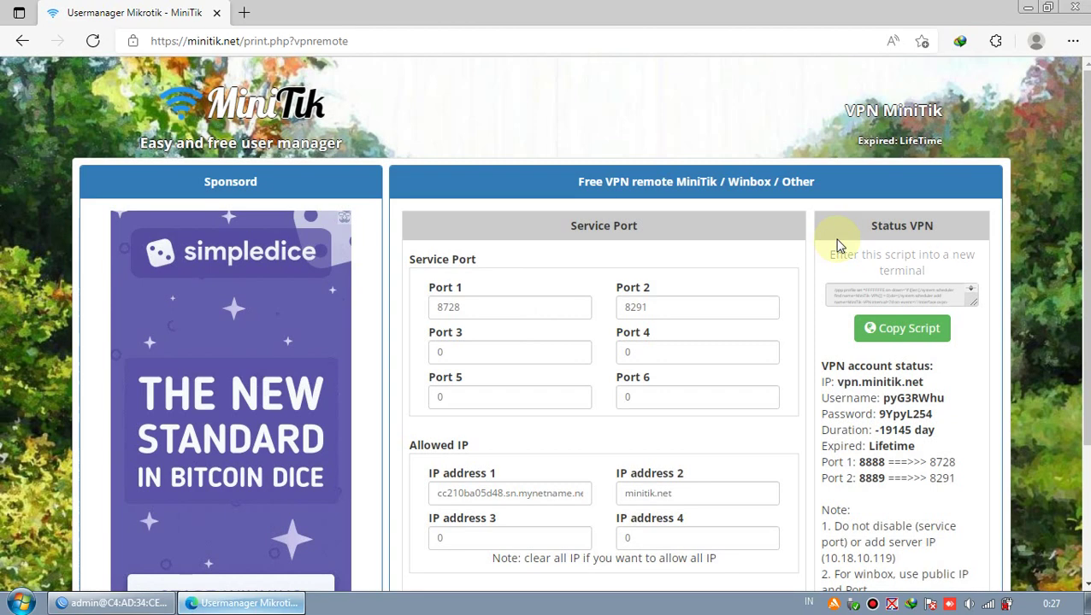
scroll(835, 250, down, 2)
scroll(835, 256, down, 1)
double_click(892, 285)
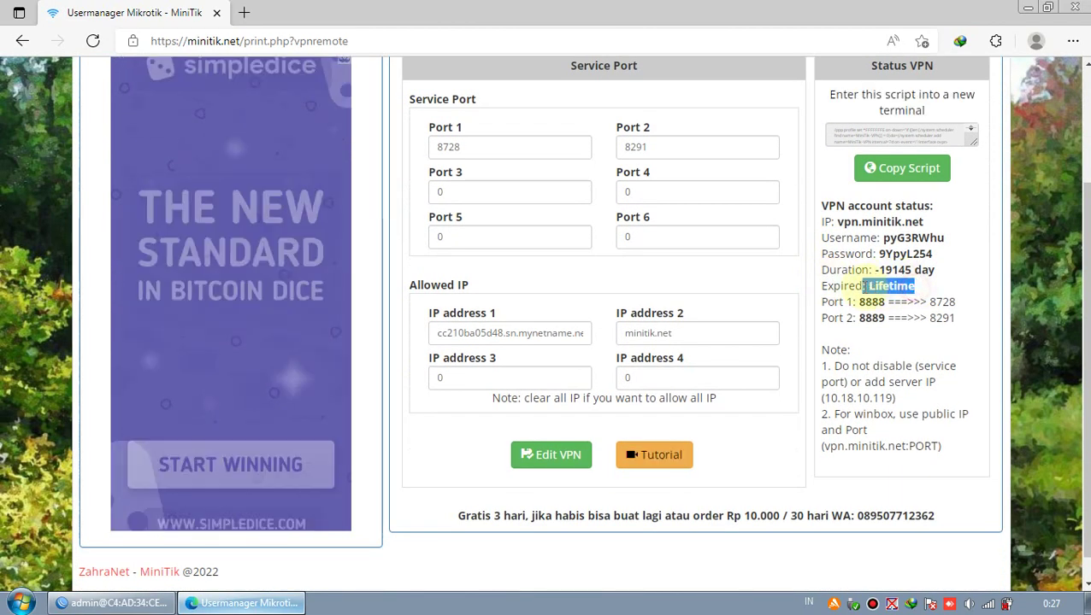
- Read the VPN ordering note with its WhatsApp contact number below the VPN settings
scroll(855, 359, down, 1)
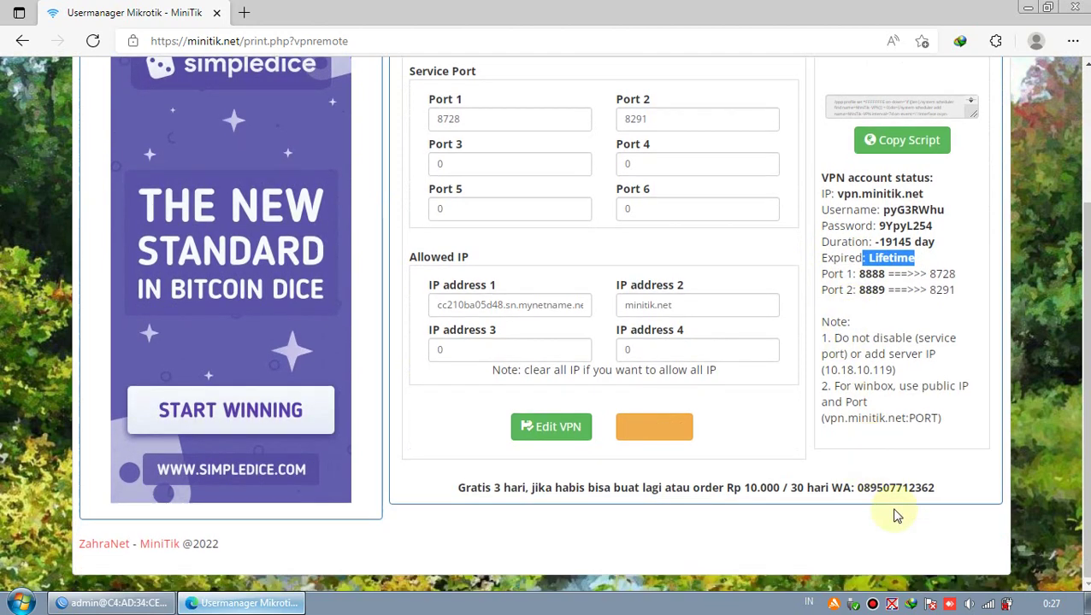
drag(855, 489, 939, 492)
click(923, 487)
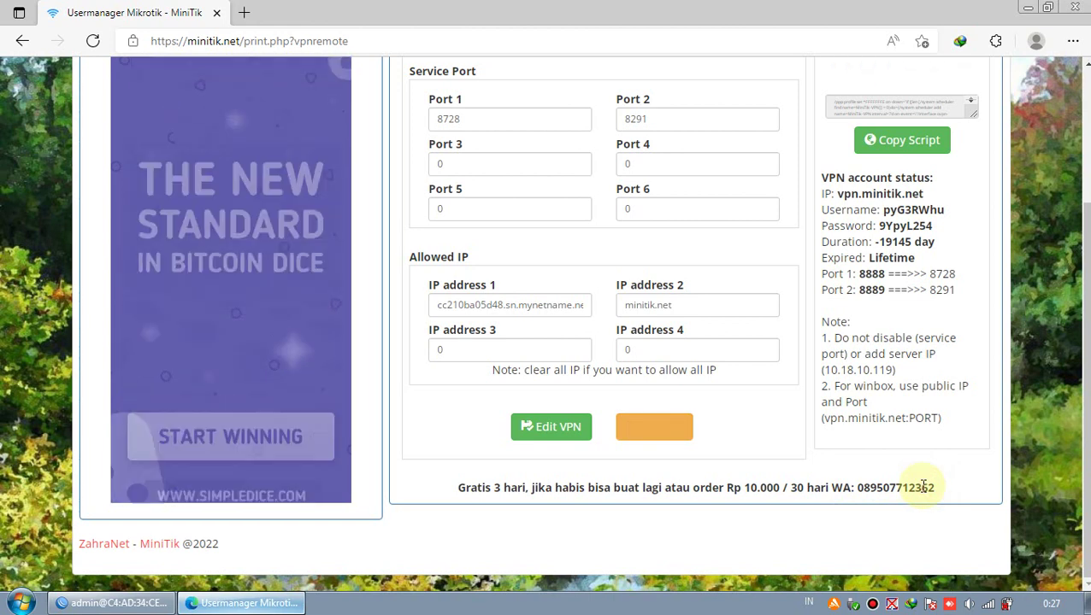
scroll(921, 486, up, 3)
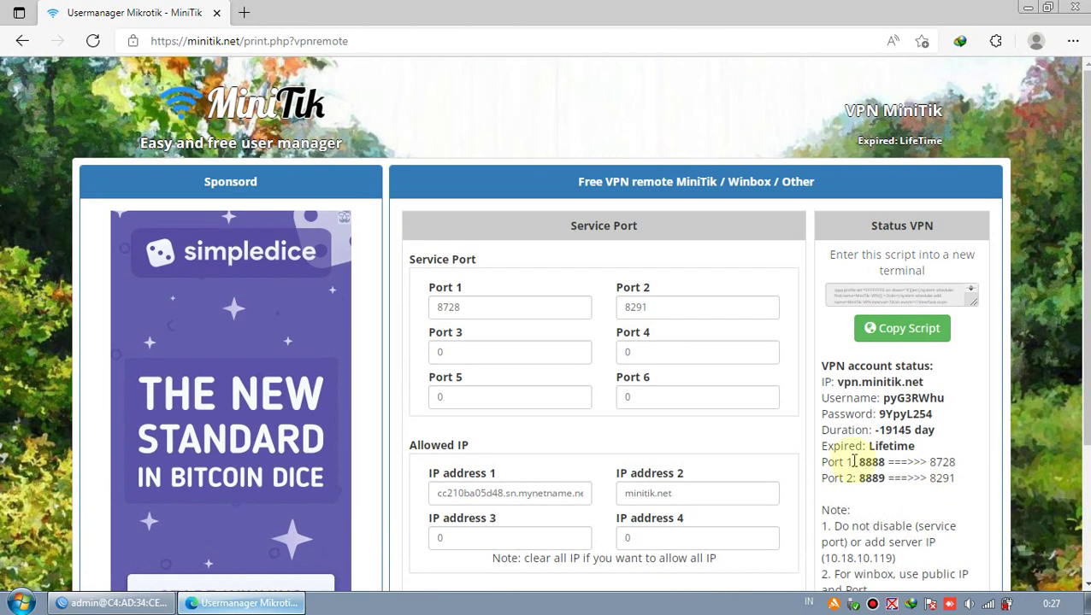